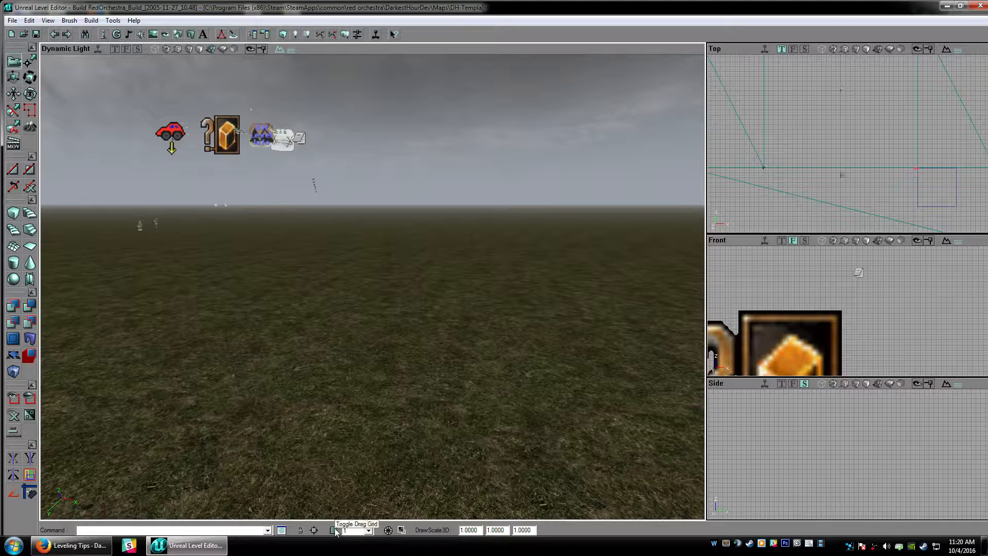
# Set the drag grid size to 1
pyautogui.click(368, 530)
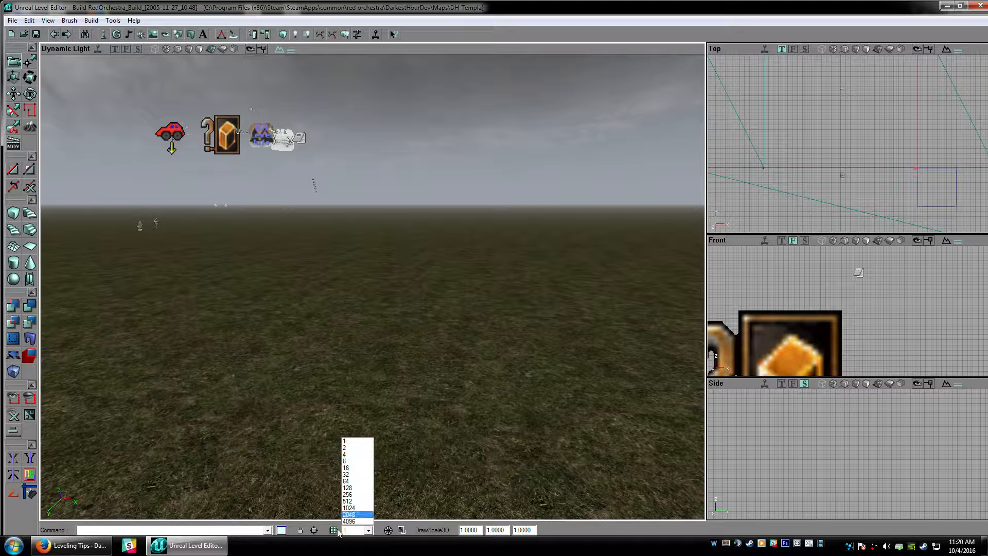
pyautogui.click(368, 532)
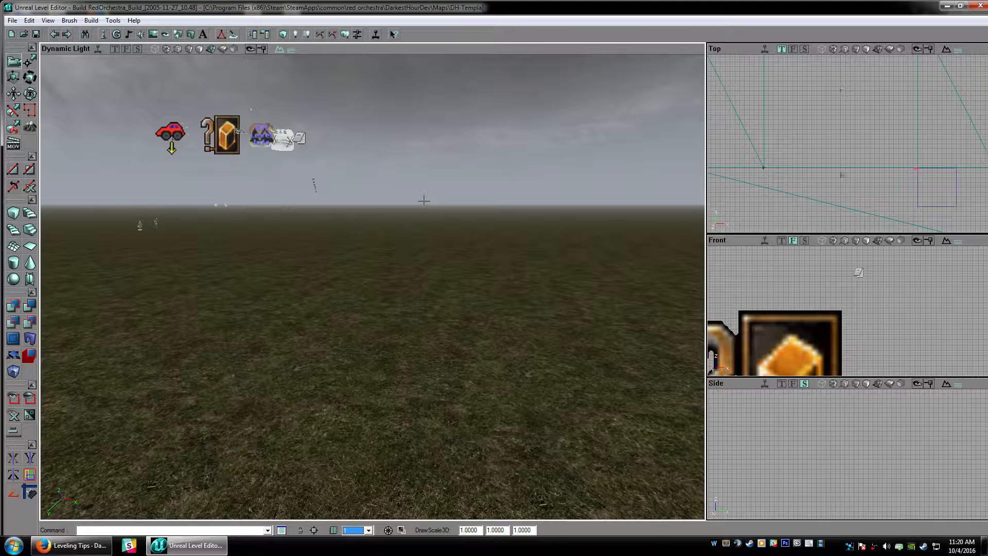
pyautogui.write('1')
pyautogui.press('Return')
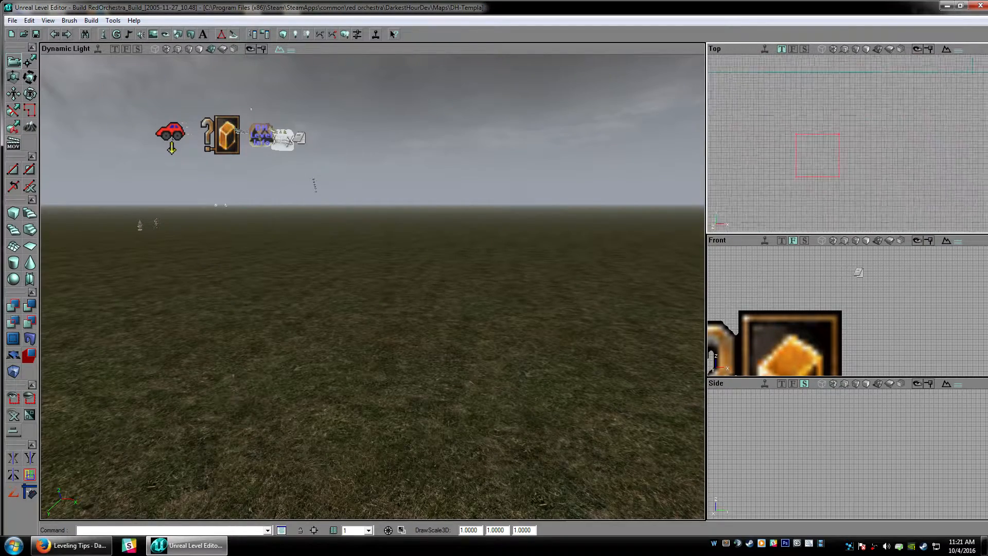
# Search the level's actors by the name Brush and go to Brush0 in the Top view
pyautogui.doubleClick(806, 134)
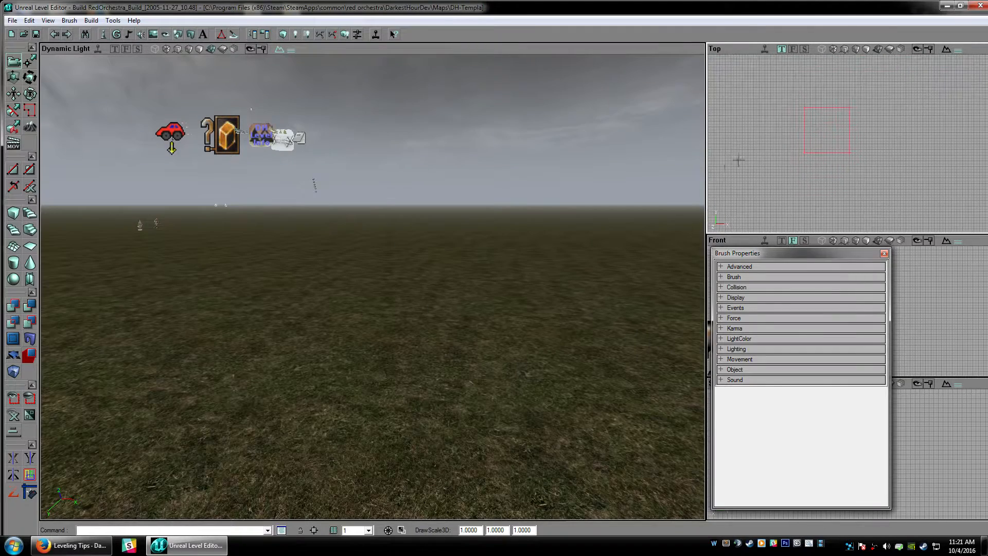
pyautogui.click(883, 253)
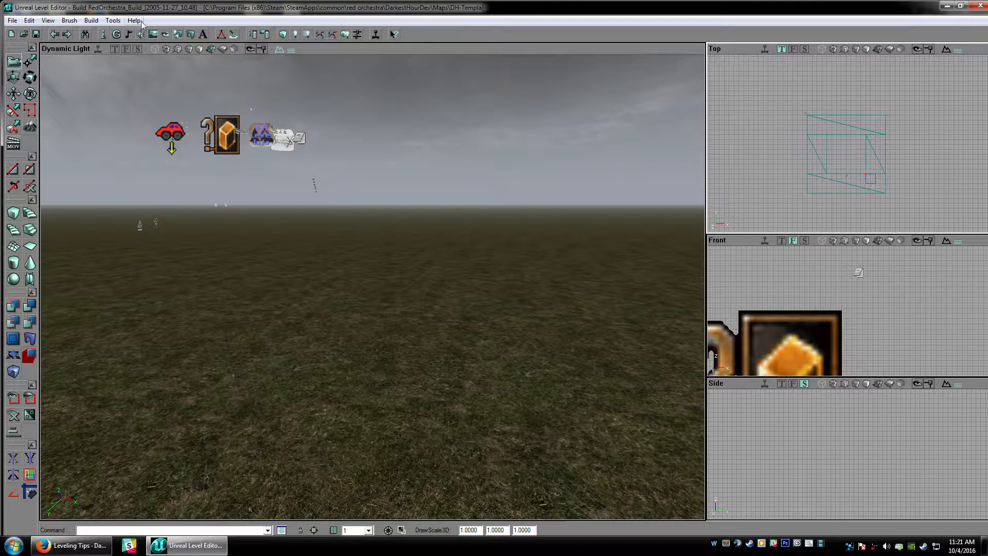
pyautogui.click(91, 34)
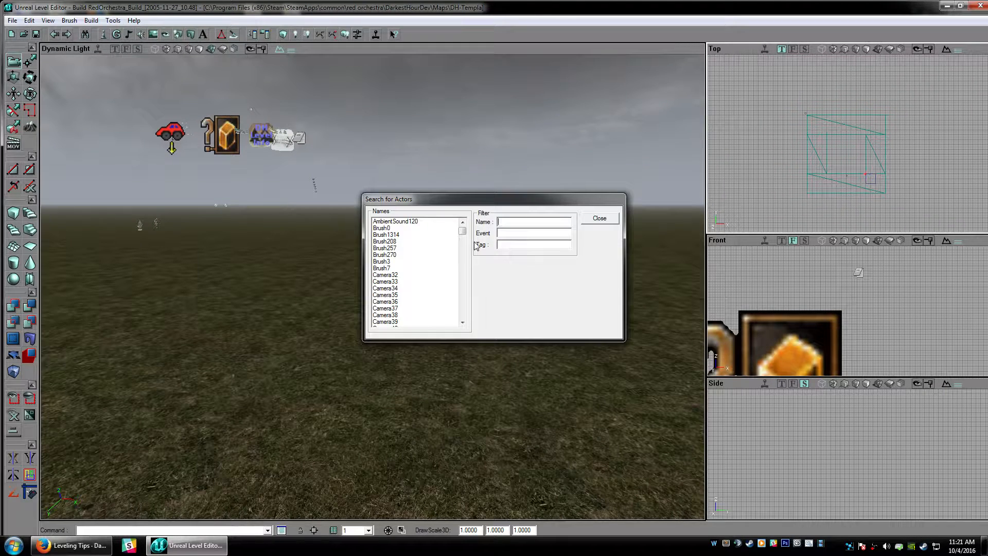
pyautogui.write('Brush')
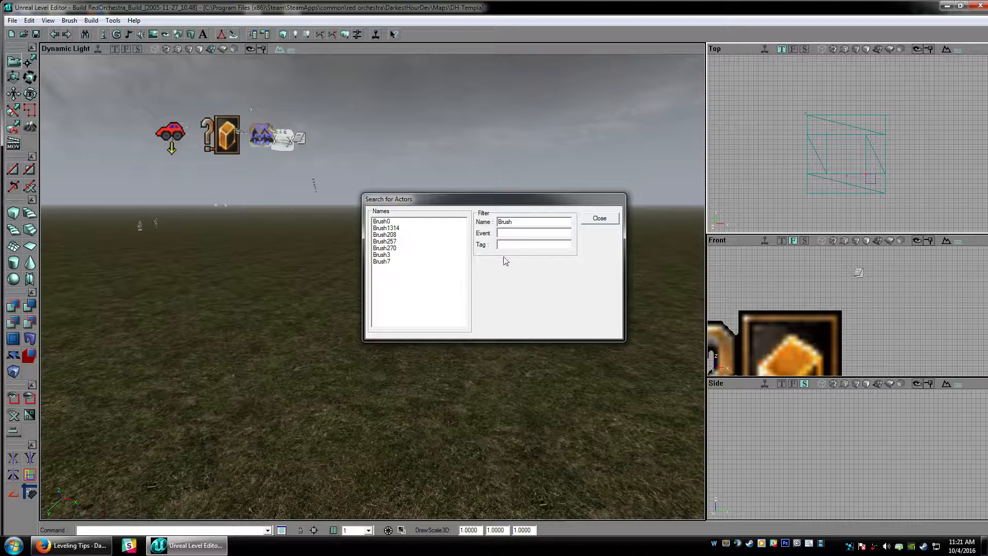
pyautogui.click(396, 222)
pyautogui.moveTo(929, 151)
pyautogui.mouseDown()
pyautogui.moveTo(915, 103)
pyautogui.moveTo(874, 124)
pyautogui.moveTo(978, 123)
pyautogui.mouseUp()
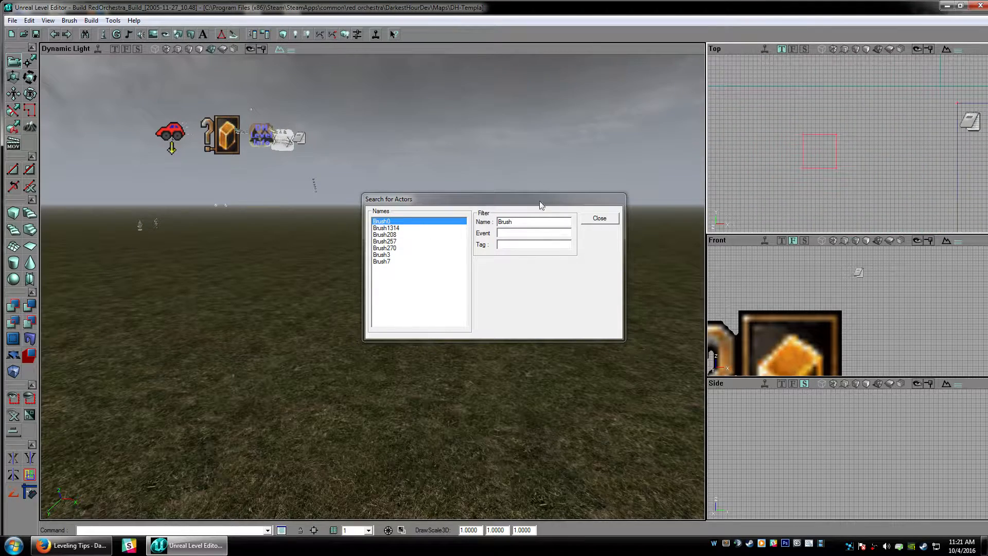
# Open the red builder brush's properties and check its name under Object against the actor search list
pyautogui.click(838, 146)
pyautogui.doubleClick(837, 146)
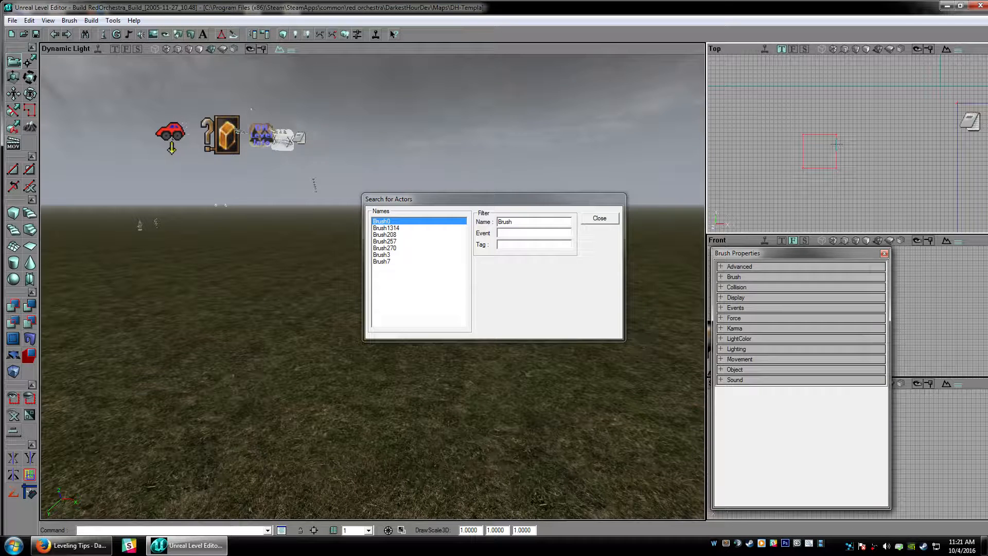
pyautogui.click(737, 369)
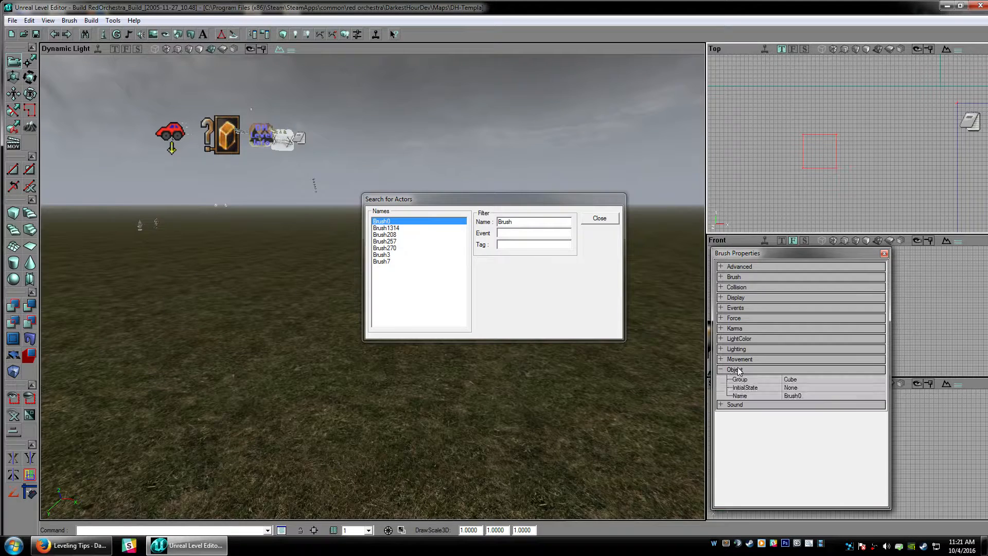
pyautogui.click(418, 222)
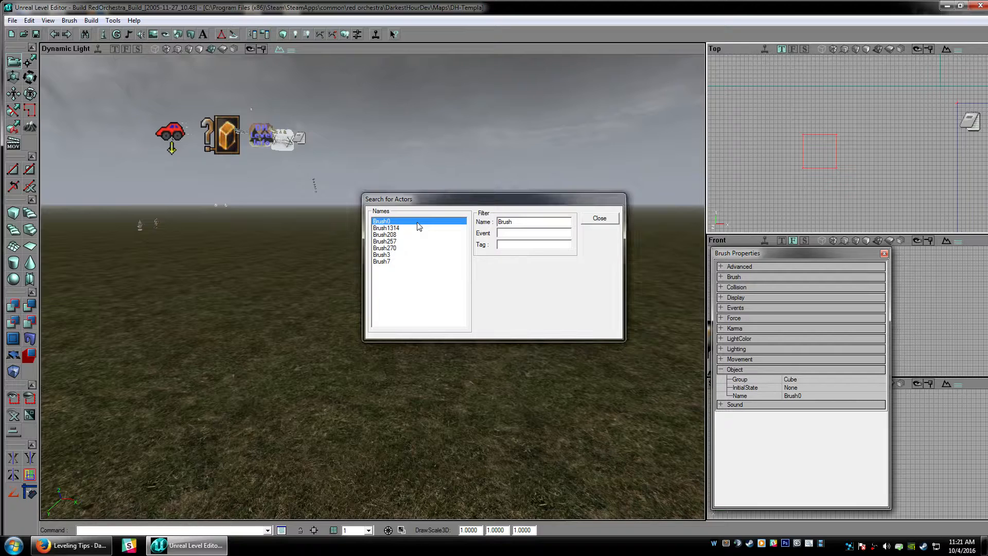
# Rebuild the red builder brush as a cube
pyautogui.moveTo(838, 146)
pyautogui.mouseDown()
pyautogui.moveTo(947, 114)
pyautogui.moveTo(947, 103)
pyautogui.mouseUp()
pyautogui.moveTo(819, 125)
pyautogui.mouseDown()
pyautogui.moveTo(802, 133)
pyautogui.moveTo(818, 190)
pyautogui.moveTo(803, 175)
pyautogui.moveTo(816, 199)
pyautogui.moveTo(805, 190)
pyautogui.moveTo(815, 154)
pyautogui.mouseUp()
pyautogui.click(802, 133)
pyautogui.click(740, 149)
pyautogui.moveTo(888, 149)
pyautogui.mouseDown()
pyautogui.moveTo(888, 169)
pyautogui.moveTo(866, 154)
pyautogui.moveTo(880, 122)
pyautogui.mouseUp()
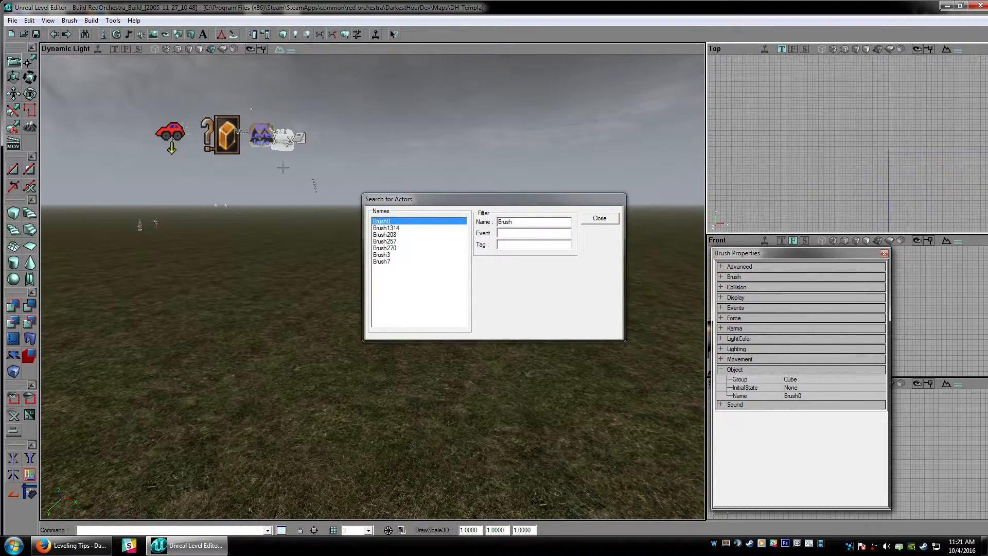
pyautogui.click(19, 215)
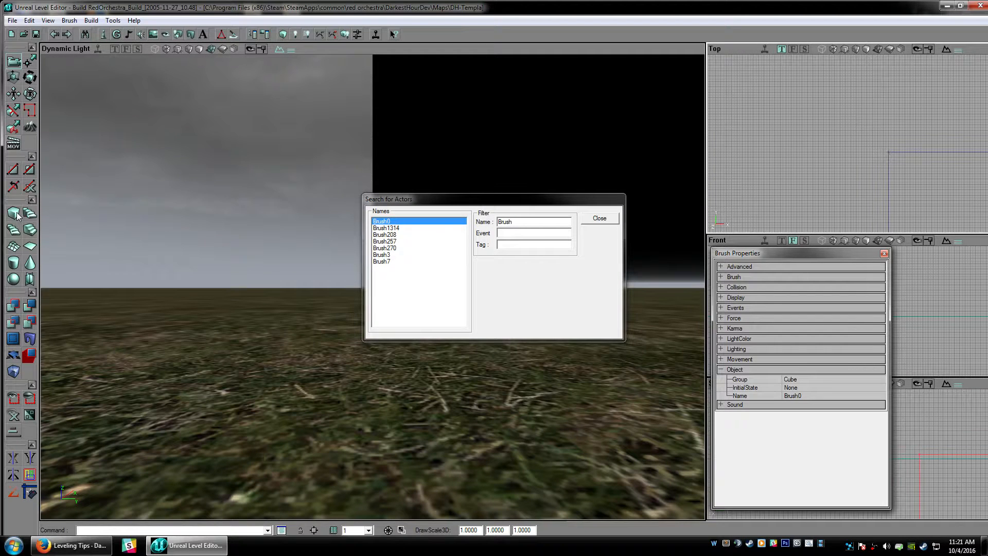
# Locate the red cube in the Top view and close the actor search and brush properties windows
pyautogui.moveTo(852, 161)
pyautogui.mouseDown()
pyautogui.moveTo(833, 124)
pyautogui.moveTo(819, 129)
pyautogui.mouseUp()
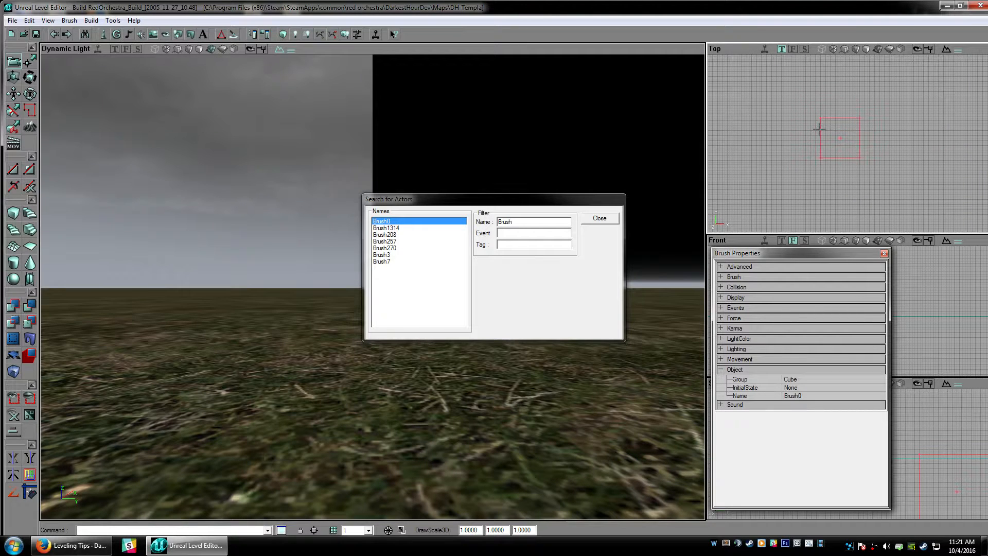
pyautogui.click(819, 129)
pyautogui.click(820, 129)
pyautogui.moveTo(820, 129)
pyautogui.mouseDown()
pyautogui.moveTo(820, 167)
pyautogui.moveTo(820, 136)
pyautogui.mouseUp()
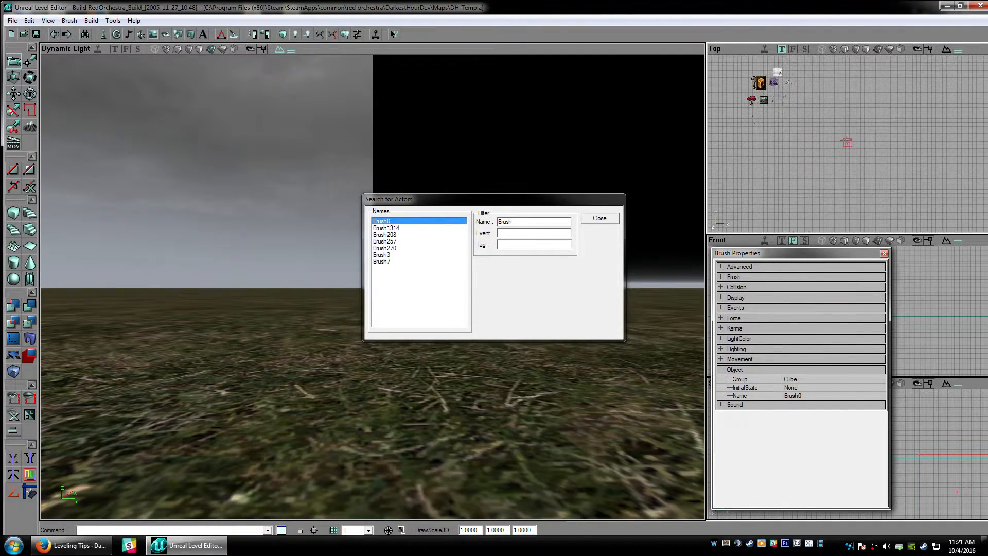
pyautogui.click(599, 218)
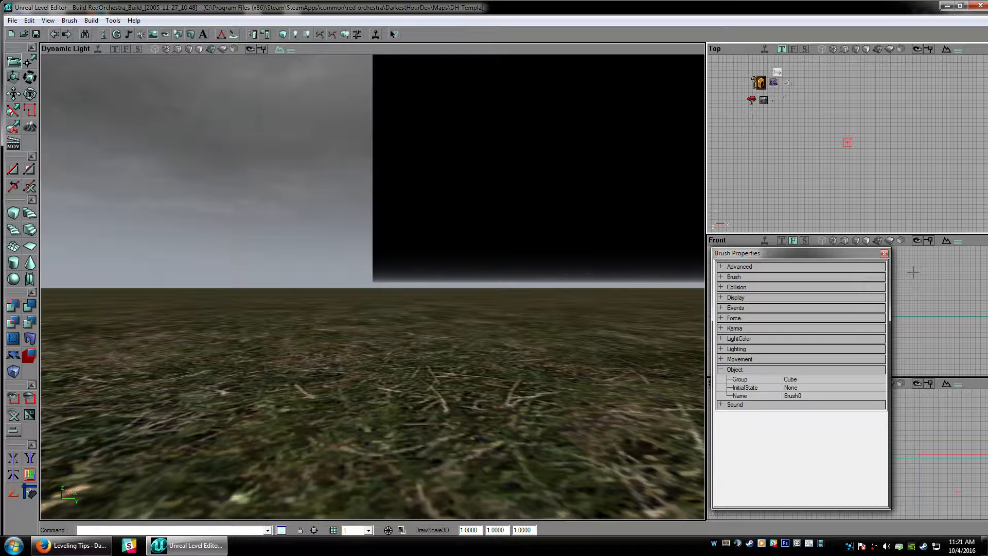
pyautogui.click(884, 253)
# Switch to vertex editing for the red cube brush
pyautogui.click(31, 494)
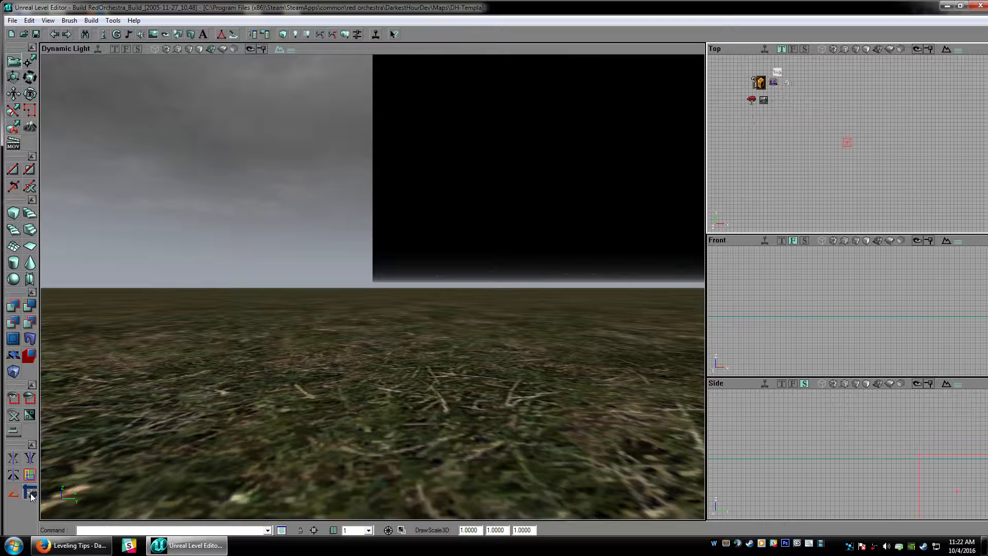
pyautogui.moveTo(373, 309); pyautogui.dragTo(409, 299)
pyautogui.moveTo(313, 332); pyautogui.dragTo(313, 324)
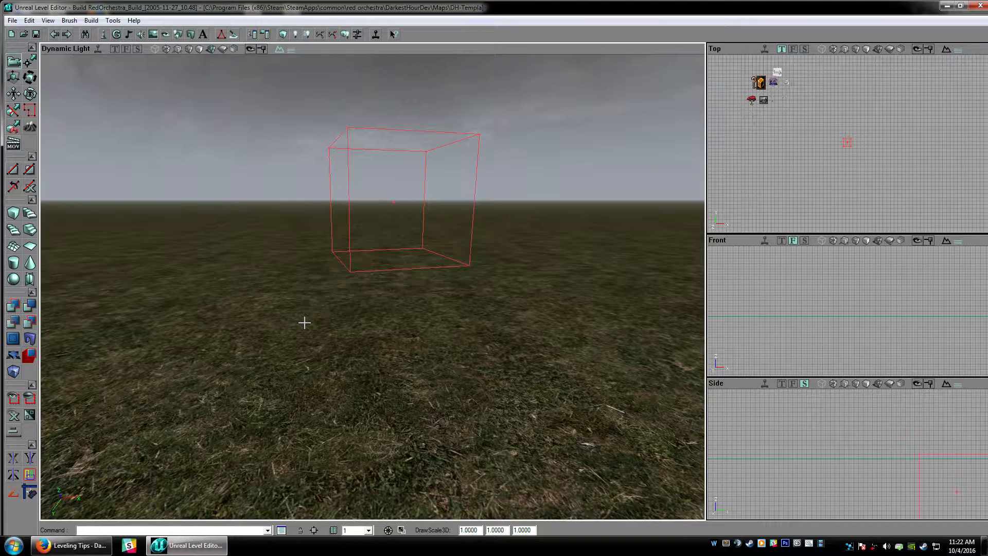
pyautogui.moveTo(419, 287); pyautogui.dragTo(419, 242)
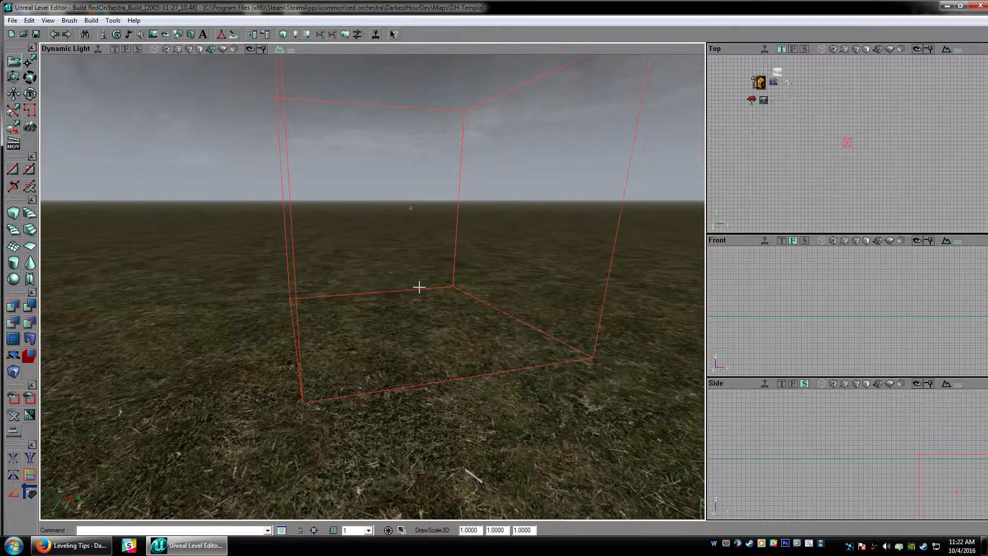
pyautogui.moveTo(420, 286); pyautogui.dragTo(420, 329)
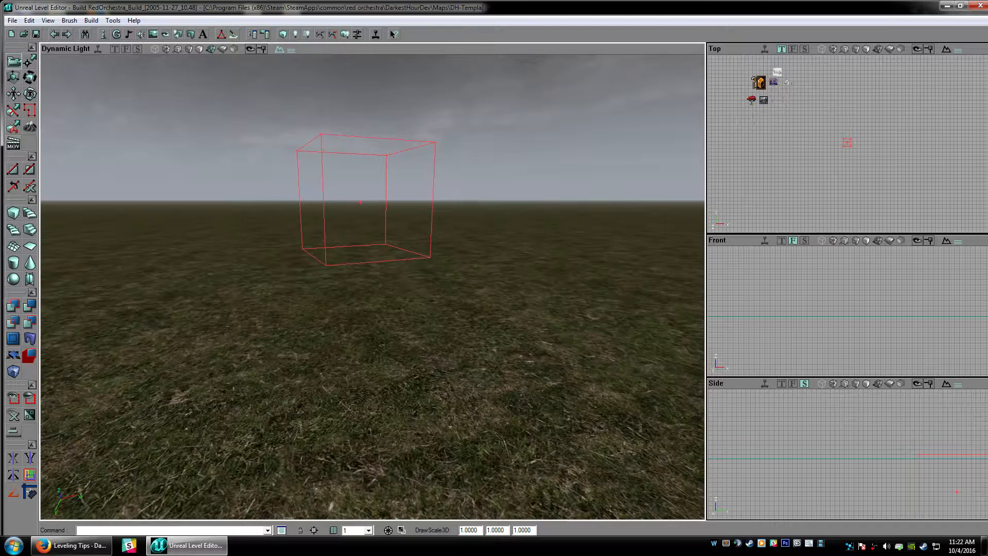
pyautogui.click(31, 62)
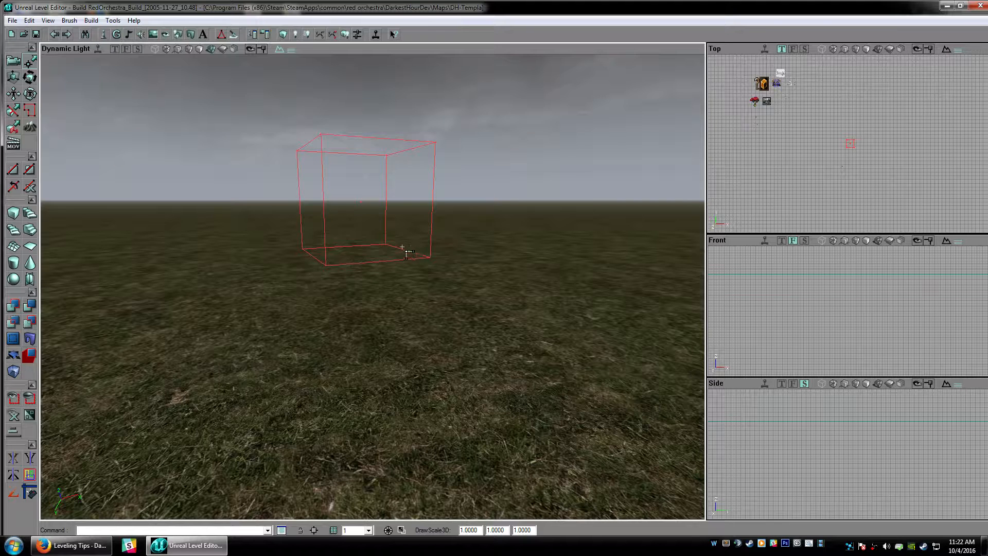
# Examine the upper and lower corners of the red cube from several angles in the 3D view
pyautogui.moveTo(852, 173); pyautogui.dragTo(852, 139, button='right')
pyautogui.moveTo(410, 210); pyautogui.dragTo(409, 121)
pyautogui.moveTo(266, 114); pyautogui.dragTo(265, 62, button='right')
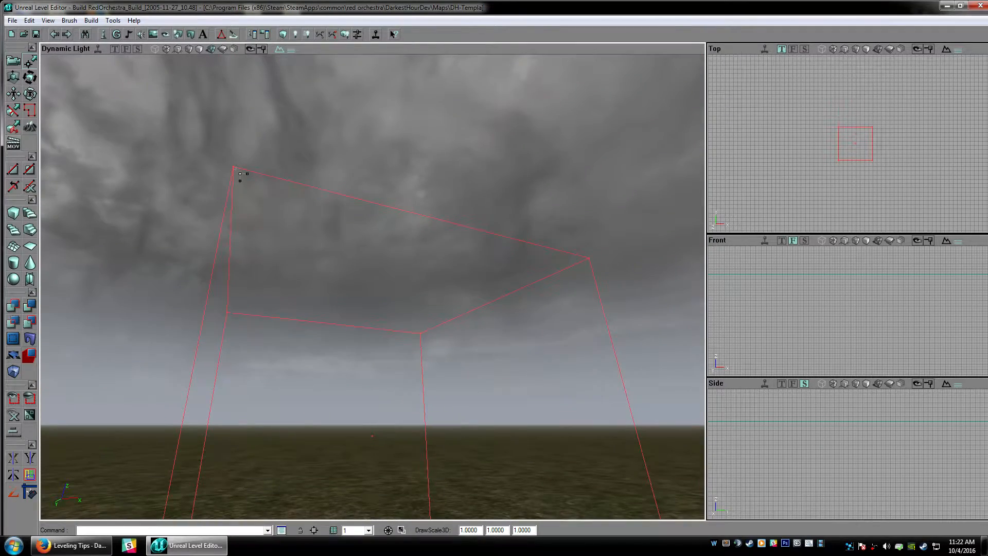
pyautogui.moveTo(244, 177); pyautogui.dragTo(246, 239, button='right')
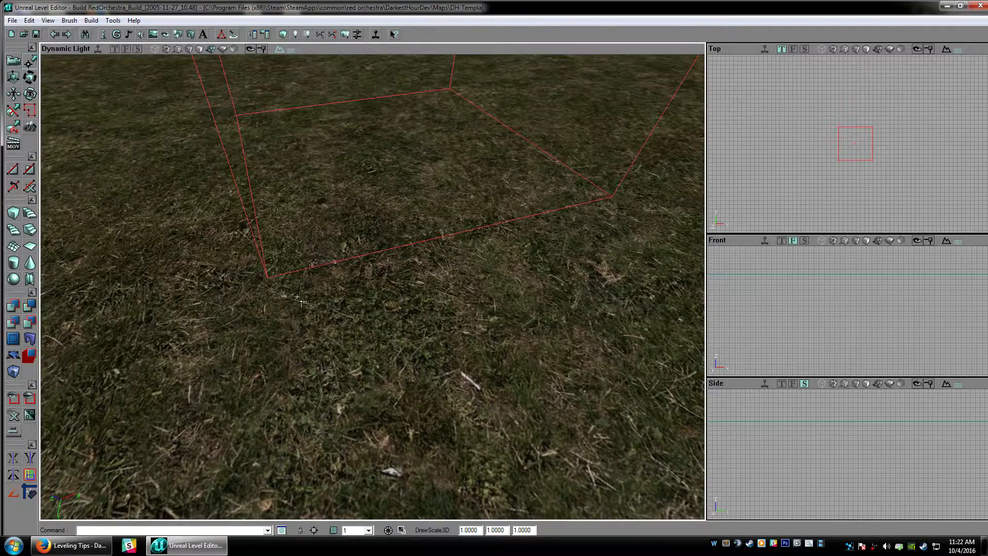
pyautogui.moveTo(288, 292); pyautogui.dragTo(288, 226, button='right')
pyautogui.moveTo(288, 226); pyautogui.dragTo(296, 287)
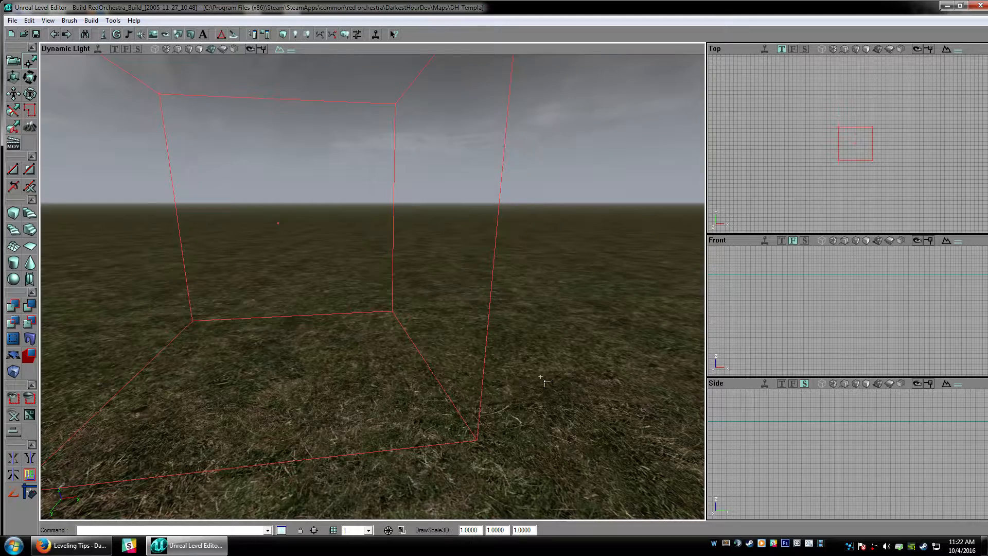
pyautogui.moveTo(539, 375)
pyautogui.mouseDown()
pyautogui.moveTo(539, 319)
pyautogui.moveTo(550, 401)
pyautogui.moveTo(453, 214)
pyautogui.mouseUp()
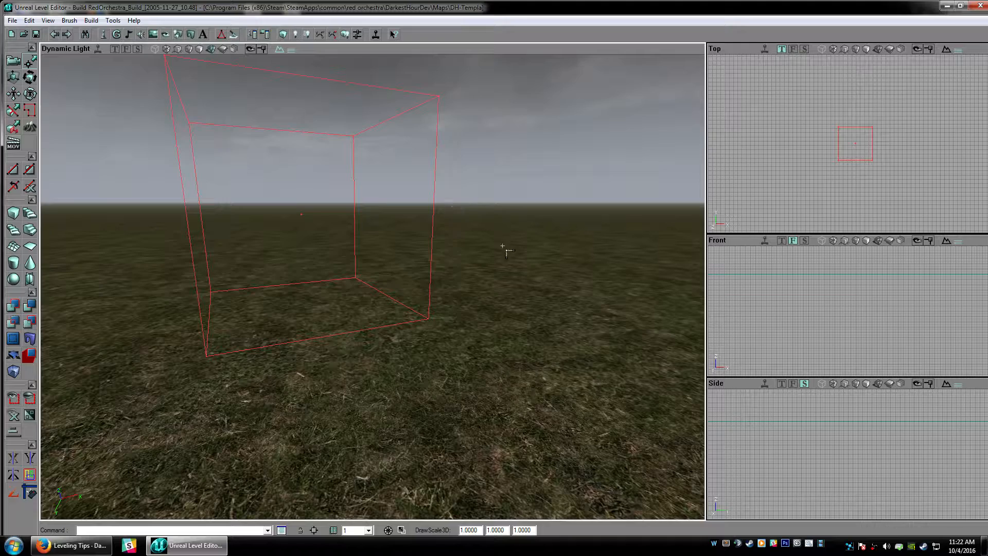
pyautogui.moveTo(517, 258)
pyautogui.mouseDown()
pyautogui.moveTo(514, 198)
pyautogui.moveTo(499, 232)
pyautogui.moveTo(499, 271)
pyautogui.moveTo(514, 252)
pyautogui.moveTo(515, 213)
pyautogui.moveTo(518, 258)
pyautogui.mouseUp()
# Box-select the vertices at the cube's lower-right corner in the Top view
pyautogui.moveTo(899, 183)
pyautogui.mouseDown()
pyautogui.moveTo(839, 176)
pyautogui.moveTo(834, 134)
pyautogui.moveTo(884, 141)
pyautogui.moveTo(874, 153)
pyautogui.moveTo(900, 137)
pyautogui.moveTo(912, 143)
pyautogui.moveTo(912, 167)
pyautogui.moveTo(911, 147)
pyautogui.moveTo(900, 144)
pyautogui.moveTo(900, 167)
pyautogui.moveTo(898, 144)
pyautogui.moveTo(873, 205)
pyautogui.moveTo(855, 166)
pyautogui.moveTo(900, 181)
pyautogui.mouseUp()
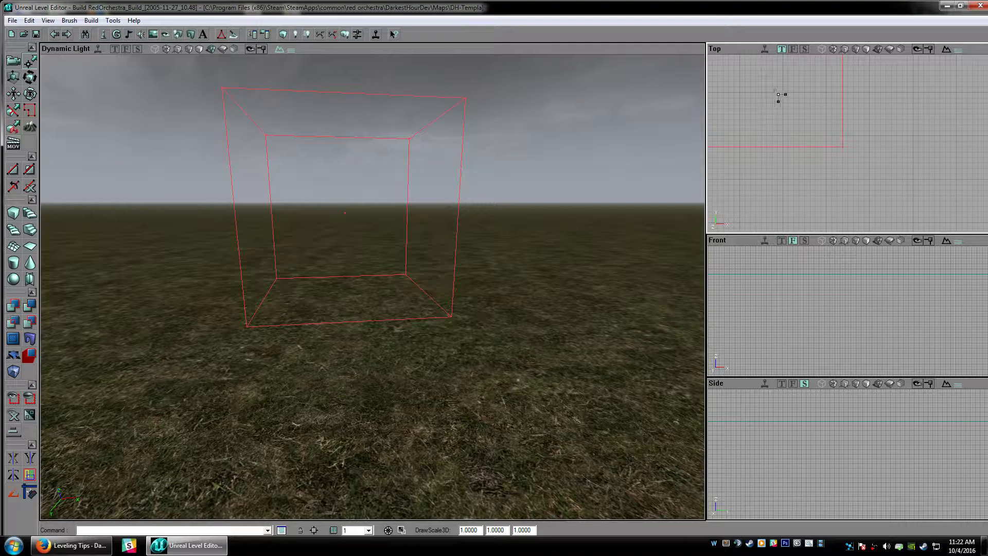
pyautogui.keyDown('ctrl'); pyautogui.keyDown('alt'); pyautogui.moveTo(775, 90); pyautogui.dragTo(869, 172); pyautogui.keyUp('alt'); pyautogui.keyUp('ctrl')
pyautogui.moveTo(430, 107); pyautogui.dragTo(434, 93)
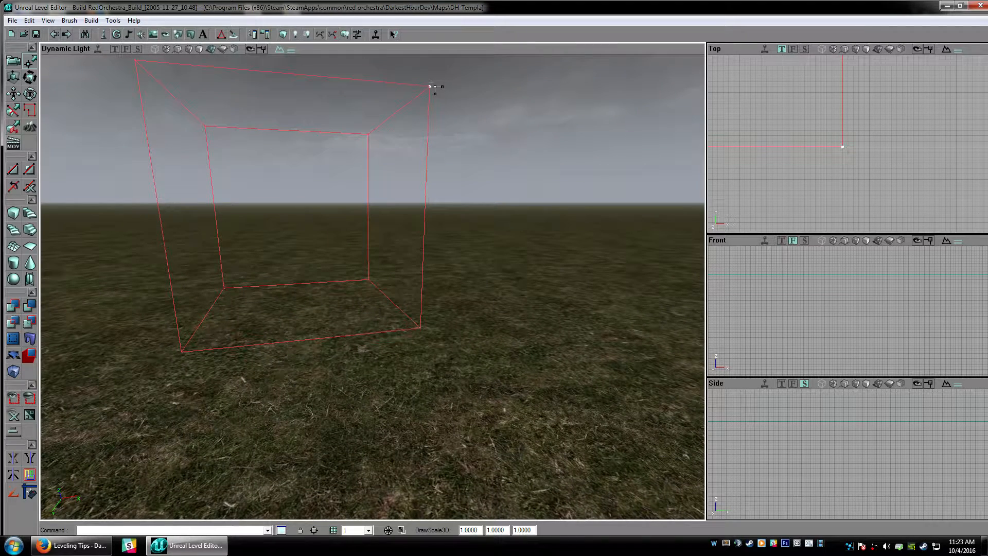
pyautogui.click(421, 328)
pyautogui.moveTo(420, 328); pyautogui.dragTo(437, 346)
# Box-select the vertices at both corners along the cube's right side in the Top view
pyautogui.keyDown('ctrl'); pyautogui.keyDown('alt'); pyautogui.moveTo(766, 105); pyautogui.dragTo(891, 180); pyautogui.keyUp('alt'); pyautogui.keyUp('ctrl')
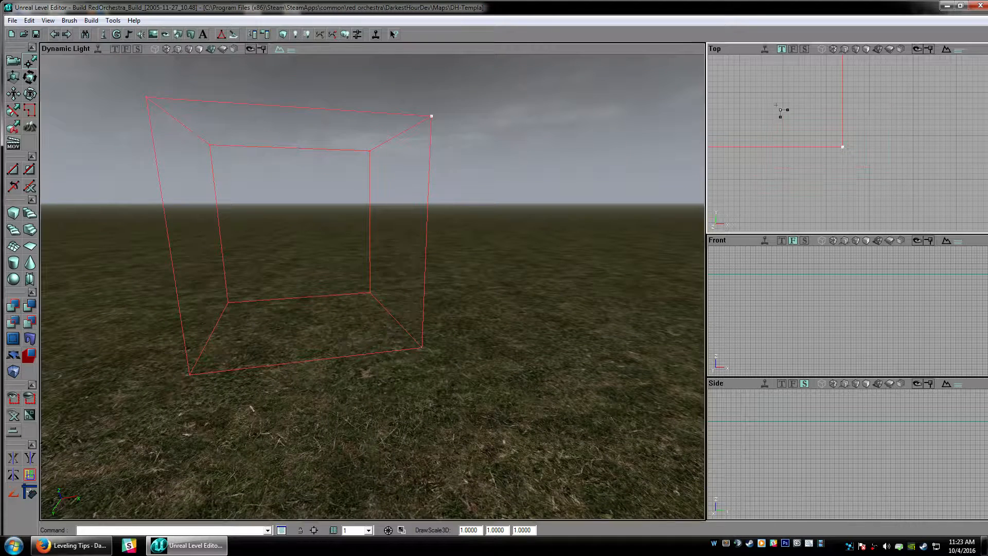
pyautogui.keyDown('ctrl'); pyautogui.keyDown('alt'); pyautogui.moveTo(778, 88); pyautogui.dragTo(891, 179); pyautogui.keyUp('alt'); pyautogui.keyUp('ctrl')
pyautogui.moveTo(794, 117); pyautogui.dragTo(803, 165)
pyautogui.moveTo(820, 82)
pyautogui.keyDown('ctrl'); pyautogui.keyDown('alt'); pyautogui.mouseDown()
pyautogui.moveTo(864, 208)
pyautogui.moveTo(879, 214)
pyautogui.mouseUp(); pyautogui.keyUp('alt'); pyautogui.keyUp('ctrl')
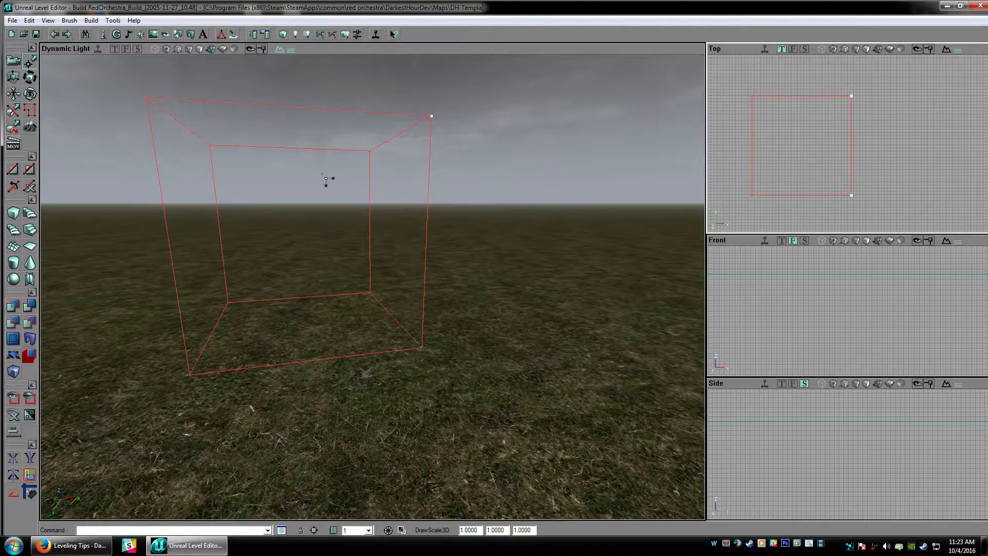
# Turn on the vertex marker display so that all of the cube's corners are marked in the viewports
pyautogui.moveTo(326, 178)
pyautogui.mouseDown()
pyautogui.moveTo(325, 154)
pyautogui.moveTo(325, 216)
pyautogui.moveTo(326, 165)
pyautogui.moveTo(290, 206)
pyautogui.mouseUp()
pyautogui.click(262, 50)
pyautogui.moveTo(271, 65); pyautogui.dragTo(272, 118)
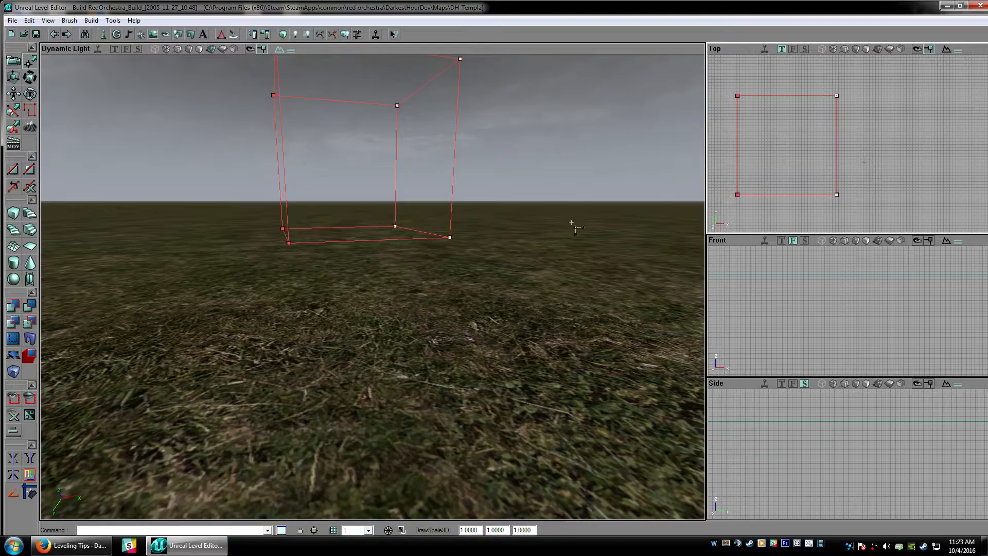
pyautogui.moveTo(575, 226)
pyautogui.mouseDown()
pyautogui.moveTo(514, 247)
pyautogui.moveTo(351, 181)
pyautogui.mouseUp()
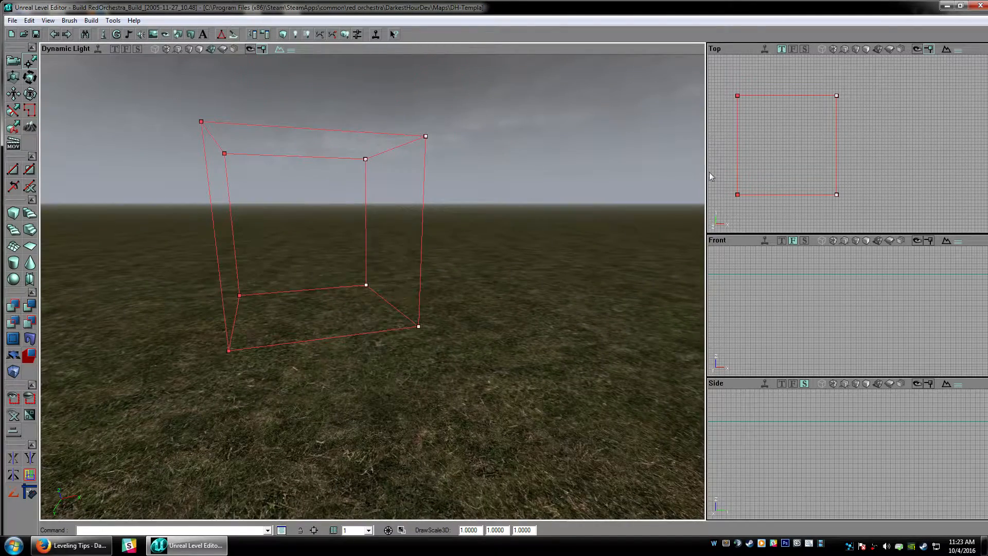
# Move the cube's selected right-side vertices upward in the Top view to skew the brush
pyautogui.moveTo(844, 145)
pyautogui.mouseDown()
pyautogui.moveTo(868, 180)
pyautogui.moveTo(863, 169)
pyautogui.mouseUp()
pyautogui.moveTo(853, 108)
pyautogui.keyDown('ctrl'); pyautogui.mouseDown()
pyautogui.moveTo(809, 72)
pyautogui.moveTo(836, 92)
pyautogui.mouseUp(); pyautogui.keyUp('ctrl')
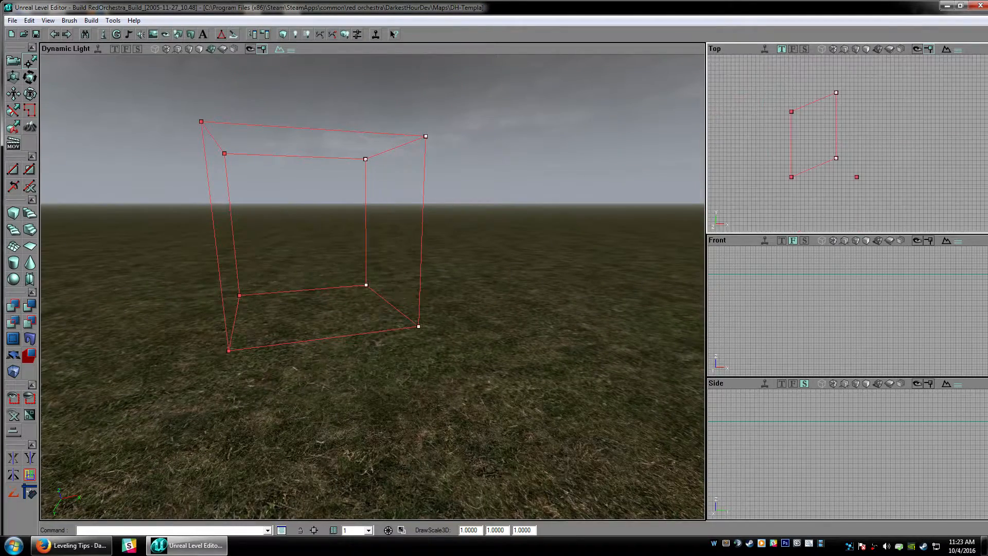
pyautogui.moveTo(628, 217)
pyautogui.mouseDown()
pyautogui.moveTo(602, 185)
pyautogui.moveTo(571, 247)
pyautogui.moveTo(582, 242)
pyautogui.moveTo(586, 190)
pyautogui.moveTo(571, 260)
pyautogui.mouseUp()
pyautogui.moveTo(571, 260); pyautogui.dragTo(535, 329, button='right')
pyautogui.moveTo(535, 329); pyautogui.dragTo(535, 360)
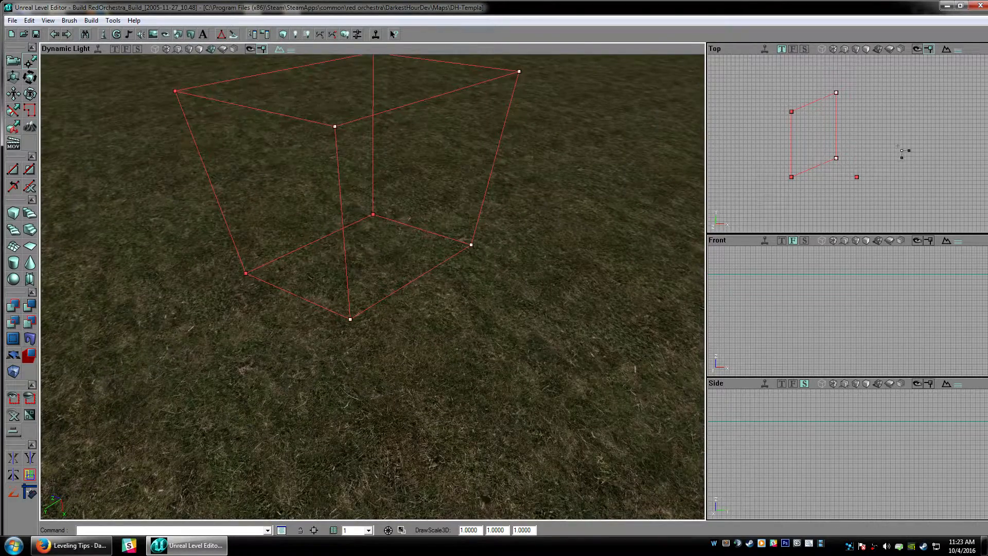
# Shift the selected right-side vertices back down in the Top view towards the level of the opposite vertices
pyautogui.keyDown('ctrl'); pyautogui.moveTo(897, 145); pyautogui.dragTo(868, 165); pyautogui.keyUp('ctrl')
pyautogui.scroll(8, 848, 144)
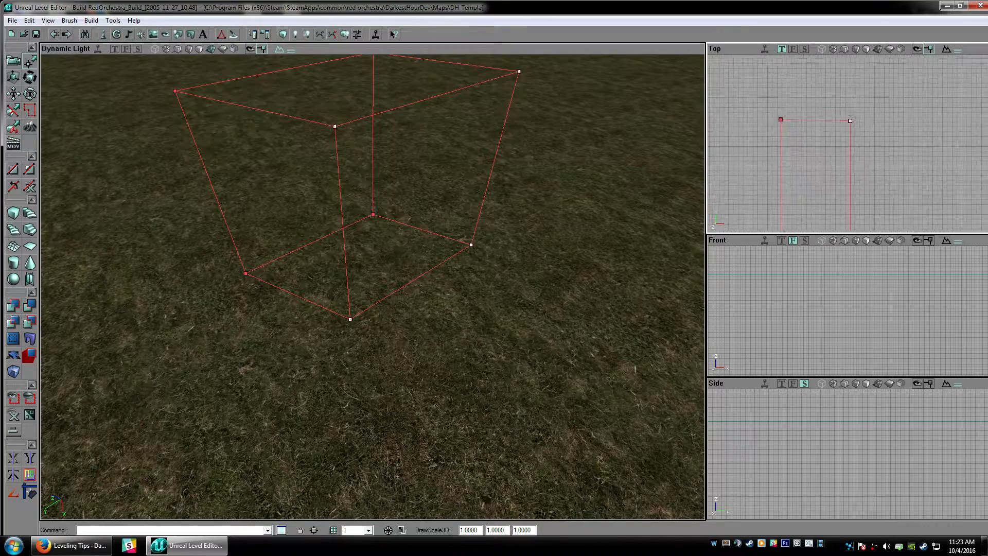
pyautogui.keyDown('ctrl'); pyautogui.moveTo(900, 156); pyautogui.dragTo(898, 163); pyautogui.keyUp('ctrl')
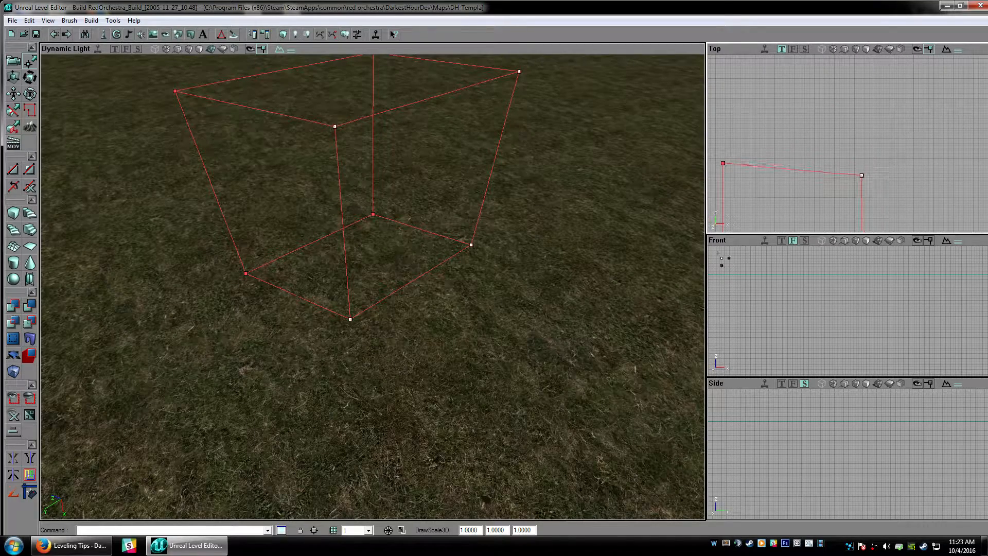
# Examine the skewed cube's corner vertices up close in the Front and Side views
pyautogui.scroll(-10, 880, 344)
pyautogui.scroll(5, 880, 344)
pyautogui.scroll(-5, 846, 453)
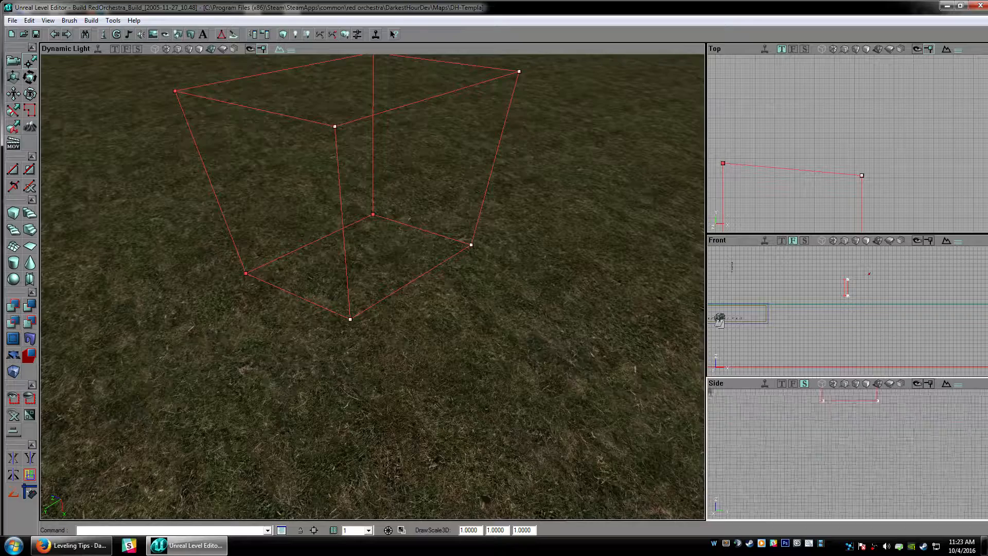
pyautogui.scroll(5, 847, 453)
pyautogui.scroll(3, 847, 453)
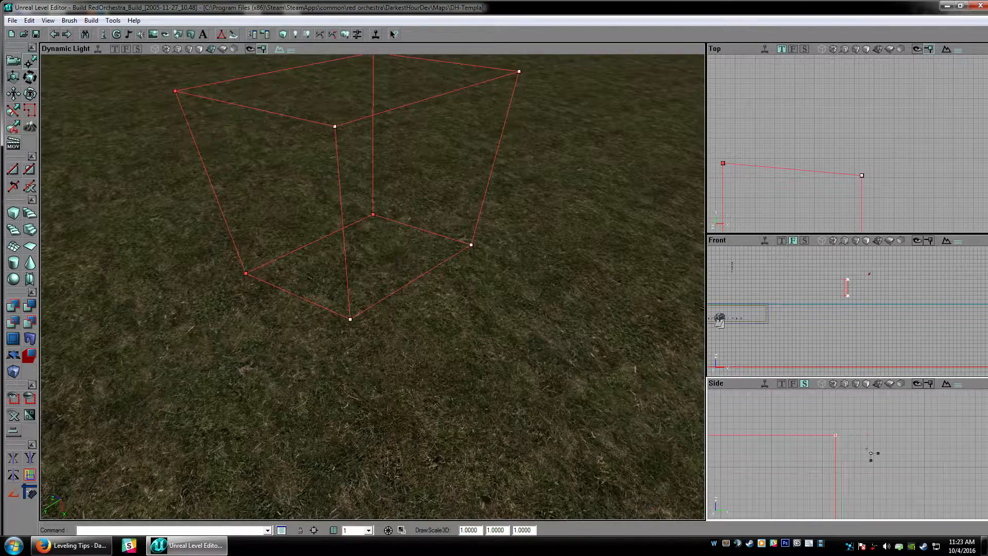
pyautogui.moveTo(875, 294); pyautogui.dragTo(877, 305)
# Move the selected right-side vertices sideways in the Top view to adjust the width of the cube
pyautogui.moveTo(916, 150); pyautogui.dragTo(937, 85)
pyautogui.scroll(-6, 939, 121)
pyautogui.scroll(2, 937, 85)
pyautogui.scroll(2, 854, 154)
pyautogui.moveTo(843, 103)
pyautogui.mouseDown()
pyautogui.moveTo(855, 154)
pyautogui.moveTo(850, 122)
pyautogui.mouseUp()
pyautogui.moveTo(373, 287); pyautogui.dragTo(381, 216)
pyautogui.moveTo(381, 216)
pyautogui.mouseDown(button='right')
pyautogui.moveTo(433, 236)
pyautogui.moveTo(436, 202)
pyautogui.mouseUp(button='right')
pyautogui.scroll(-4, 819, 113)
pyautogui.keyDown('ctrl'); pyautogui.moveTo(819, 113); pyautogui.dragTo(856, 116); pyautogui.keyUp('ctrl')
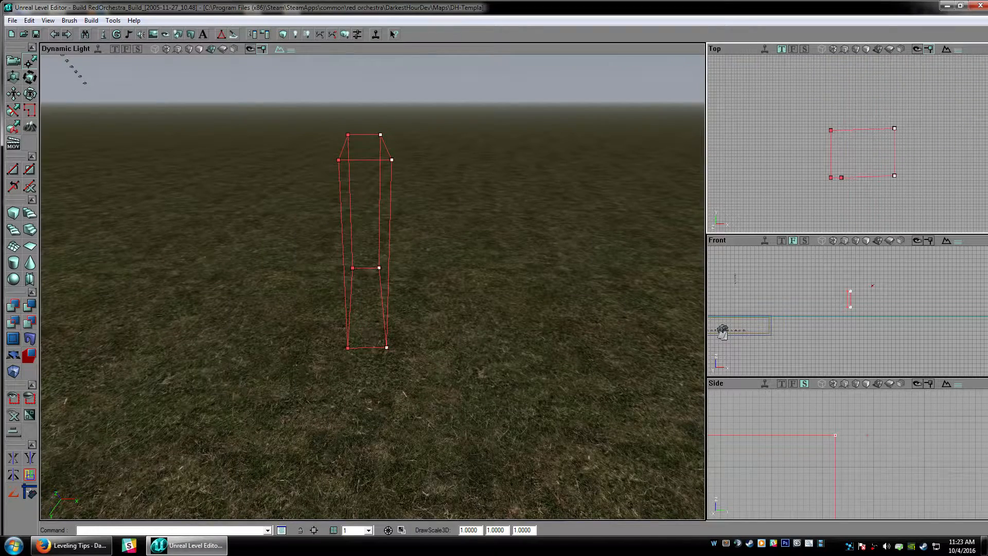
# Level the right-side vertices with the left-side ones in the Top view so that the brush outline is rectangular
pyautogui.moveTo(862, 291); pyautogui.dragTo(859, 289)
pyautogui.moveTo(880, 414); pyautogui.dragTo(886, 410)
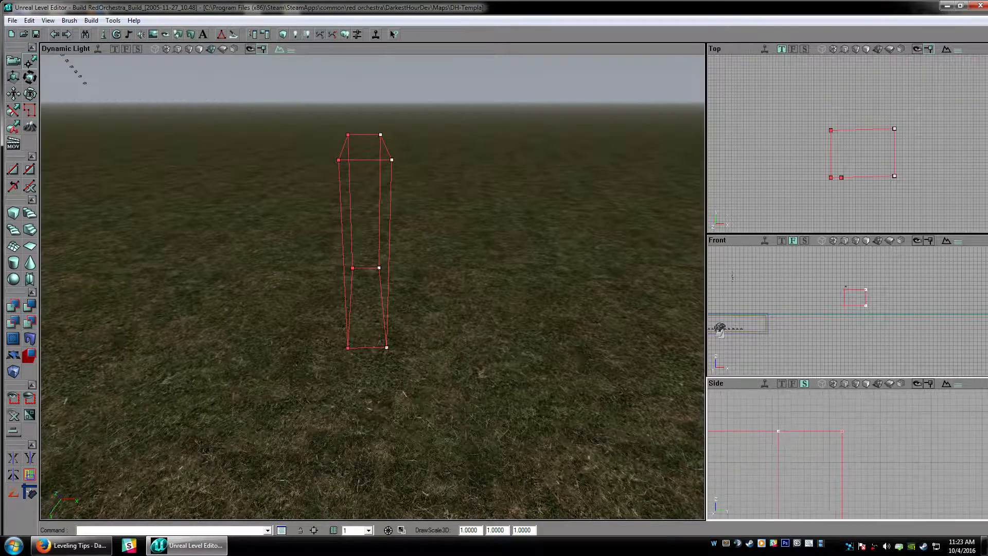
pyautogui.moveTo(869, 154)
pyautogui.mouseDown()
pyautogui.moveTo(840, 144)
pyautogui.moveTo(874, 150)
pyautogui.mouseUp()
pyautogui.scroll(3, 840, 144)
pyautogui.moveTo(457, 144); pyautogui.dragTo(474, 167)
pyautogui.moveTo(389, 264); pyautogui.dragTo(404, 250)
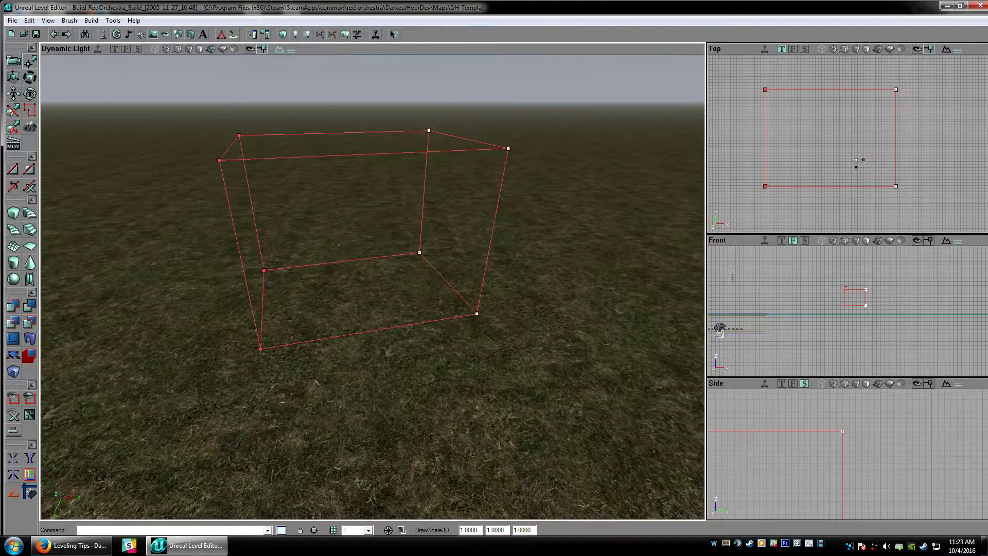
# Pull the cube's lower-right corner vertices diagonally outward in the Top view
pyautogui.keyDown('ctrl'); pyautogui.moveTo(896, 186); pyautogui.dragTo(949, 232); pyautogui.keyUp('ctrl')
pyautogui.scroll(-6, 851, 132)
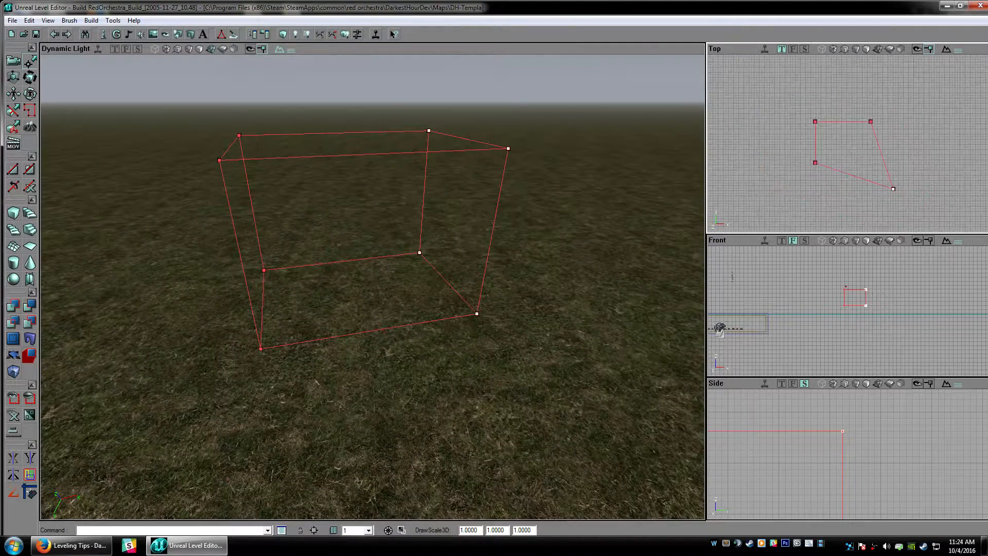
pyautogui.moveTo(463, 216); pyautogui.dragTo(458, 252)
pyautogui.moveTo(458, 252)
pyautogui.mouseDown(button='right')
pyautogui.moveTo(458, 226)
pyautogui.moveTo(412, 247)
pyautogui.moveTo(463, 252)
pyautogui.moveTo(442, 263)
pyautogui.mouseUp(button='right')
pyautogui.moveTo(549, 315)
pyautogui.mouseDown()
pyautogui.moveTo(535, 337)
pyautogui.moveTo(548, 363)
pyautogui.mouseUp()
# Push the lower-right corner vertices deep inward in the Top view to form a concave brush, and inspect it in the 3D view
pyautogui.keyDown('ctrl'); pyautogui.moveTo(968, 191); pyautogui.dragTo(925, 166); pyautogui.keyUp('ctrl')
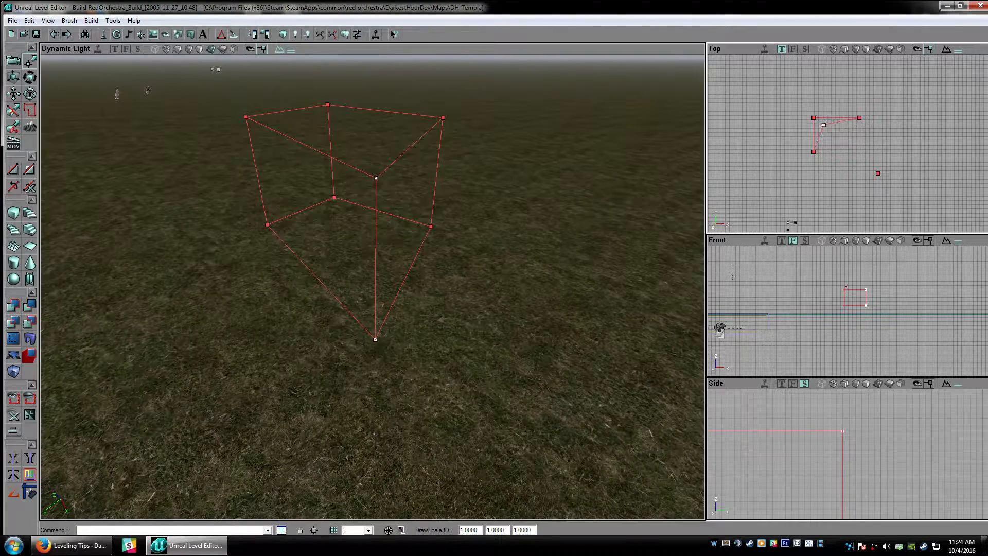
pyautogui.moveTo(463, 288)
pyautogui.mouseDown()
pyautogui.moveTo(445, 237)
pyautogui.moveTo(494, 222)
pyautogui.moveTo(479, 252)
pyautogui.mouseUp()
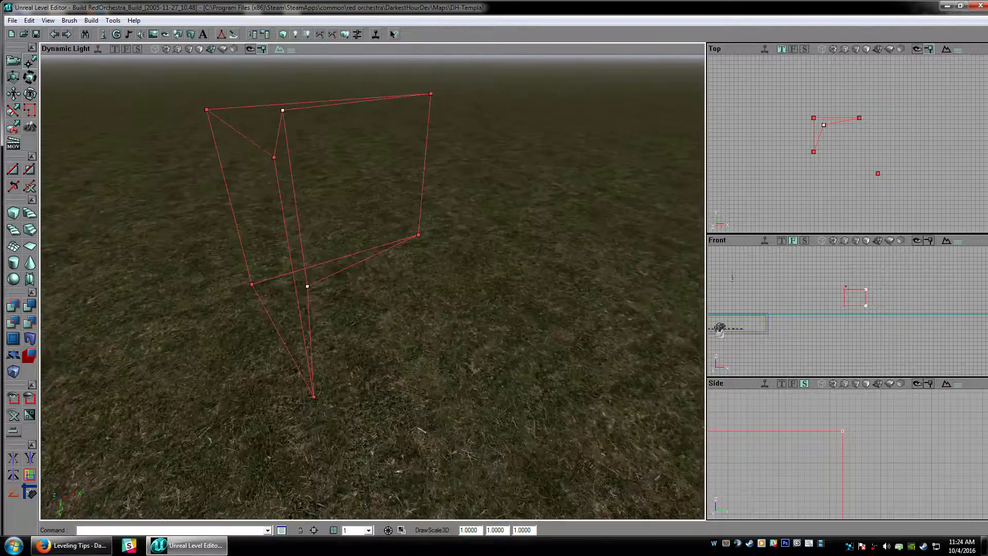
pyautogui.moveTo(479, 252)
pyautogui.mouseDown(button='right')
pyautogui.moveTo(463, 231)
pyautogui.moveTo(478, 263)
pyautogui.moveTo(478, 245)
pyautogui.mouseUp(button='right')
pyautogui.press('t')
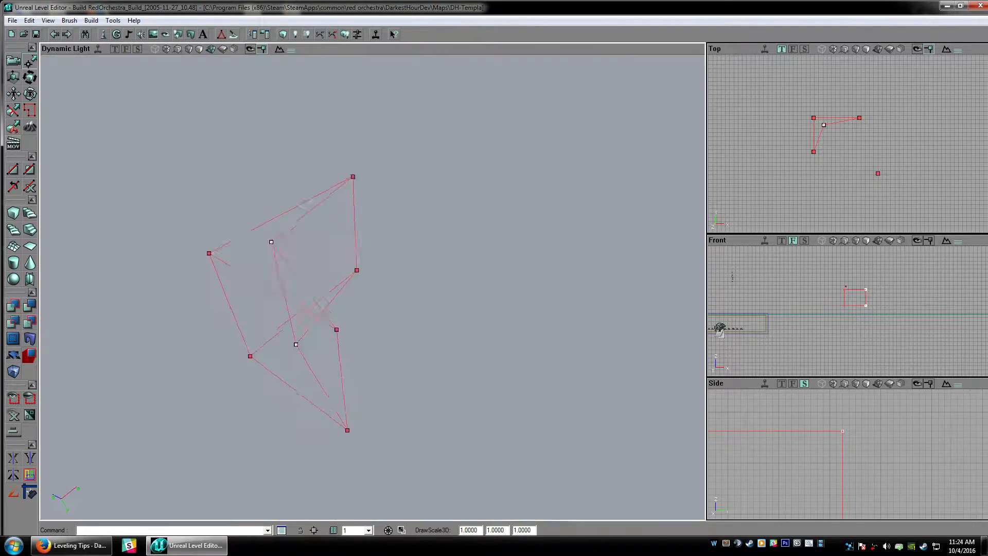
pyautogui.moveTo(478, 244)
pyautogui.mouseDown()
pyautogui.moveTo(468, 254)
pyautogui.moveTo(473, 238)
pyautogui.mouseUp()
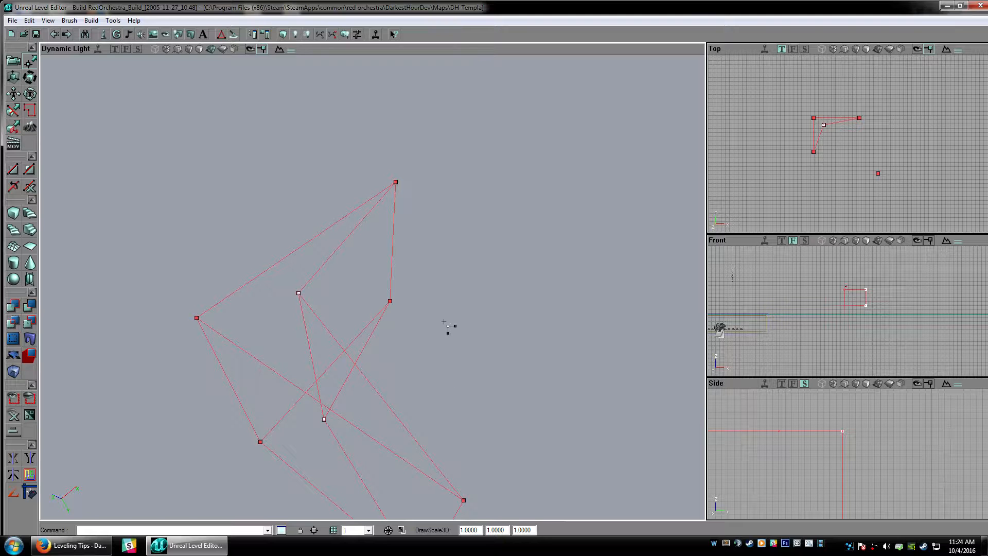
# Shift the concave corner's vertices partway outward and check the deformed brush in the 3D, Front and Side views
pyautogui.keyDown('ctrl'); pyautogui.moveTo(374, 257); pyautogui.dragTo(367, 290); pyautogui.keyUp('ctrl')
pyautogui.moveTo(807, 135); pyautogui.dragTo(787, 126)
pyautogui.moveTo(441, 218)
pyautogui.mouseDown()
pyautogui.moveTo(434, 217)
pyautogui.moveTo(471, 264)
pyautogui.moveTo(353, 69)
pyautogui.moveTo(486, 515)
pyautogui.moveTo(467, 348)
pyautogui.moveTo(544, 172)
pyautogui.moveTo(360, 335)
pyautogui.moveTo(483, 359)
pyautogui.moveTo(271, 396)
pyautogui.moveTo(324, 395)
pyautogui.moveTo(274, 322)
pyautogui.mouseUp()
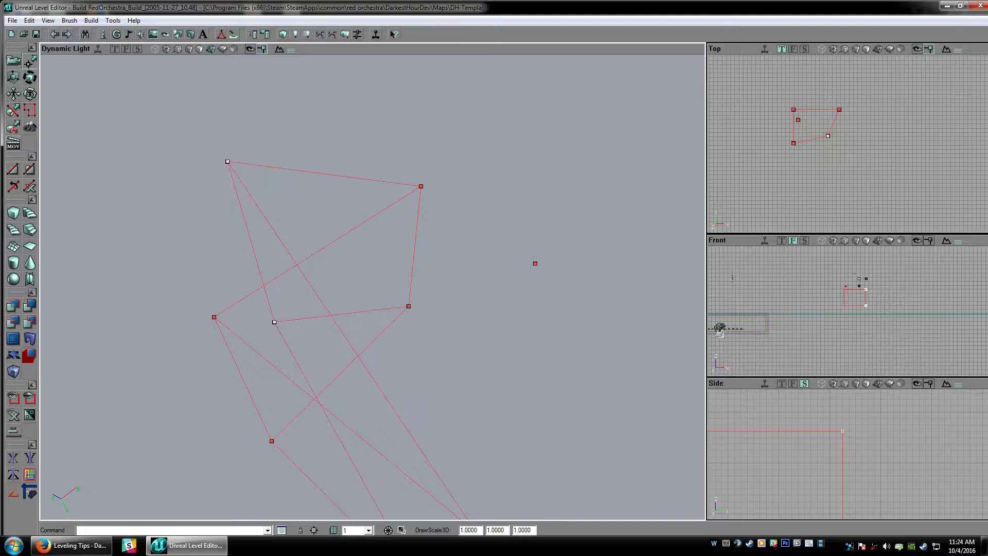
pyautogui.scroll(5, 879, 284)
pyautogui.moveTo(867, 293); pyautogui.dragTo(888, 283)
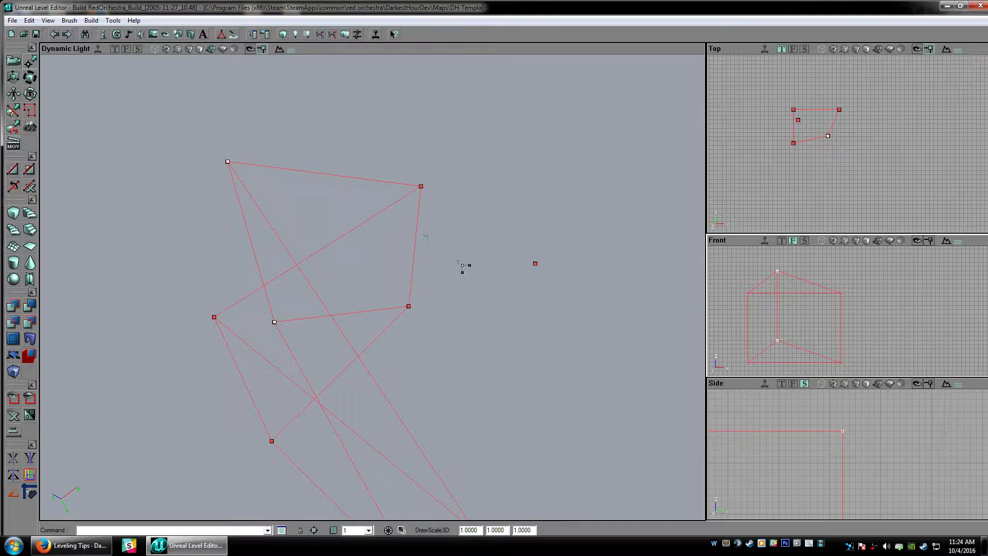
pyautogui.moveTo(816, 410)
pyautogui.mouseDown()
pyautogui.moveTo(834, 427)
pyautogui.moveTo(926, 437)
pyautogui.moveTo(923, 473)
pyautogui.moveTo(820, 450)
pyautogui.mouseUp()
pyautogui.scroll(6, 850, 457)
# Adjust the selected corner vertices in the Side view and bring them close to their original corner in the Top view
pyautogui.keyDown('ctrl'); pyautogui.moveTo(820, 450); pyautogui.dragTo(820, 434); pyautogui.keyUp('ctrl')
pyautogui.moveTo(403, 302); pyautogui.dragTo(406, 286)
pyautogui.moveTo(880, 112); pyautogui.dragTo(876, 92)
pyautogui.keyDown('ctrl'); pyautogui.moveTo(780, 122); pyautogui.dragTo(819, 159); pyautogui.keyUp('ctrl')
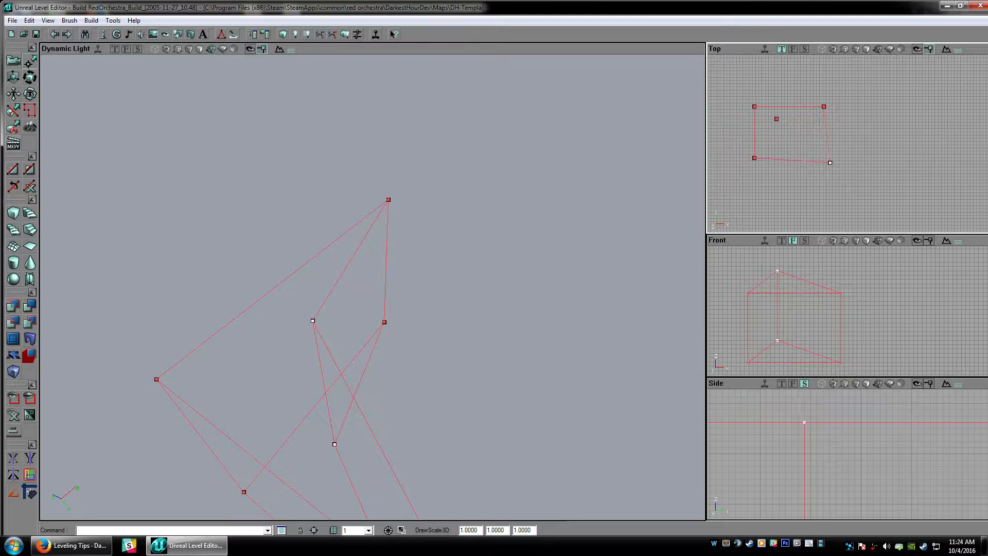
# Align the lower-right corner vertices exactly with the neighbouring corners so that the brush is a regular box
pyautogui.moveTo(844, 303); pyautogui.dragTo(819, 303)
pyautogui.scroll(5, 855, 307)
pyautogui.moveTo(824, 396); pyautogui.dragTo(857, 396)
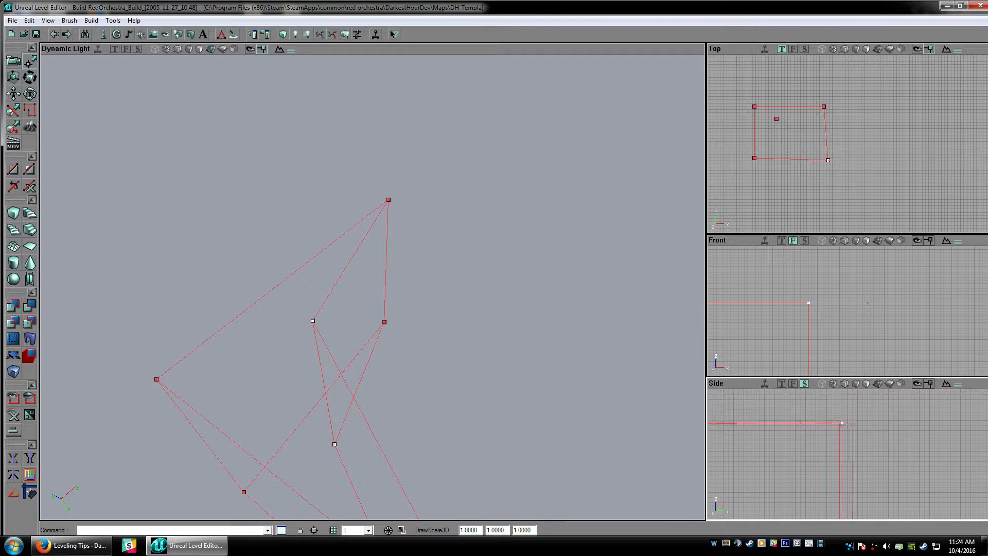
pyautogui.scroll(3, 858, 397)
pyautogui.moveTo(480, 205)
pyautogui.mouseDown()
pyautogui.moveTo(485, 258)
pyautogui.moveTo(489, 209)
pyautogui.moveTo(481, 205)
pyautogui.mouseUp()
pyautogui.moveTo(480, 205); pyautogui.dragTo(477, 176, button='right')
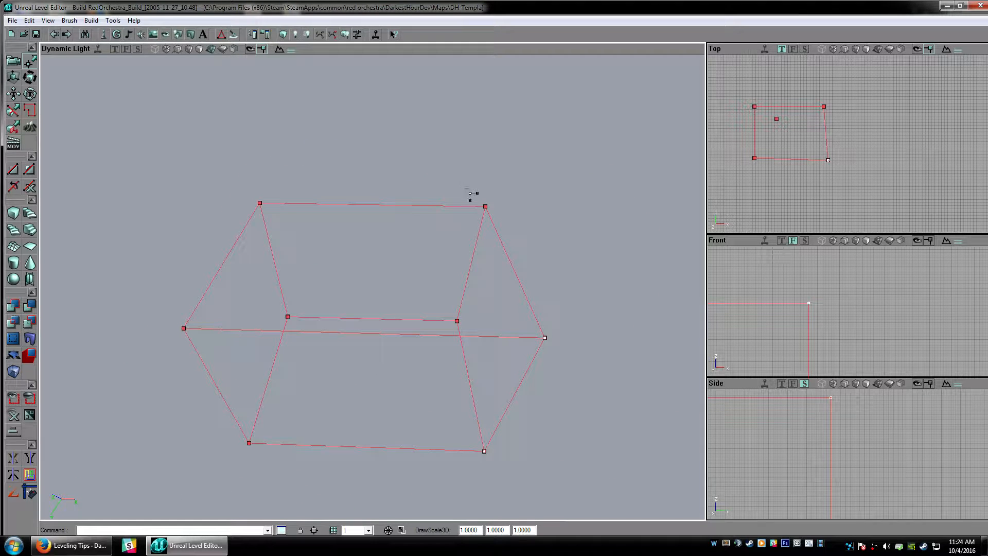
pyautogui.moveTo(748, 162)
pyautogui.mouseDown()
pyautogui.moveTo(748, 189)
pyautogui.moveTo(740, 181)
pyautogui.mouseUp()
pyautogui.scroll(4, 740, 181)
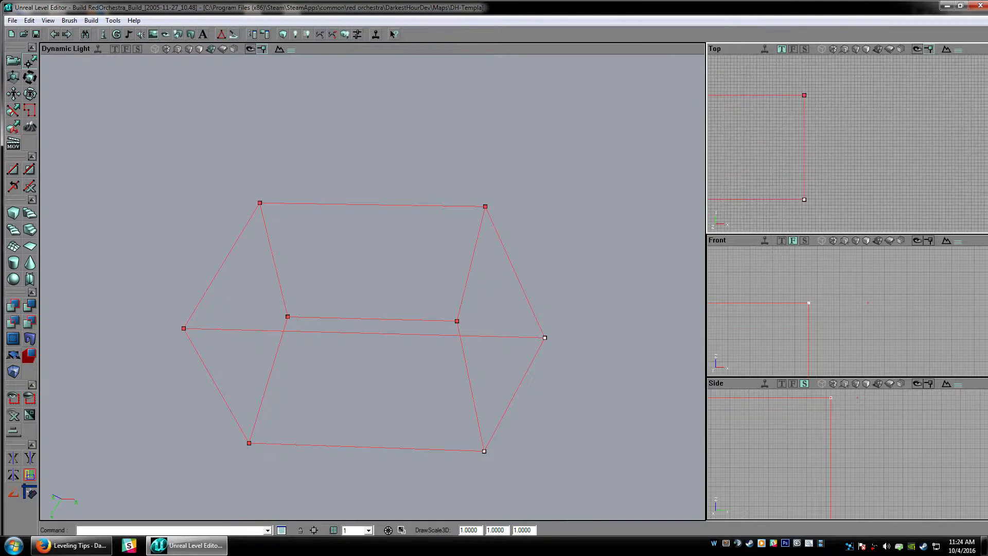
# Set the drag grid size to 16
pyautogui.moveTo(381, 260); pyautogui.dragTo(377, 242, button='right')
pyautogui.moveTo(376, 241)
pyautogui.mouseDown()
pyautogui.moveTo(381, 278)
pyautogui.moveTo(380, 236)
pyautogui.moveTo(375, 266)
pyautogui.mouseUp()
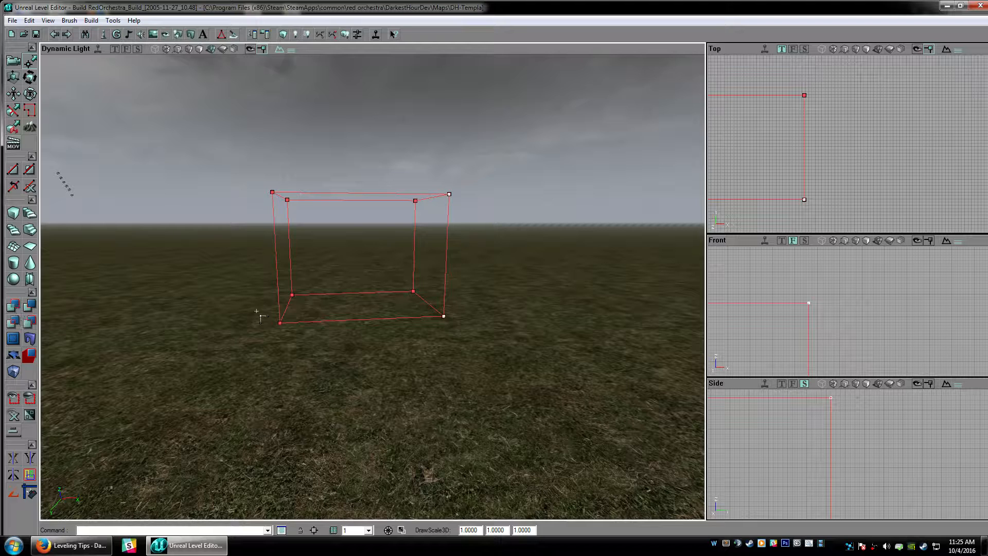
pyautogui.scroll(-4, 860, 201)
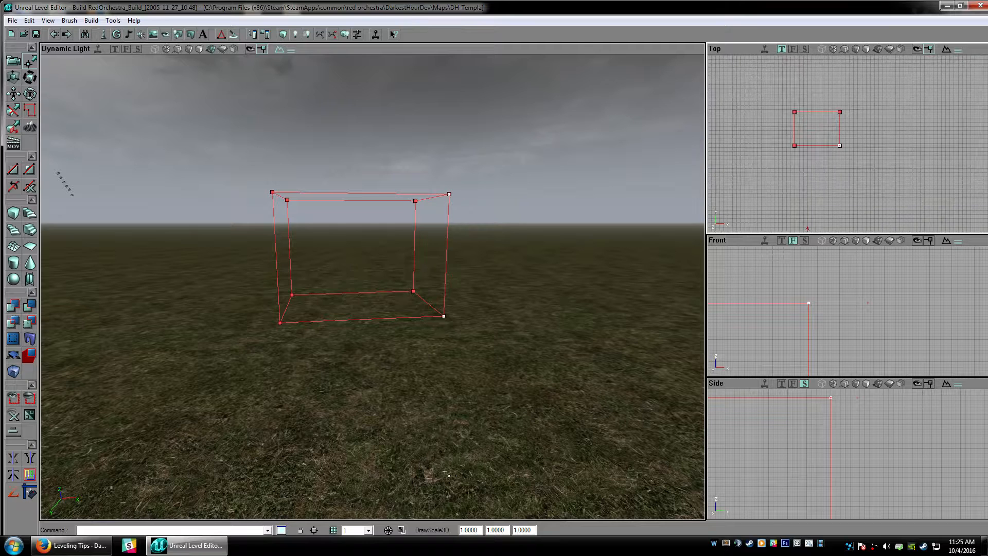
pyautogui.click(360, 530)
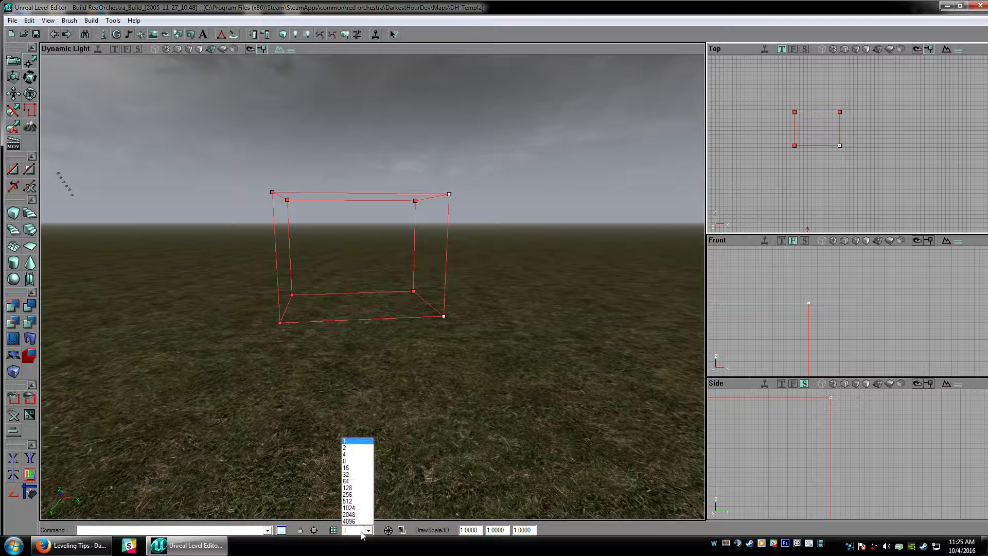
pyautogui.click(357, 469)
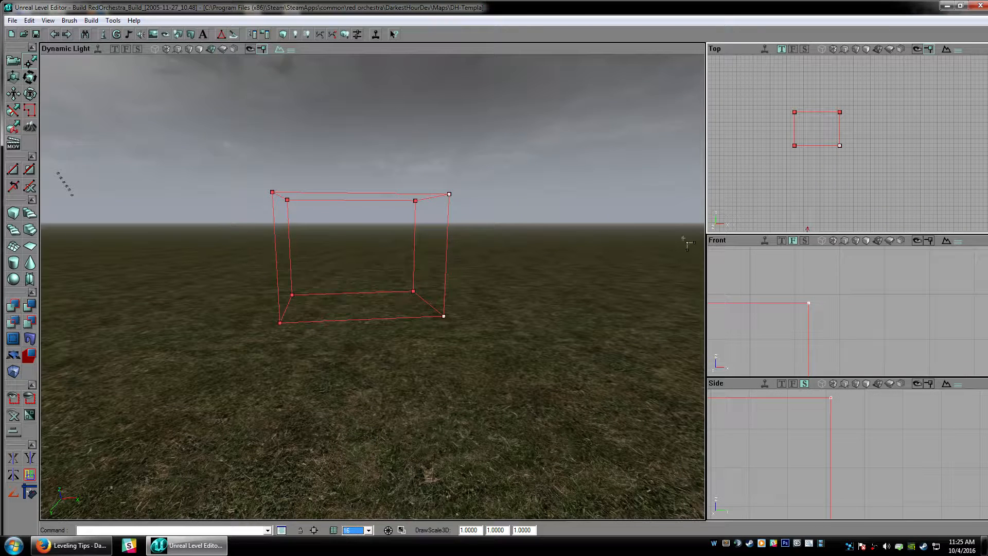
# Select the cube's lower-left corner vertices in the Top view and snap them to the 16-unit grid
pyautogui.scroll(5, 761, 120)
pyautogui.moveTo(756, 116); pyautogui.dragTo(806, 119, button='right')
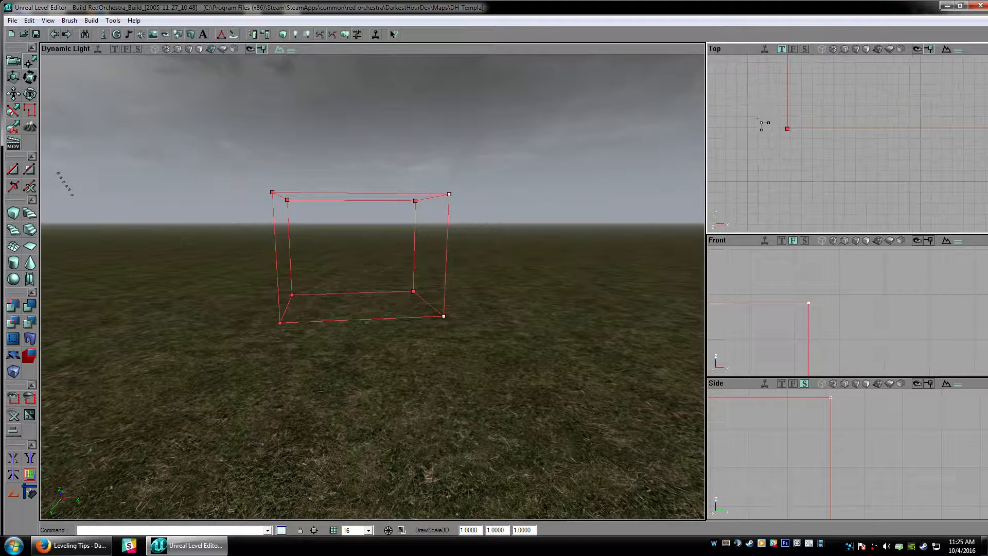
pyautogui.scroll(-5, 791, 152)
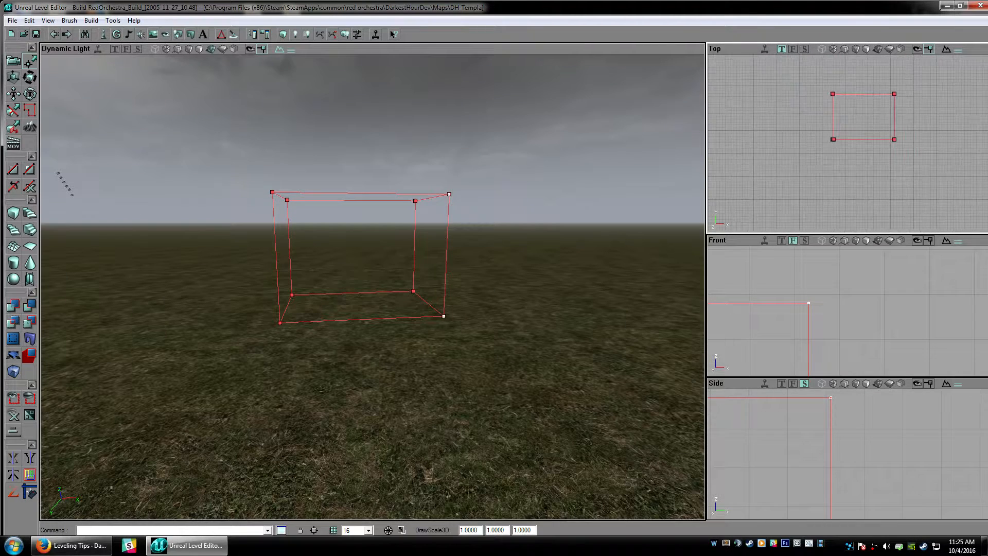
pyautogui.scroll(6, 791, 151)
pyautogui.moveTo(786, 133); pyautogui.dragTo(791, 152, button='right')
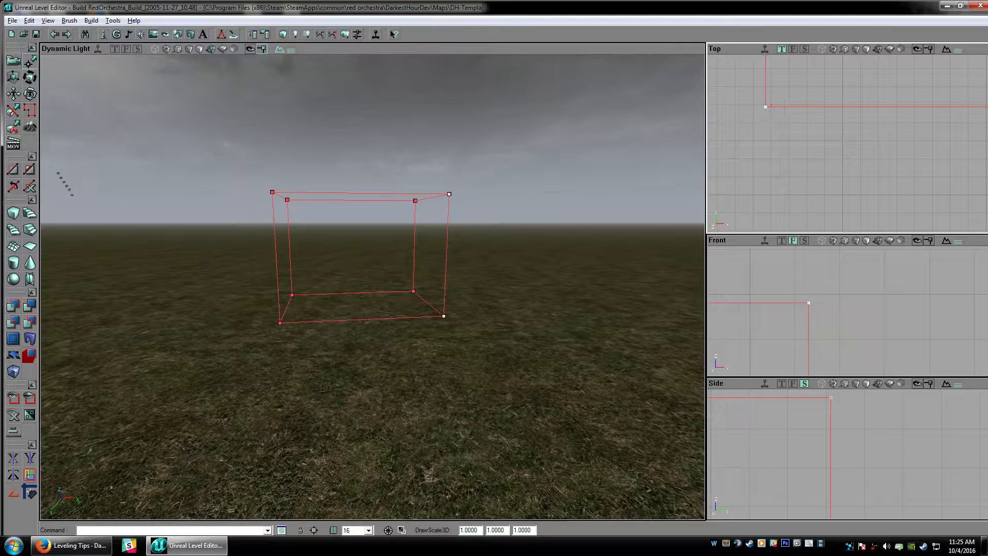
# Box-select the upper-left corner vertices in the Top view and snap them to the 16-unit grid
pyautogui.scroll(-5, 782, 168)
pyautogui.scroll(6, 783, 168)
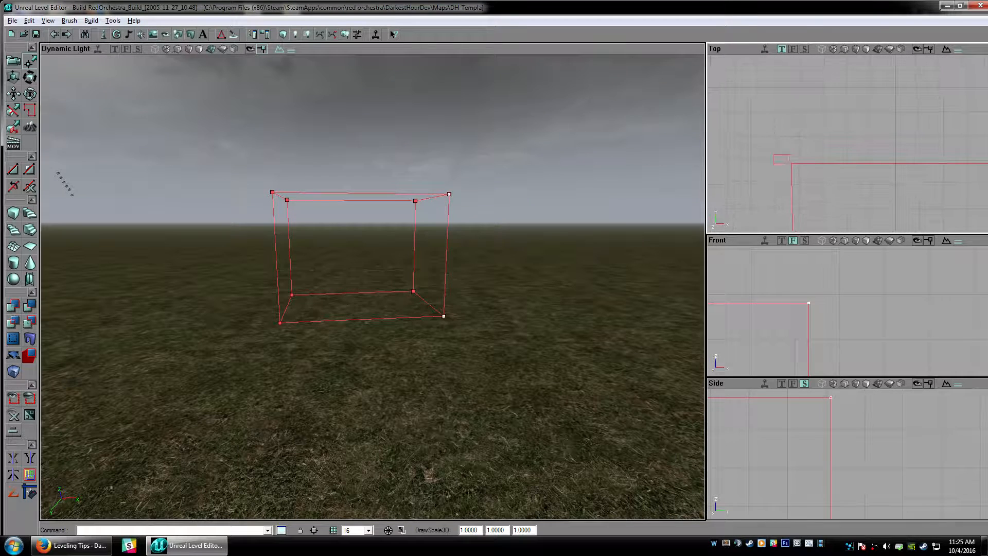
pyautogui.scroll(-5, 835, 149)
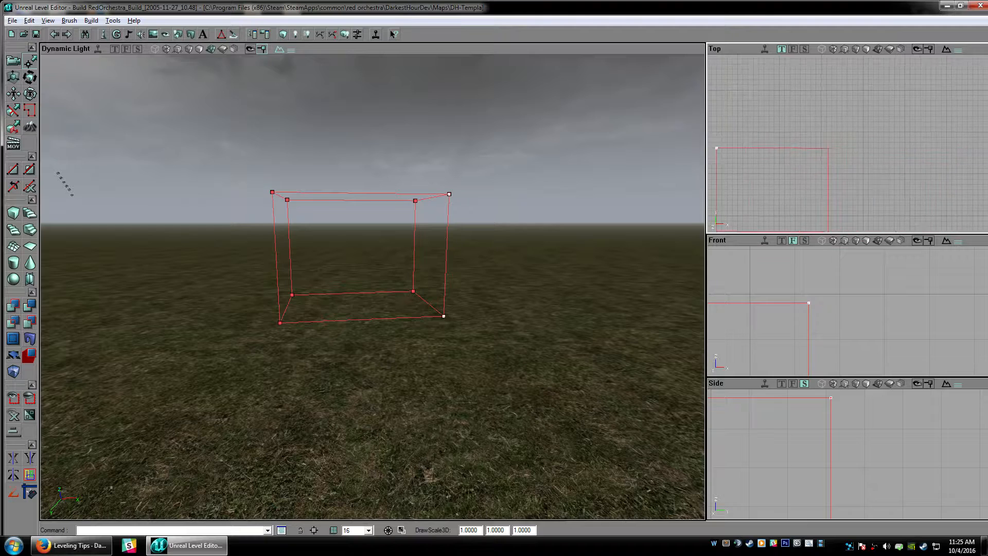
pyautogui.scroll(6, 835, 148)
pyautogui.scroll(-2, 852, 167)
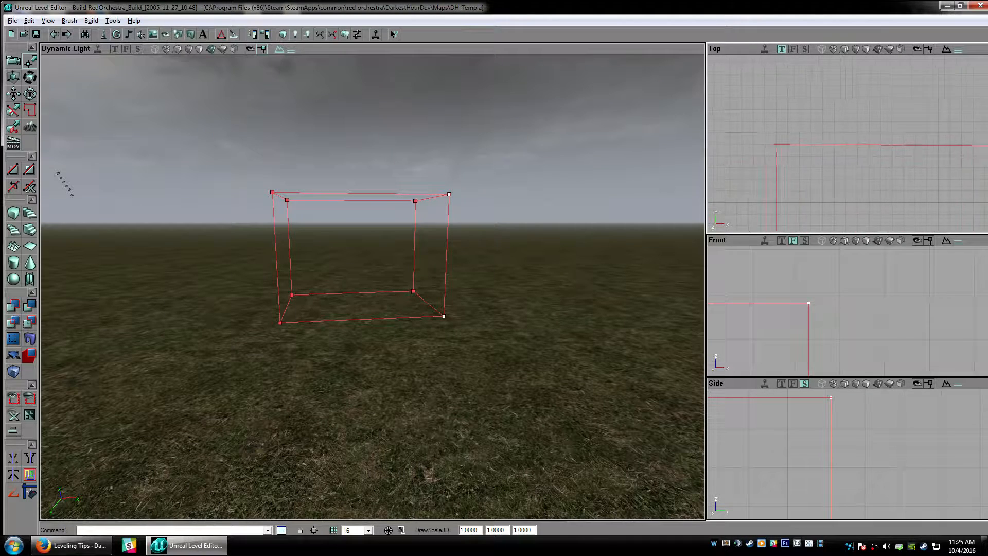
# Select the upper-right corner vertices in the Top view and snap them to the 16-unit grid
pyautogui.scroll(-2, 880, 175)
pyautogui.scroll(3, 883, 156)
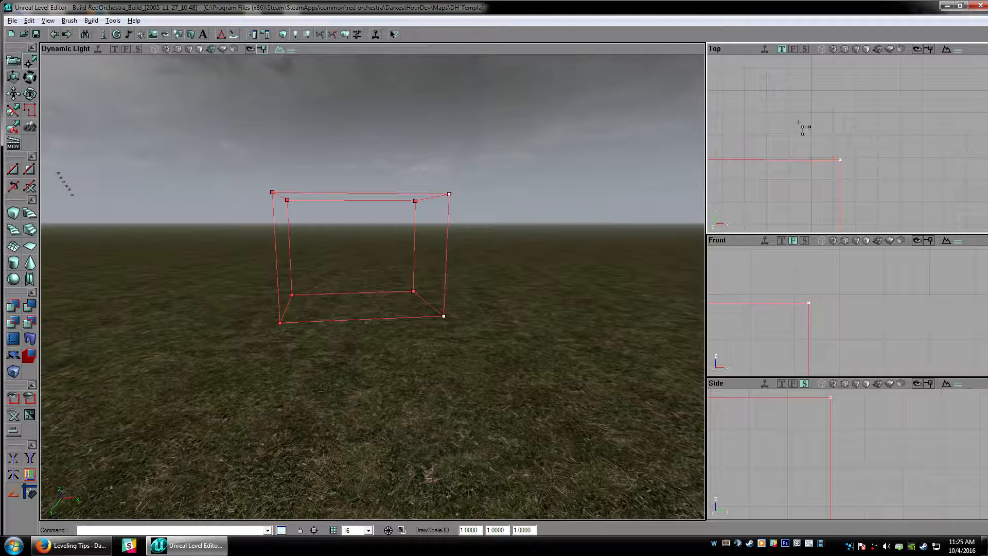
pyautogui.rightClick(839, 159)
# Select the lower-right corner vertices in the Top view and snap them to the 16-unit grid
pyautogui.scroll(-3, 827, 162)
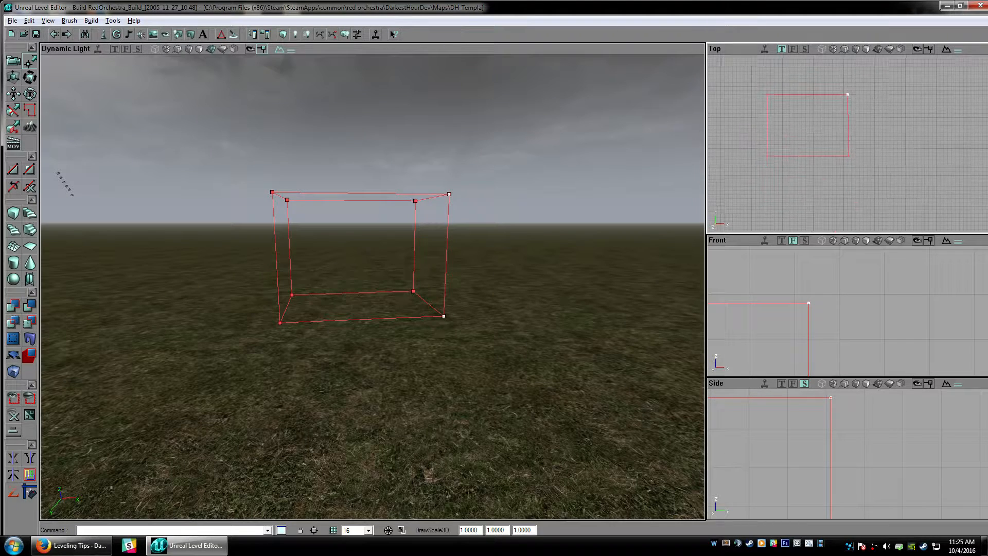
pyautogui.scroll(2, 827, 163)
pyautogui.rightClick(837, 164)
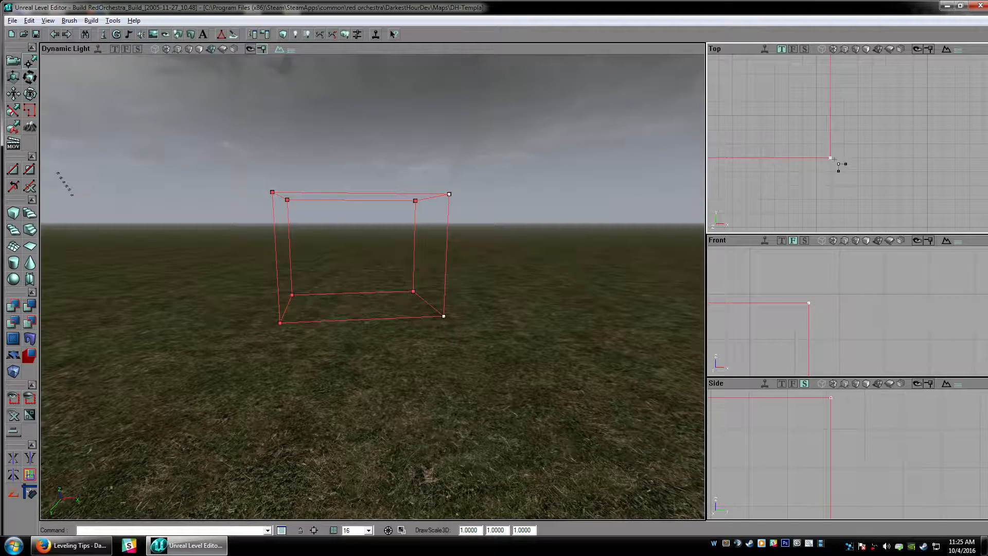
pyautogui.moveTo(507, 364); pyautogui.dragTo(689, 175)
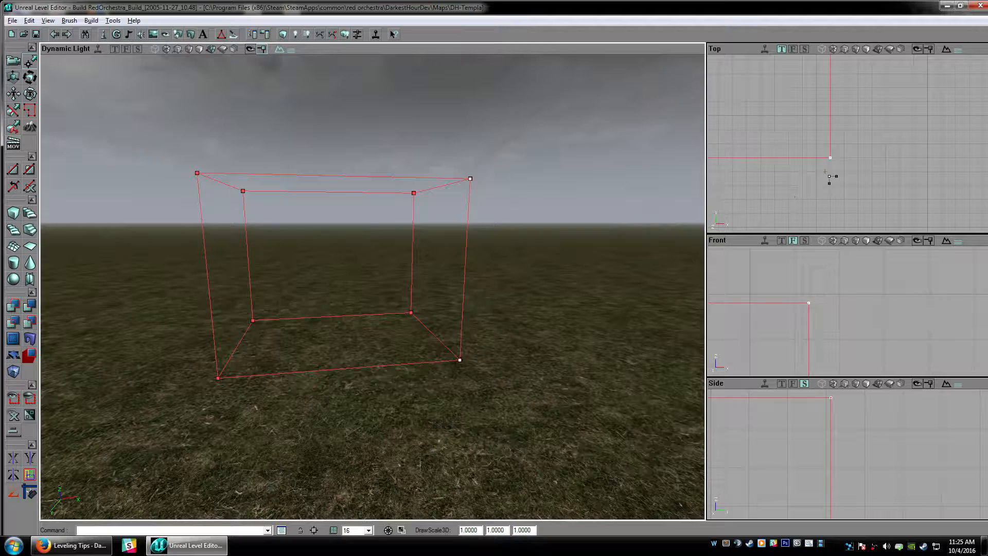
# Check the alignment of the cube's corners with the 16-unit grid in the Top, Front and Side views
pyautogui.scroll(-5, 777, 172)
pyautogui.scroll(-4, 802, 319)
pyautogui.moveTo(802, 319)
pyautogui.mouseDown()
pyautogui.moveTo(826, 321)
pyautogui.moveTo(794, 327)
pyautogui.moveTo(799, 154)
pyautogui.moveTo(799, 163)
pyautogui.mouseUp()
pyautogui.scroll(4, 826, 321)
pyautogui.scroll(-5, 802, 412)
pyautogui.scroll(5, 833, 452)
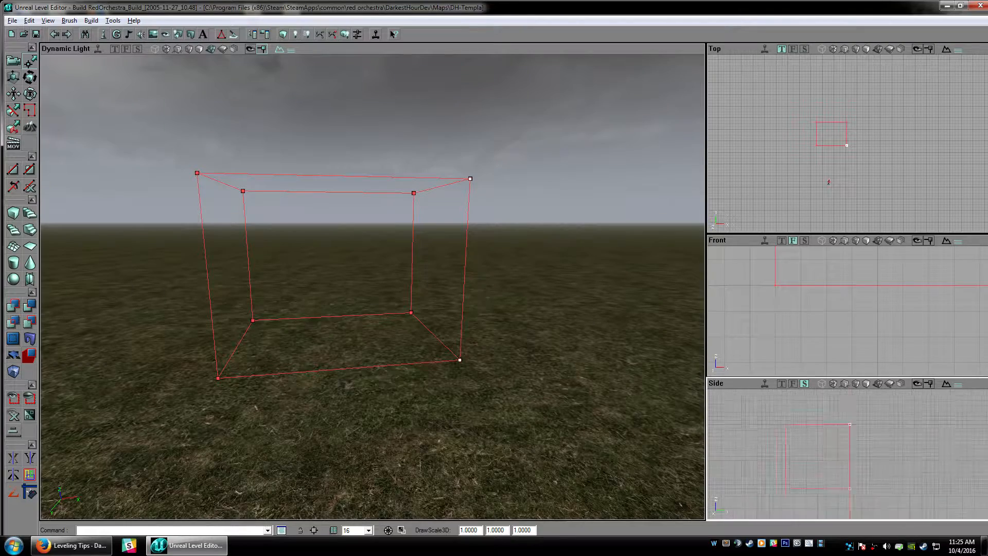
pyautogui.moveTo(833, 463)
pyautogui.mouseDown()
pyautogui.moveTo(836, 422)
pyautogui.moveTo(862, 509)
pyautogui.moveTo(860, 482)
pyautogui.mouseUp()
pyautogui.scroll(-4, 836, 442)
pyautogui.moveTo(653, 206)
pyautogui.mouseDown()
pyautogui.moveTo(654, 180)
pyautogui.moveTo(659, 267)
pyautogui.moveTo(661, 211)
pyautogui.moveTo(617, 206)
pyautogui.moveTo(620, 268)
pyautogui.moveTo(656, 242)
pyautogui.moveTo(656, 262)
pyautogui.moveTo(640, 278)
pyautogui.mouseUp()
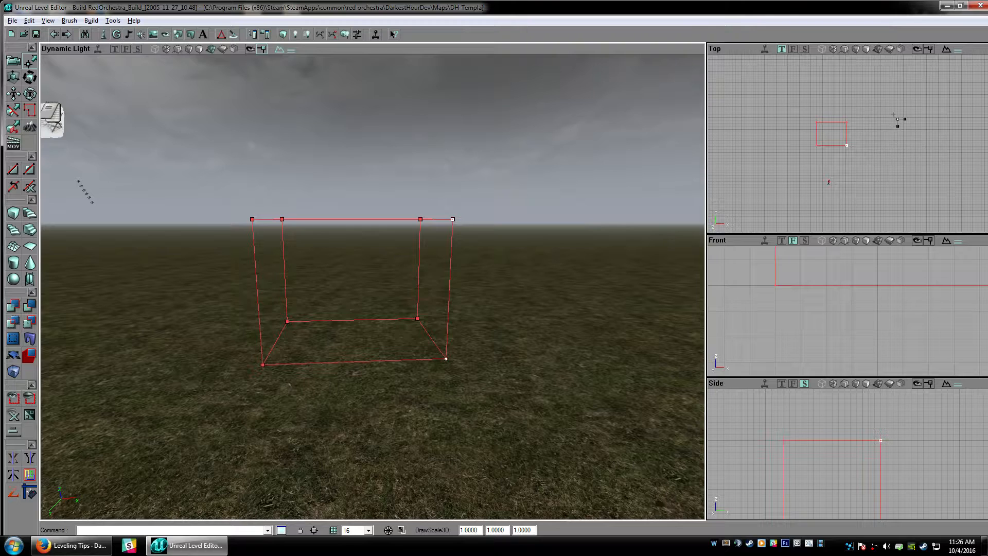
# Enlarge the cube in the Top view by moving its right-side vertices outward and its upper-edge vertices upward
pyautogui.scroll(3, 846, 139)
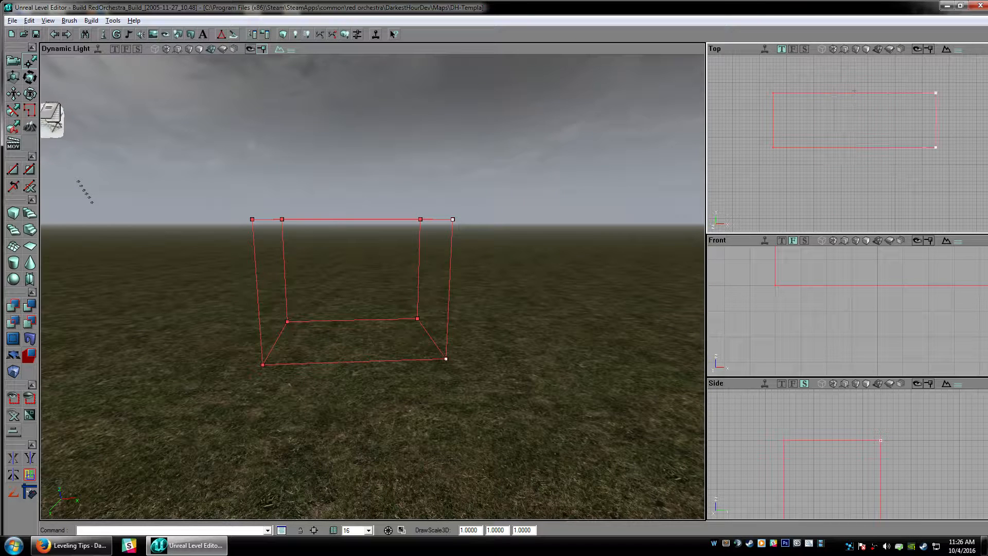
pyautogui.moveTo(746, 87)
pyautogui.keyDown('ctrl'); pyautogui.keyDown('alt'); pyautogui.mouseDown()
pyautogui.moveTo(962, 113)
pyautogui.moveTo(750, 69)
pyautogui.moveTo(751, 49)
pyautogui.mouseUp(); pyautogui.keyUp('alt'); pyautogui.keyUp('ctrl')
pyautogui.moveTo(500, 307)
pyautogui.mouseDown()
pyautogui.moveTo(500, 329)
pyautogui.moveTo(544, 327)
pyautogui.mouseUp()
# Select all of the cube's top-face vertices in the Side view and raise them to make the brush taller
pyautogui.moveTo(842, 435)
pyautogui.mouseDown()
pyautogui.moveTo(842, 463)
pyautogui.moveTo(837, 410)
pyautogui.moveTo(841, 457)
pyautogui.mouseUp()
pyautogui.scroll(-5, 842, 436)
pyautogui.scroll(2, 847, 454)
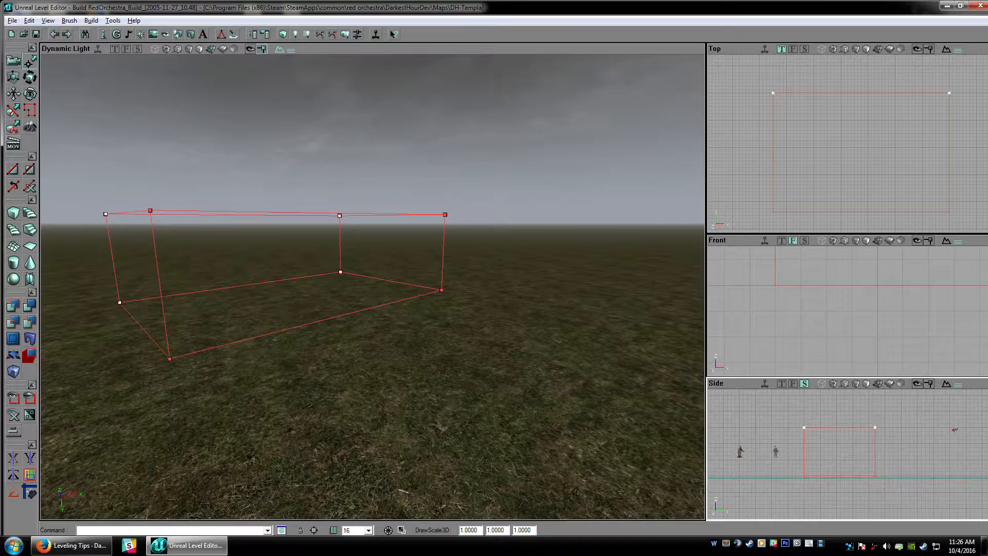
pyautogui.moveTo(617, 401)
pyautogui.mouseDown()
pyautogui.moveTo(614, 435)
pyautogui.moveTo(571, 447)
pyautogui.moveTo(577, 427)
pyautogui.mouseUp()
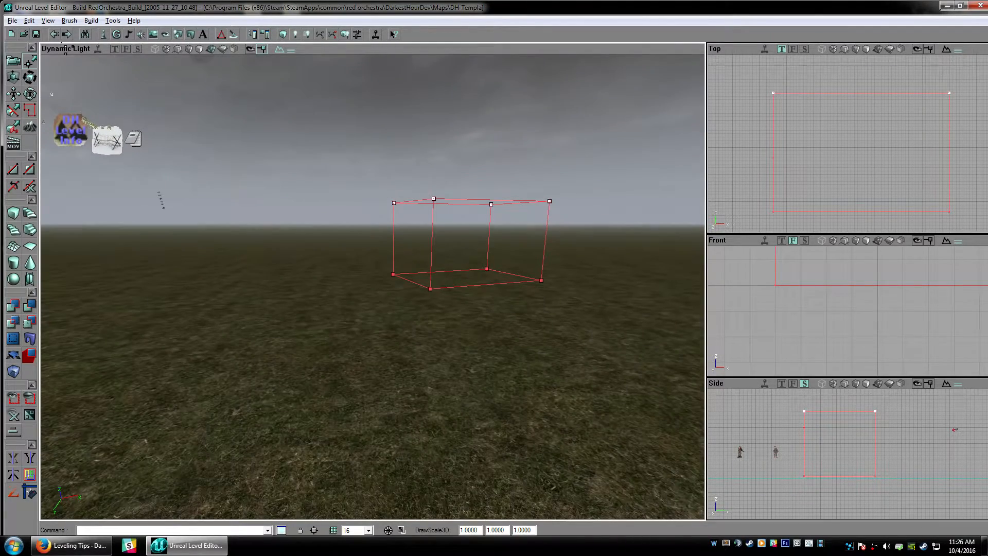
# Select the tank and the three soldier meshes in the Top view and move them beside the builder brush cube
pyautogui.click(10, 63)
pyautogui.moveTo(922, 144); pyautogui.dragTo(899, 134)
pyautogui.click(797, 196)
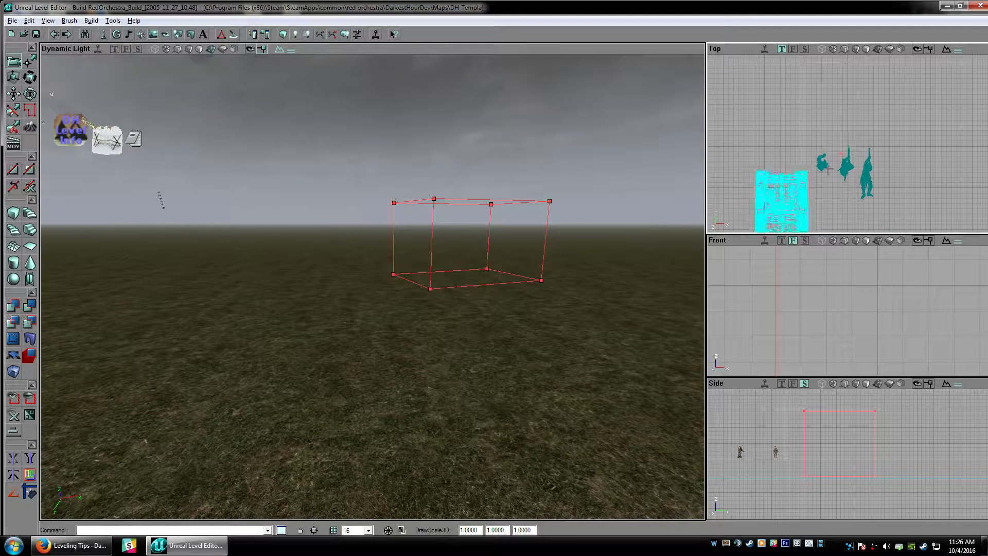
pyautogui.keyDown('ctrl'); pyautogui.click(867, 167); pyautogui.keyUp('ctrl')
pyautogui.moveTo(928, 187); pyautogui.dragTo(921, 134)
pyautogui.moveTo(823, 154)
pyautogui.mouseDown()
pyautogui.moveTo(851, 128)
pyautogui.moveTo(906, 159)
pyautogui.moveTo(847, 146)
pyautogui.moveTo(828, 155)
pyautogui.mouseUp()
pyautogui.keyDown('ctrl'); pyautogui.keyDown('shift'); pyautogui.moveTo(881, 191); pyautogui.dragTo(892, 183); pyautogui.keyUp('shift'); pyautogui.keyUp('ctrl')
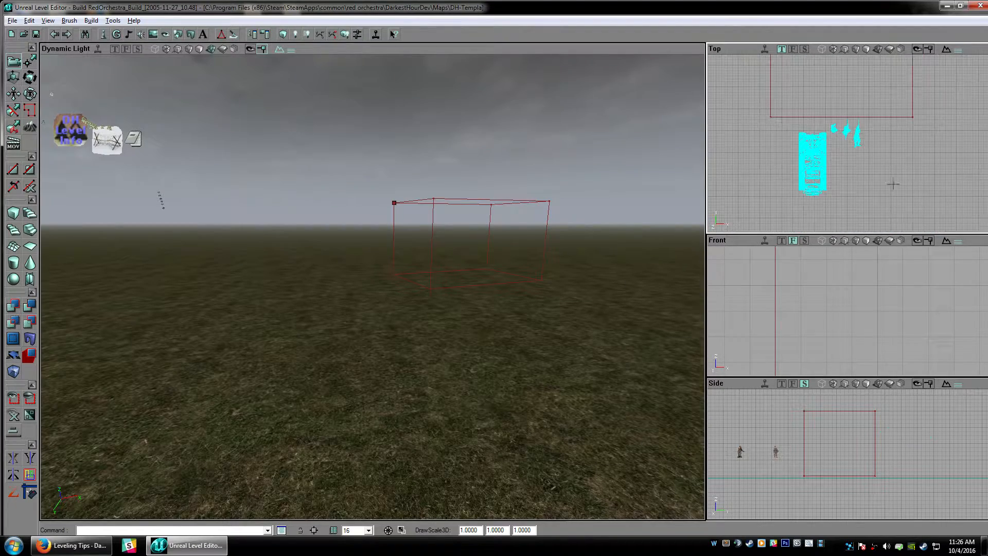
# Lower the selected tank and soldier meshes toward ground height next to the cube
pyautogui.moveTo(292, 133); pyautogui.dragTo(349, 92)
pyautogui.moveTo(292, 133); pyautogui.dragTo(267, 118, button='right')
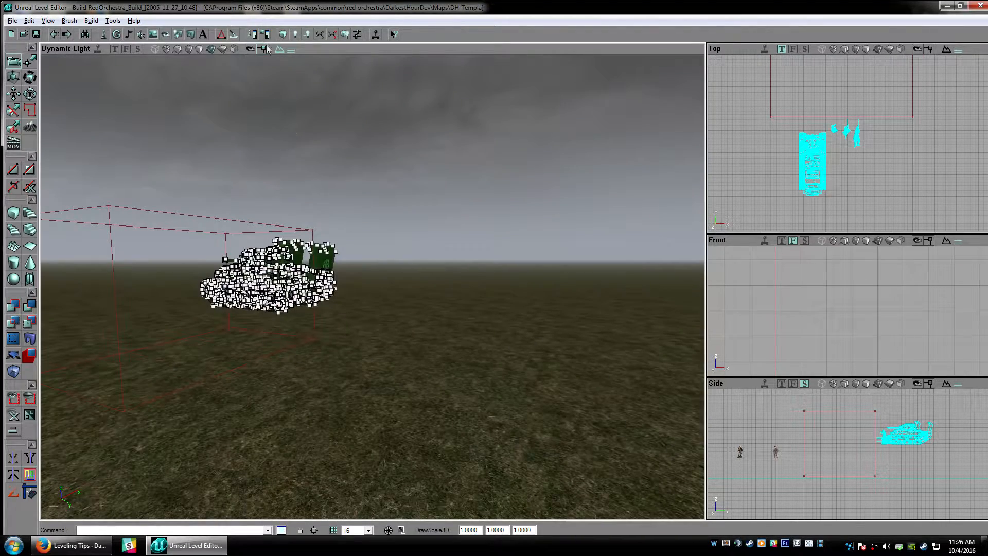
pyautogui.moveTo(264, 57); pyautogui.dragTo(293, 21)
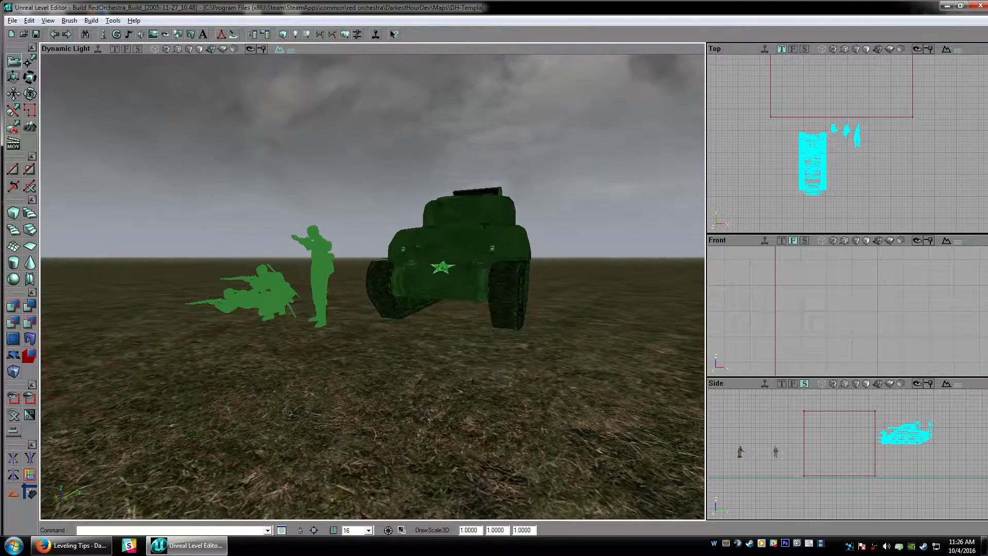
pyautogui.moveTo(293, 205)
pyautogui.mouseDown()
pyautogui.moveTo(309, 205)
pyautogui.moveTo(324, 226)
pyautogui.moveTo(282, 216)
pyautogui.moveTo(283, 258)
pyautogui.mouseUp()
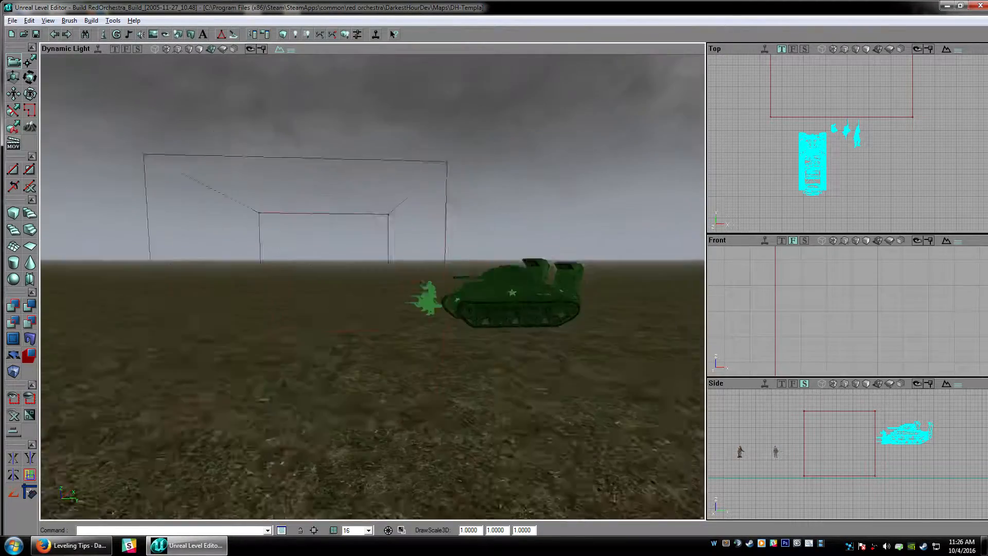
pyautogui.moveTo(283, 257); pyautogui.dragTo(257, 288, button='right')
pyautogui.moveTo(257, 288)
pyautogui.mouseDown()
pyautogui.moveTo(298, 288)
pyautogui.moveTo(296, 242)
pyautogui.moveTo(268, 278)
pyautogui.moveTo(258, 334)
pyautogui.mouseUp()
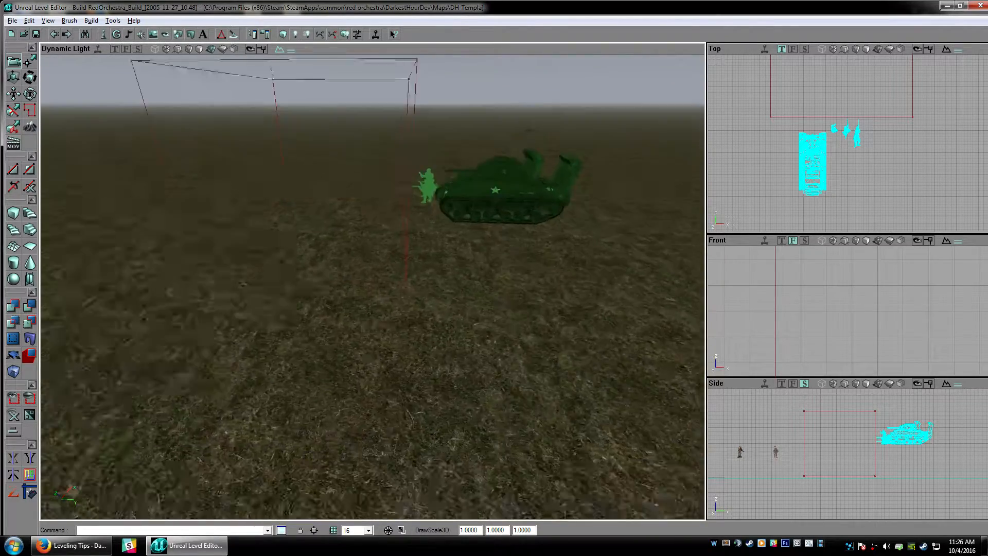
pyautogui.moveTo(343, 288); pyautogui.dragTo(342, 251, button='right')
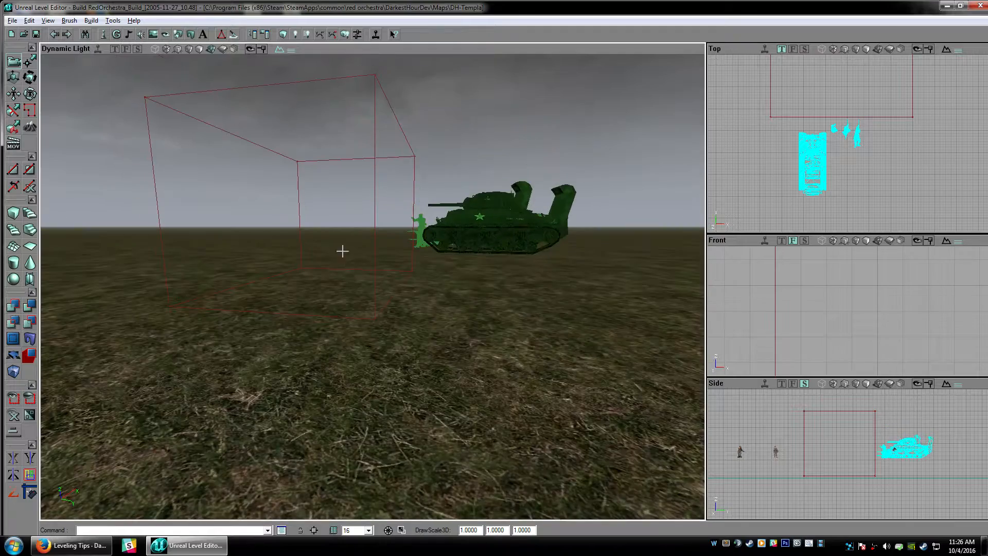
# Add the builder brush to the level as a solid cube and compare its size with the tank and soldiers
pyautogui.moveTo(367, 310); pyautogui.dragTo(355, 258)
pyautogui.moveTo(329, 88); pyautogui.dragTo(322, 122)
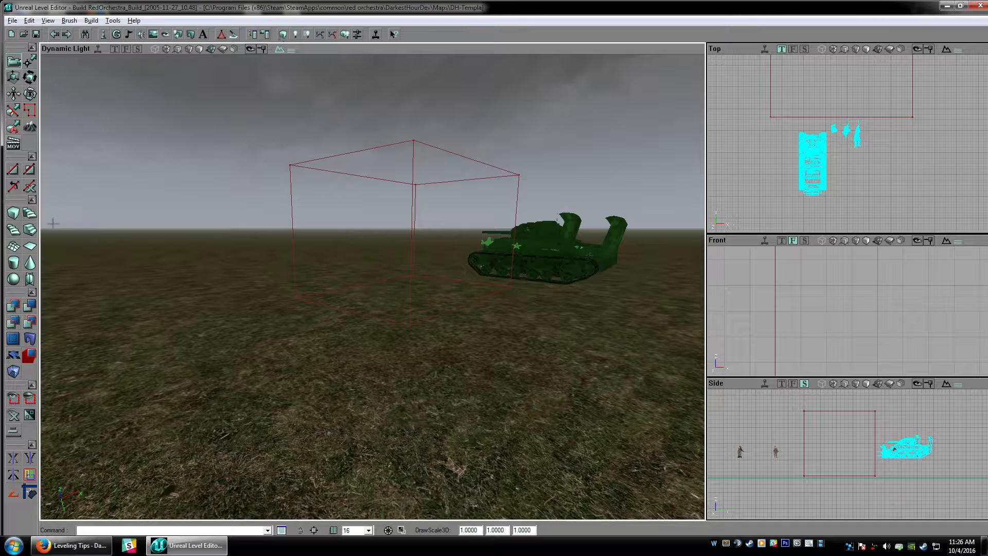
pyautogui.click(16, 308)
pyautogui.moveTo(309, 335); pyautogui.dragTo(309, 308)
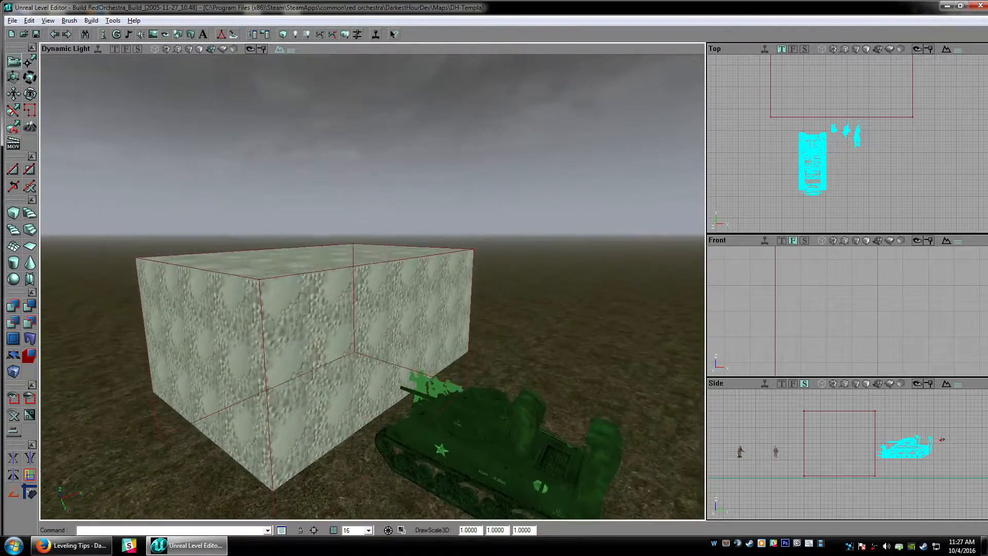
pyautogui.moveTo(308, 309); pyautogui.dragTo(296, 324, button='right')
pyautogui.moveTo(296, 324)
pyautogui.mouseDown()
pyautogui.moveTo(296, 336)
pyautogui.moveTo(301, 329)
pyautogui.mouseUp()
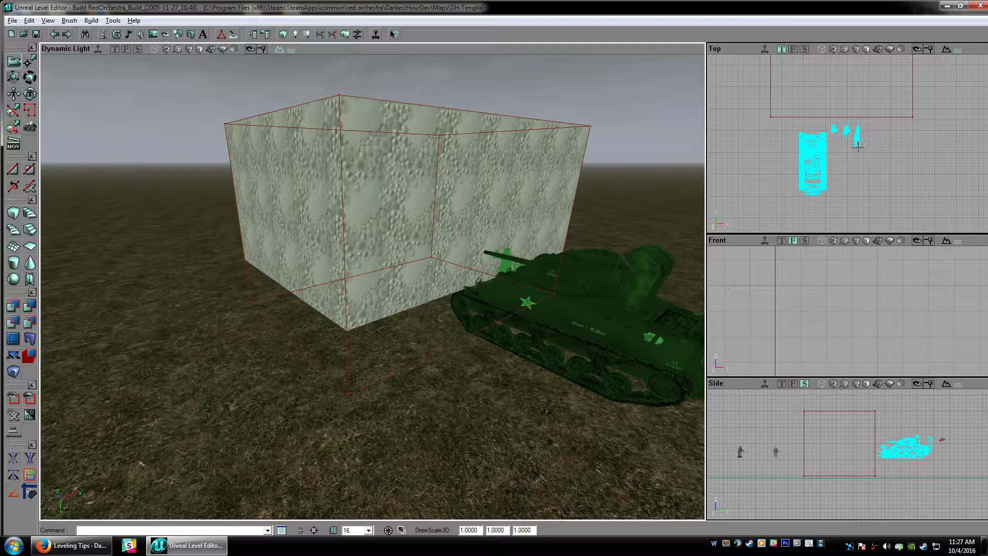
# Select the builder brush in the Top view and move it off the added cube's outline
pyautogui.click(791, 118)
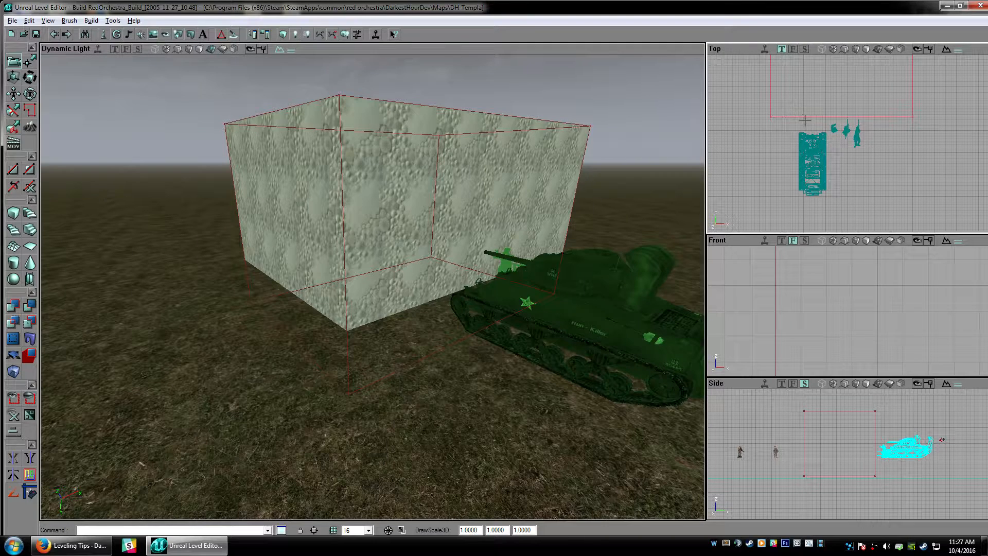
pyautogui.moveTo(804, 120); pyautogui.dragTo(831, 148)
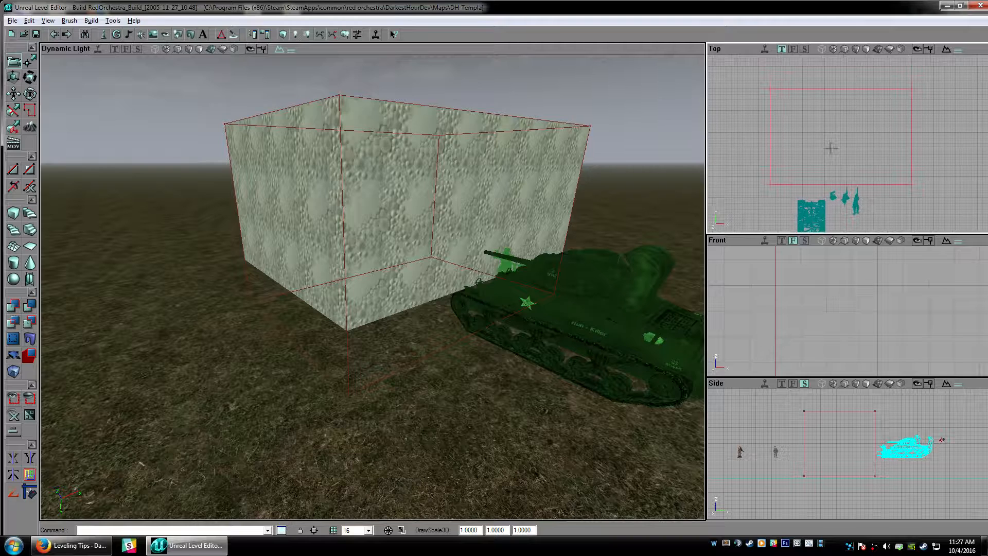
pyautogui.moveTo(804, 184)
pyautogui.keyDown('ctrl'); pyautogui.mouseDown()
pyautogui.moveTo(811, 164)
pyautogui.moveTo(801, 160)
pyautogui.moveTo(797, 180)
pyautogui.moveTo(781, 163)
pyautogui.moveTo(793, 113)
pyautogui.mouseUp(); pyautogui.keyUp('ctrl')
# Duplicate the added cube brush and move the copy into empty space away from the tank in the Top view
pyautogui.click(785, 190)
pyautogui.hotkey('ctrl', 'w')
pyautogui.scroll(-8, 823, 134)
pyautogui.keyDown('ctrl'); pyautogui.moveTo(793, 114); pyautogui.dragTo(840, 139); pyautogui.keyUp('ctrl')
# Shrink the duplicated cube into a narrow pillar by moving its vertices inward in the Top view with vertex editing
pyautogui.click(34, 59)
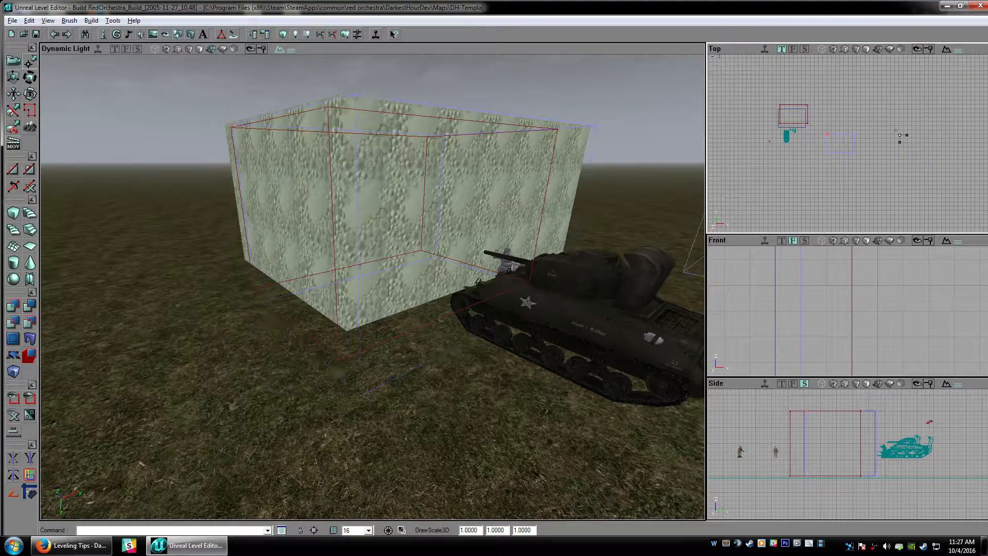
pyautogui.keyDown('ctrl'); pyautogui.keyDown('alt'); pyautogui.moveTo(832, 97); pyautogui.dragTo(872, 164); pyautogui.keyUp('alt'); pyautogui.keyUp('ctrl')
pyautogui.scroll(6, 843, 139)
pyautogui.moveTo(884, 79)
pyautogui.keyDown('ctrl'); pyautogui.mouseDown()
pyautogui.moveTo(756, 77)
pyautogui.moveTo(814, 89)
pyautogui.mouseUp(); pyautogui.keyUp('ctrl')
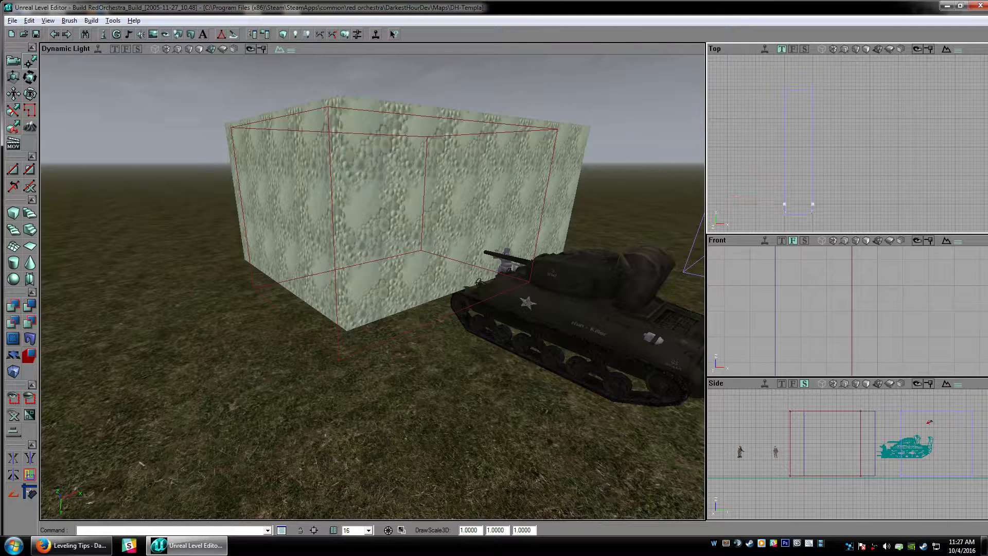
pyautogui.moveTo(791, 167); pyautogui.dragTo(814, 201)
pyautogui.click(791, 167)
pyautogui.scroll(-5, 844, 144)
pyautogui.moveTo(790, 168); pyautogui.dragTo(888, 189)
# Select the builder brush and move its corner vertices toward the added cube's outline in the Top view
pyautogui.scroll(5, 790, 168)
pyautogui.click(789, 160)
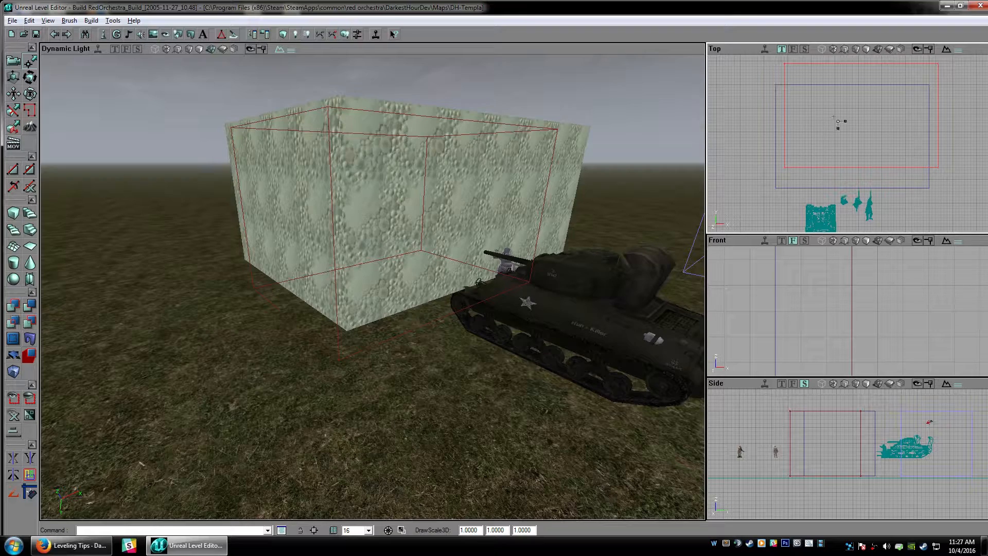
pyautogui.moveTo(538, 289)
pyautogui.mouseDown()
pyautogui.moveTo(551, 319)
pyautogui.moveTo(574, 309)
pyautogui.moveTo(571, 371)
pyautogui.moveTo(494, 309)
pyautogui.moveTo(628, 329)
pyautogui.moveTo(576, 355)
pyautogui.moveTo(581, 326)
pyautogui.mouseUp()
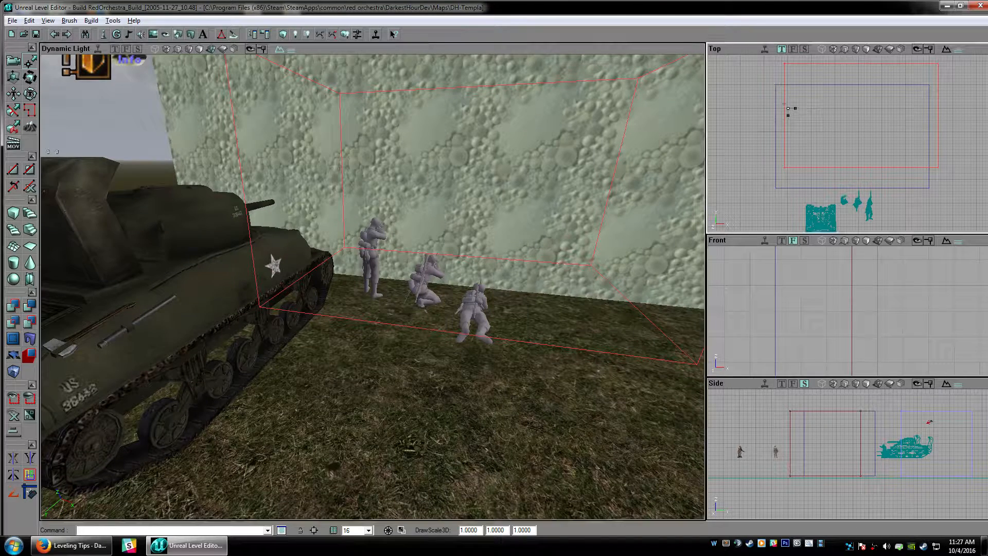
pyautogui.press('F4')
pyautogui.click(884, 254)
pyautogui.click(815, 66)
pyautogui.click(818, 67)
pyautogui.moveTo(780, 63)
pyautogui.keyDown('ctrl'); pyautogui.mouseDown()
pyautogui.moveTo(789, 61)
pyautogui.moveTo(784, 94)
pyautogui.moveTo(773, 96)
pyautogui.moveTo(846, 178)
pyautogui.moveTo(824, 136)
pyautogui.mouseUp(); pyautogui.keyUp('ctrl')
pyautogui.scroll(3, 846, 178)
pyautogui.scroll(3, 824, 136)
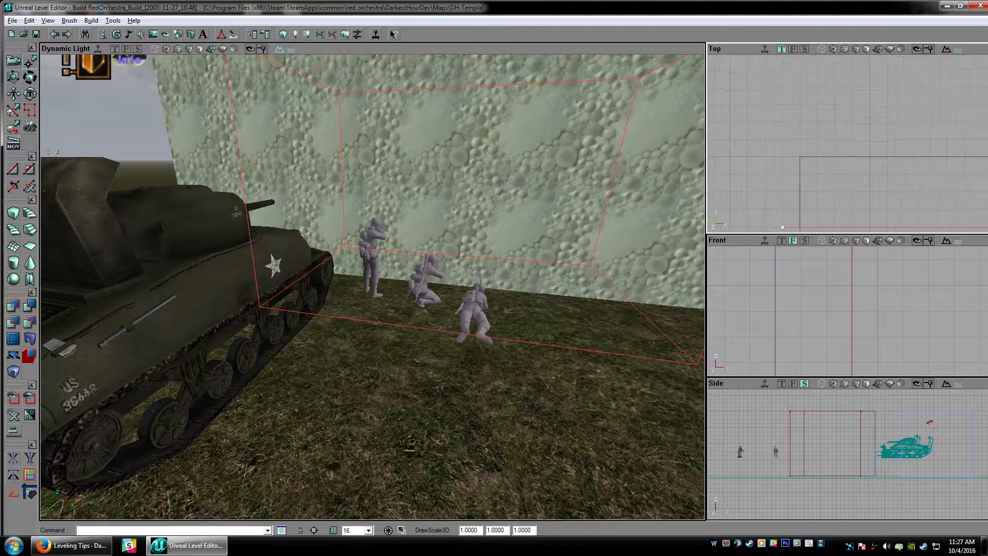
pyautogui.keyDown('ctrl'); pyautogui.moveTo(775, 226); pyautogui.dragTo(808, 173); pyautogui.keyUp('ctrl')
# Adjust the builder brush's remaining side vertices in the Top view so its outline sits slightly inside the added cube, leaving thin walls
pyautogui.scroll(-6, 823, 149)
pyautogui.moveTo(865, 91); pyautogui.dragTo(816, 85)
pyautogui.scroll(4, 815, 84)
pyautogui.scroll(-5, 852, 147)
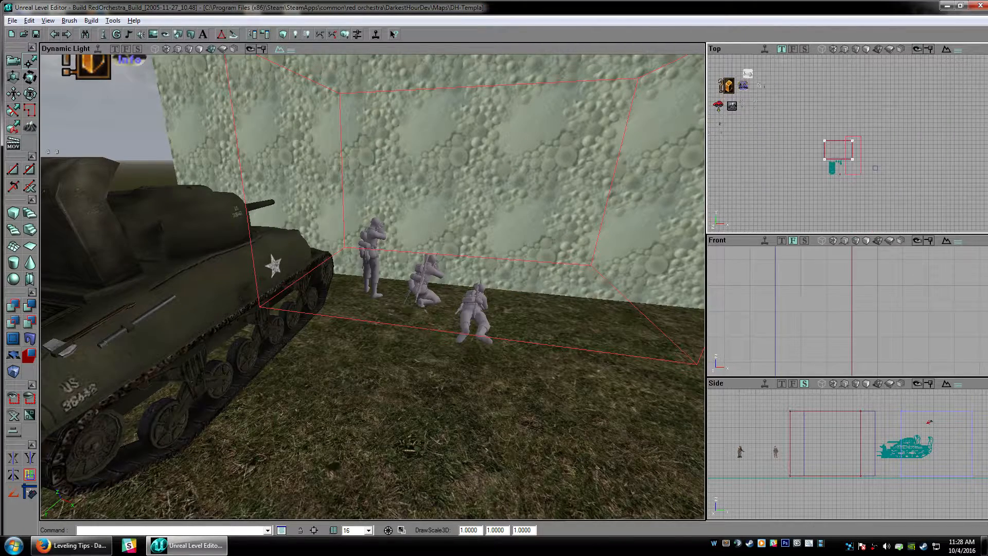
pyautogui.scroll(6, 851, 146)
pyautogui.scroll(-5, 850, 144)
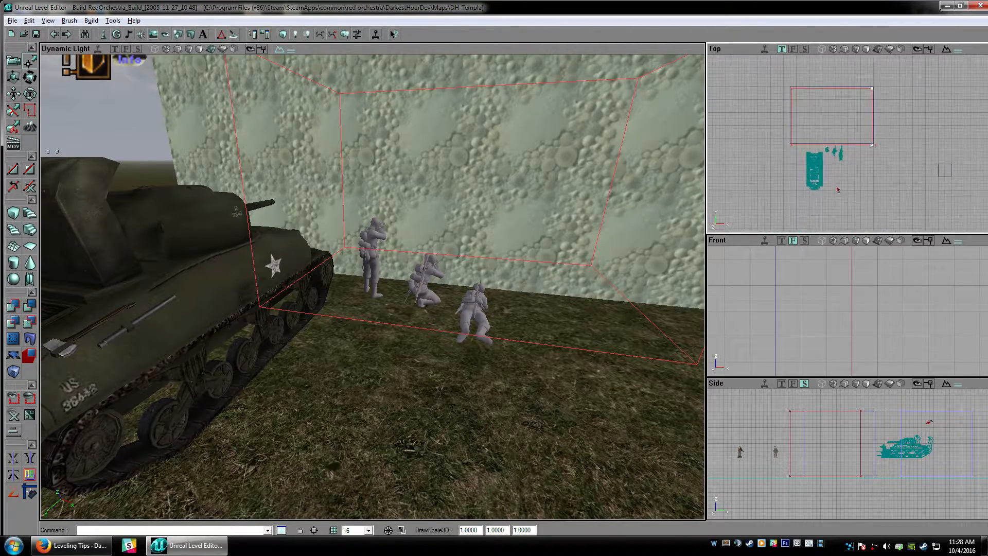
pyautogui.scroll(3, 850, 144)
pyautogui.scroll(3, 846, 144)
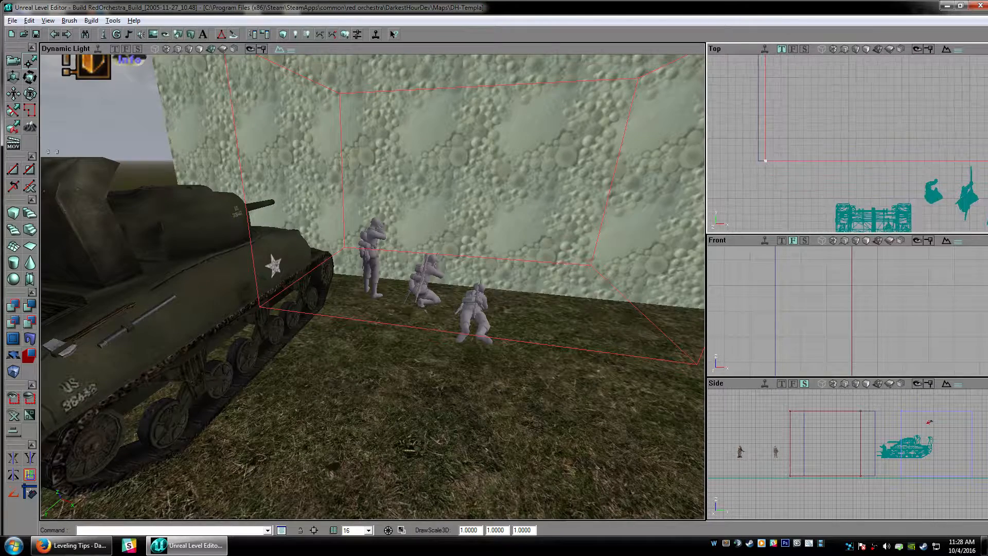
pyautogui.scroll(-6, 836, 309)
pyautogui.scroll(4, 836, 308)
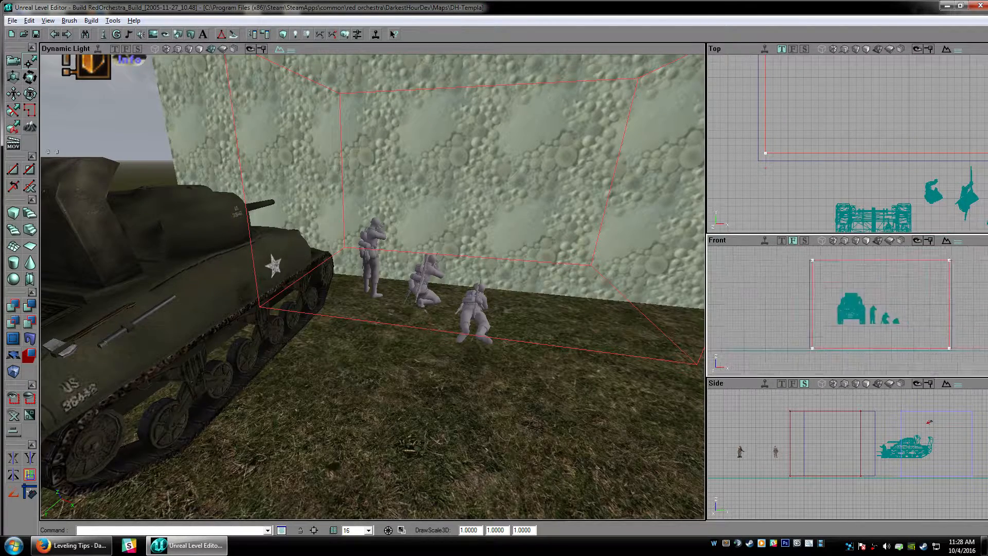
# Lower the builder brush's top vertices and raise its bottom vertices to the soldiers' foot level in the Front view
pyautogui.moveTo(744, 283)
pyautogui.keyDown('ctrl'); pyautogui.keyDown('alt'); pyautogui.mouseDown()
pyautogui.moveTo(911, 301)
pyautogui.moveTo(744, 298)
pyautogui.moveTo(744, 312)
pyautogui.mouseUp(); pyautogui.keyUp('alt'); pyautogui.keyUp('ctrl')
pyautogui.moveTo(800, 346)
pyautogui.mouseDown()
pyautogui.moveTo(791, 307)
pyautogui.moveTo(909, 342)
pyautogui.mouseUp()
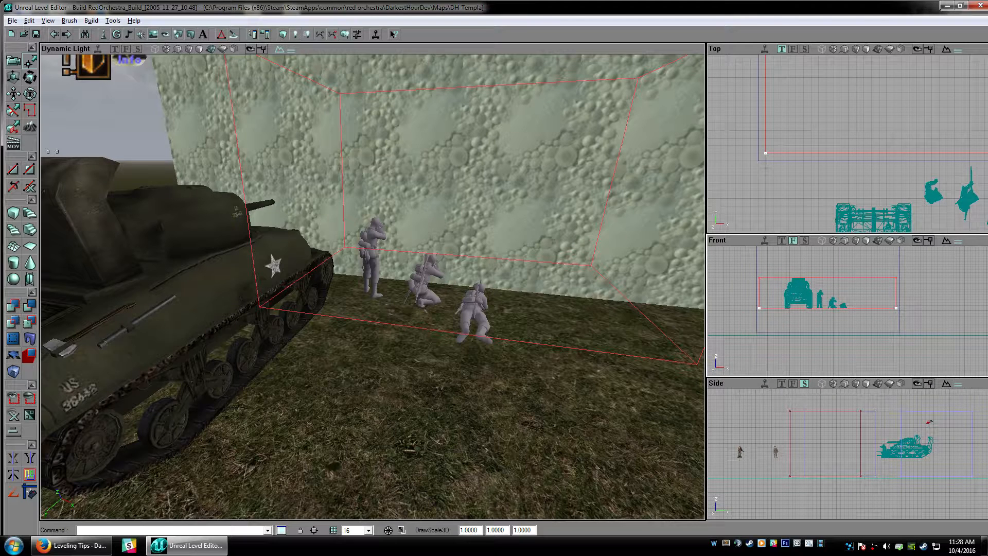
pyautogui.scroll(5, 895, 309)
pyautogui.moveTo(895, 309); pyautogui.dragTo(874, 329)
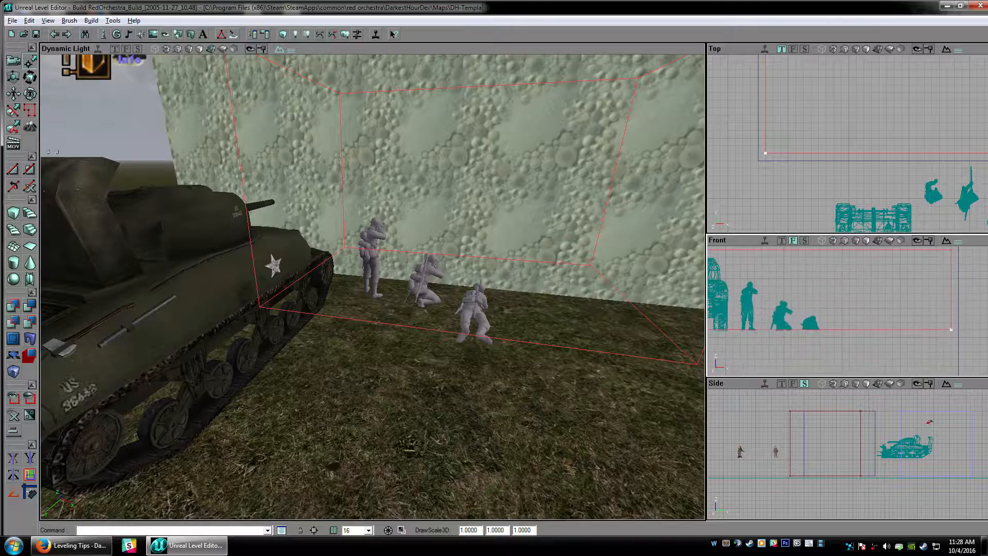
# Subtract the builder brush from the added cube and rebuild the level geometry
pyautogui.moveTo(637, 325); pyautogui.dragTo(690, 273)
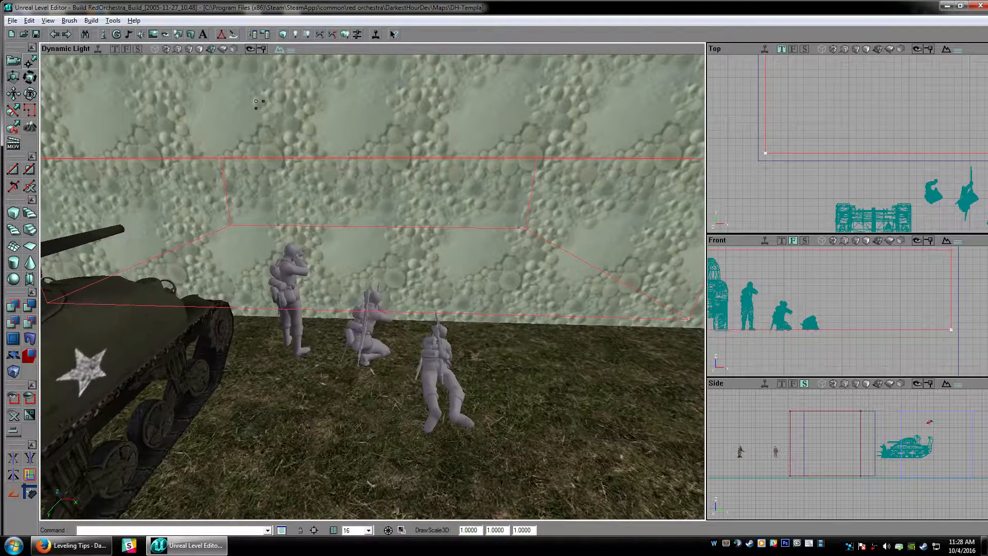
pyautogui.click(28, 307)
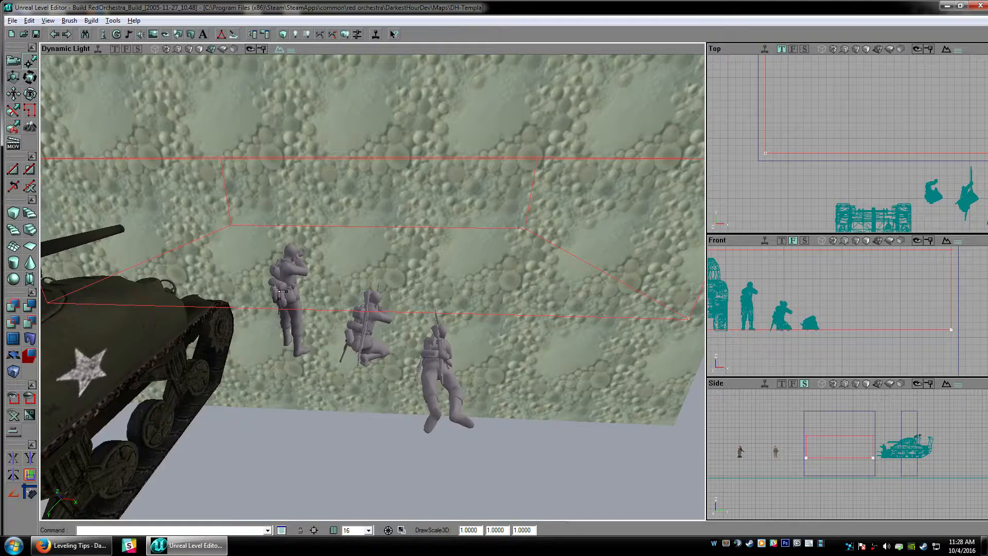
pyautogui.moveTo(274, 286); pyautogui.dragTo(257, 329)
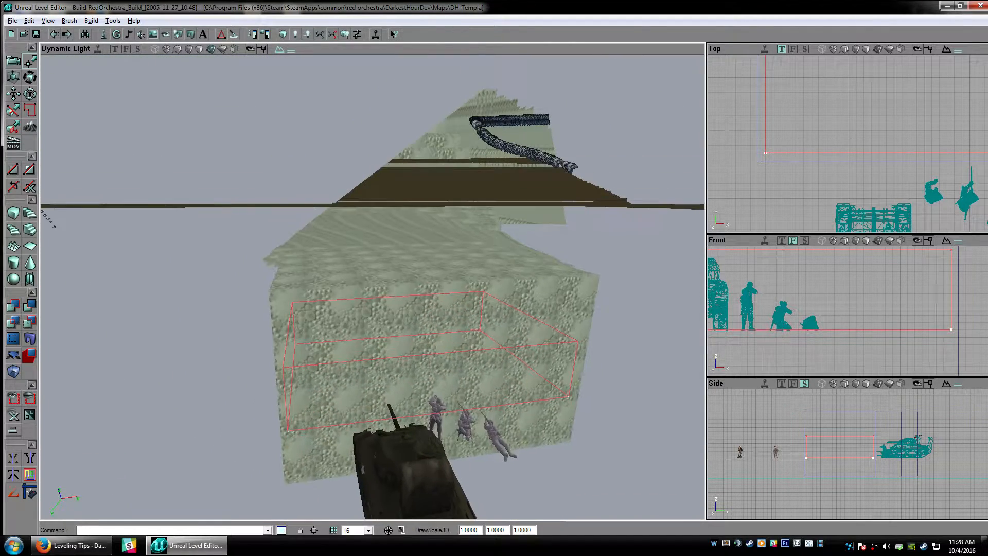
pyautogui.moveTo(257, 330); pyautogui.dragTo(267, 391, button='right')
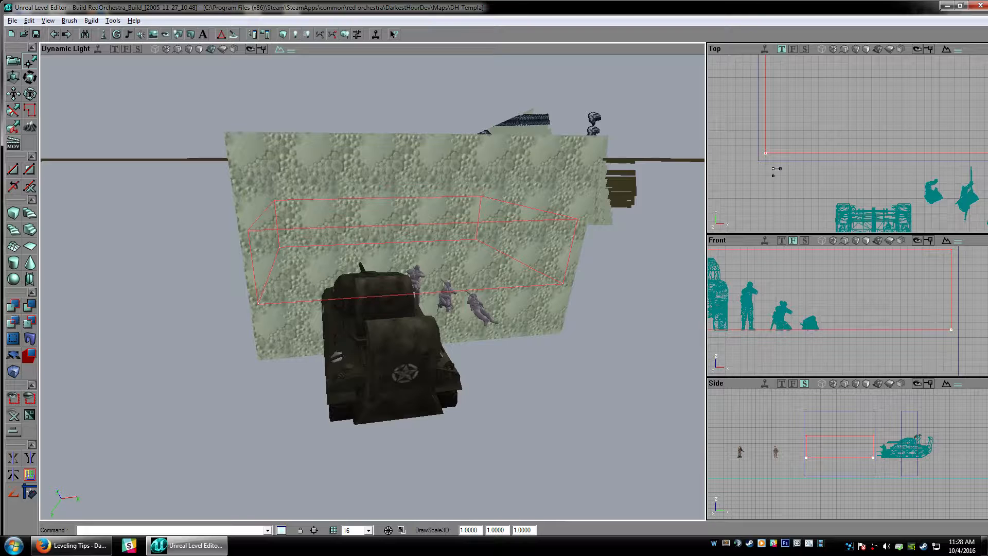
pyautogui.moveTo(394, 114); pyautogui.dragTo(321, 100)
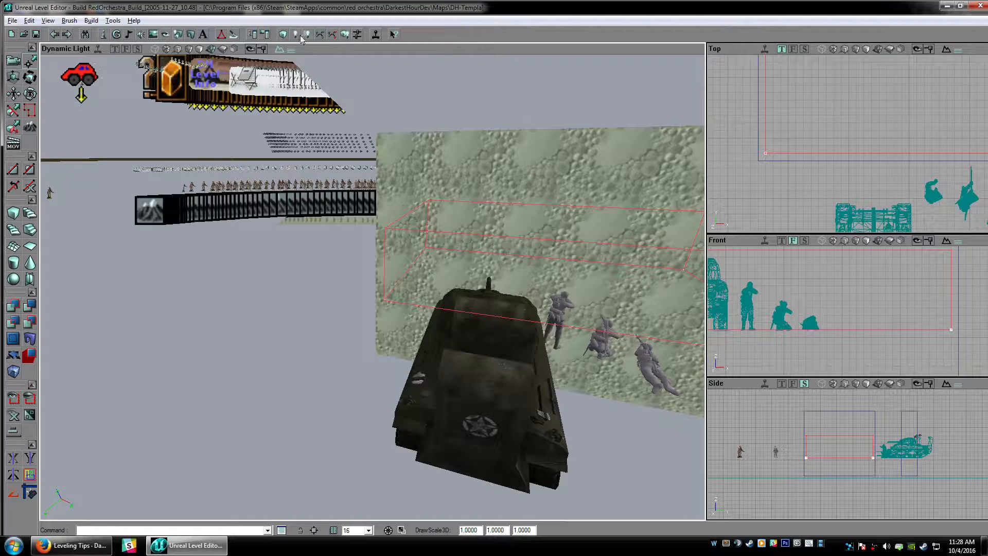
pyautogui.click(282, 39)
pyautogui.moveTo(338, 208); pyautogui.dragTo(71, 45)
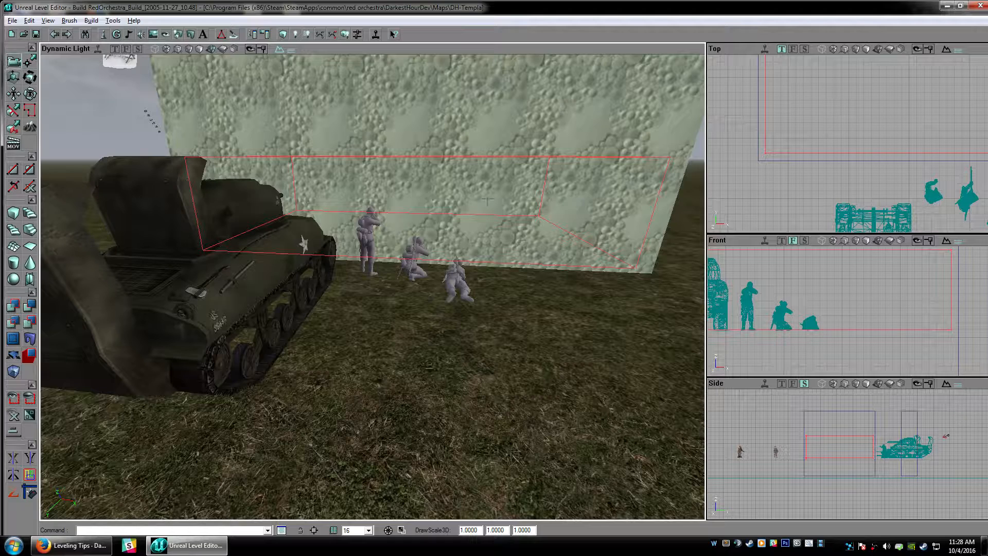
# Duplicate the subtractive brush and move the copy directly above the original in the Front view
pyautogui.scroll(2, 904, 289)
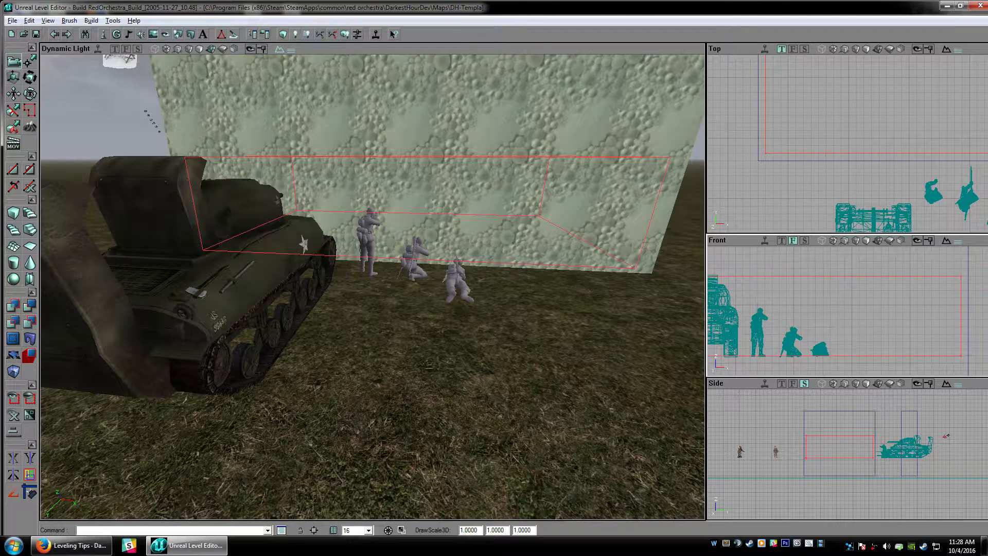
pyautogui.scroll(-2, 819, 171)
pyautogui.scroll(1, 819, 171)
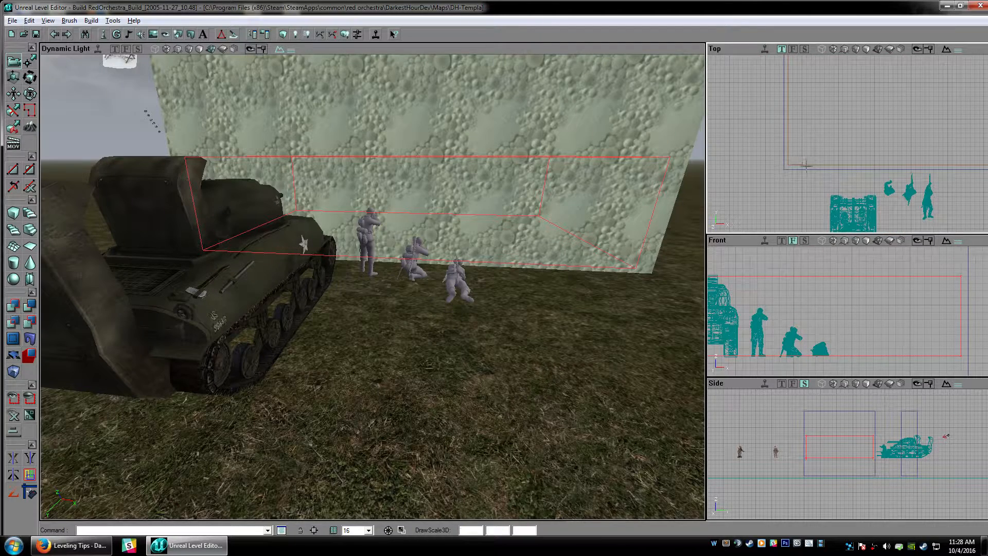
pyautogui.click(800, 164)
pyautogui.scroll(-4, 838, 252)
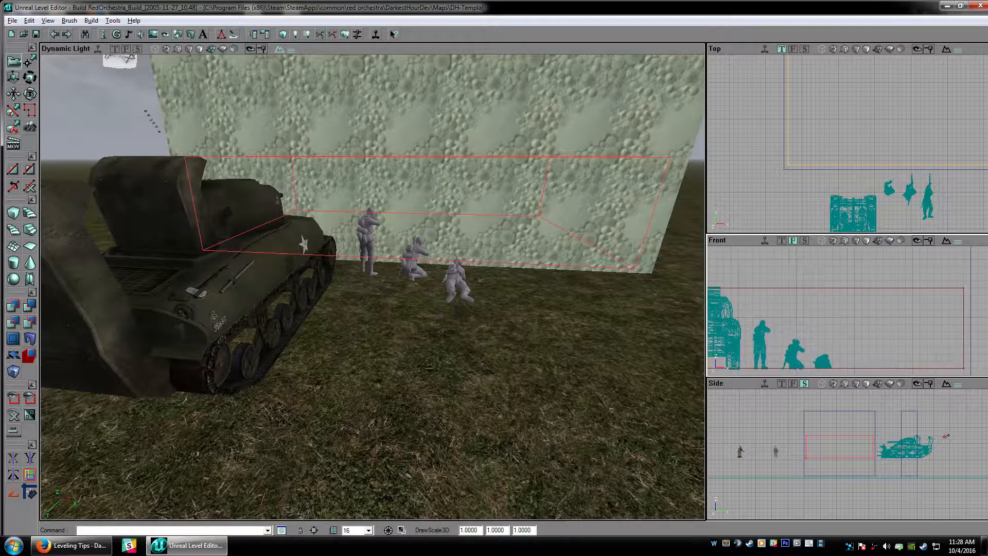
pyautogui.hotkey('ctrl', 'w')
pyautogui.keyDown('ctrl'); pyautogui.moveTo(880, 331); pyautogui.dragTo(877, 294); pyautogui.keyUp('ctrl')
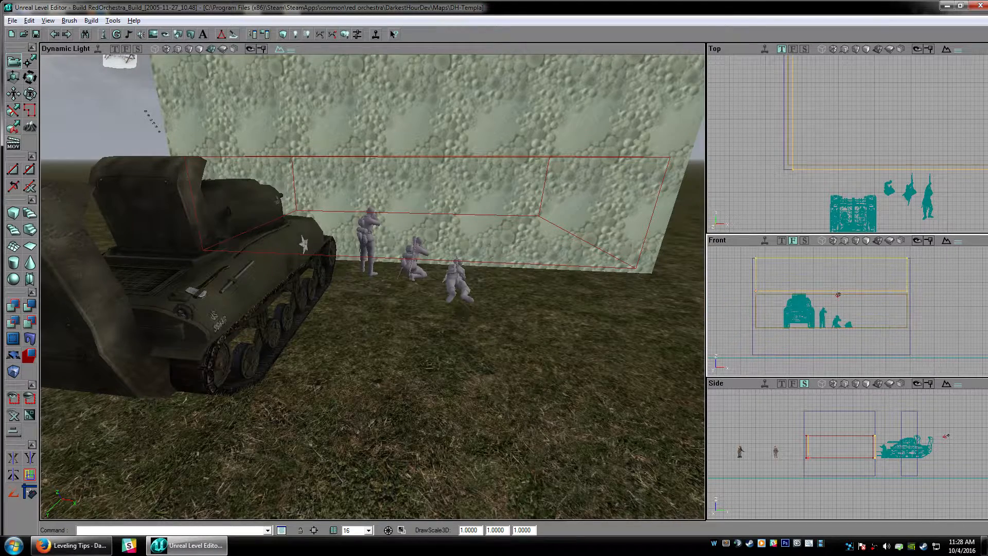
pyautogui.scroll(2, 878, 320)
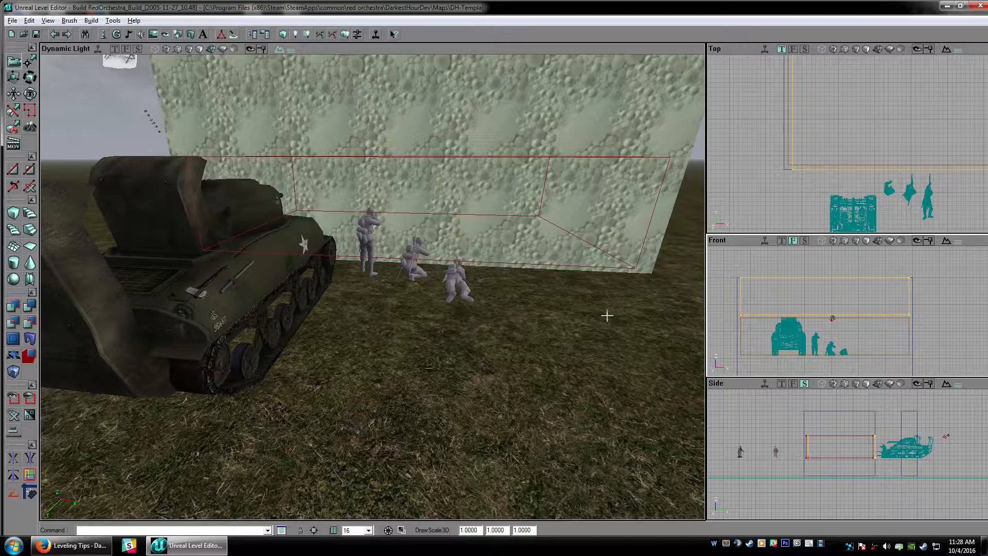
pyautogui.moveTo(514, 288)
pyautogui.mouseDown()
pyautogui.moveTo(514, 329)
pyautogui.moveTo(513, 288)
pyautogui.mouseUp()
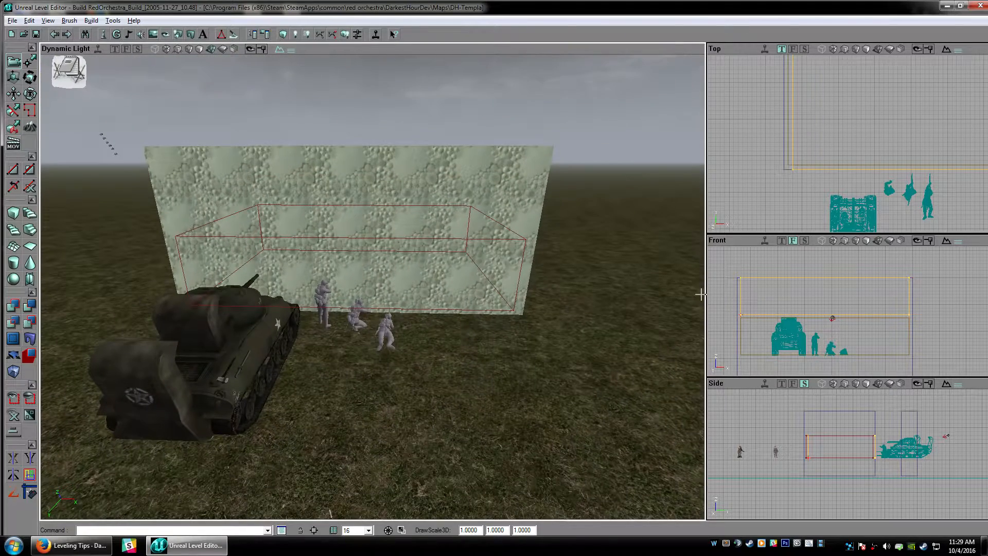
# Raise the added cube's top vertices slightly above the upper subtractive brush in the Front view and rebuild the level geometry
pyautogui.click(739, 287)
pyautogui.click(736, 286)
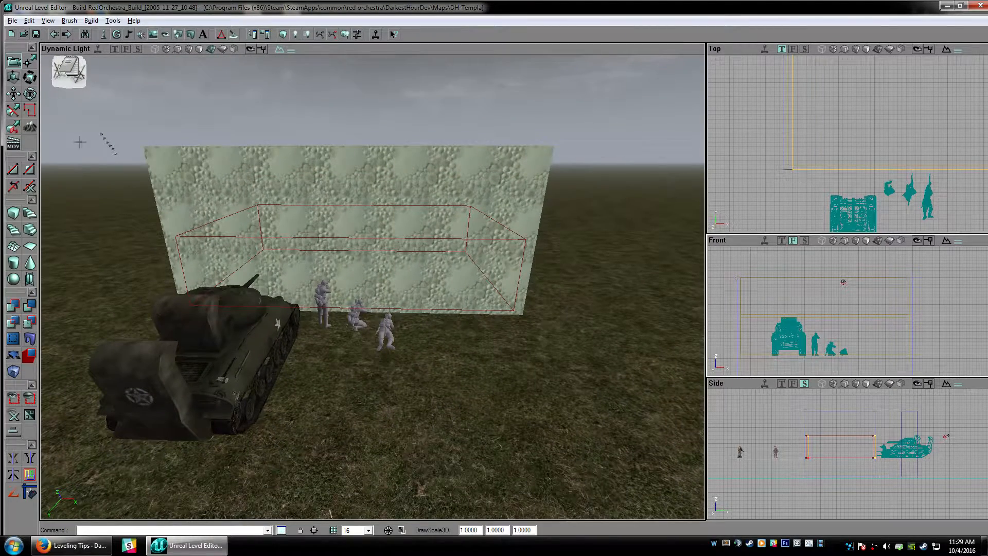
pyautogui.click(33, 63)
pyautogui.keyDown('ctrl'); pyautogui.keyDown('alt'); pyautogui.moveTo(721, 269); pyautogui.dragTo(939, 290); pyautogui.keyUp('alt'); pyautogui.keyUp('ctrl')
pyautogui.moveTo(938, 290); pyautogui.dragTo(968, 321)
pyautogui.scroll(2, 967, 321)
pyautogui.scroll(1, 848, 310)
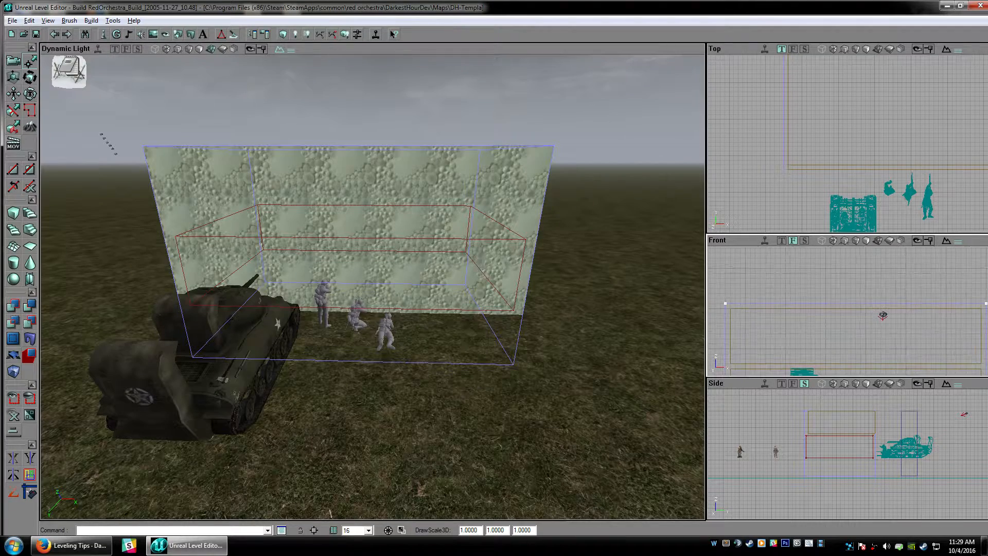
pyautogui.click(592, 201)
pyautogui.moveTo(592, 201); pyautogui.dragTo(597, 157)
pyautogui.click(285, 35)
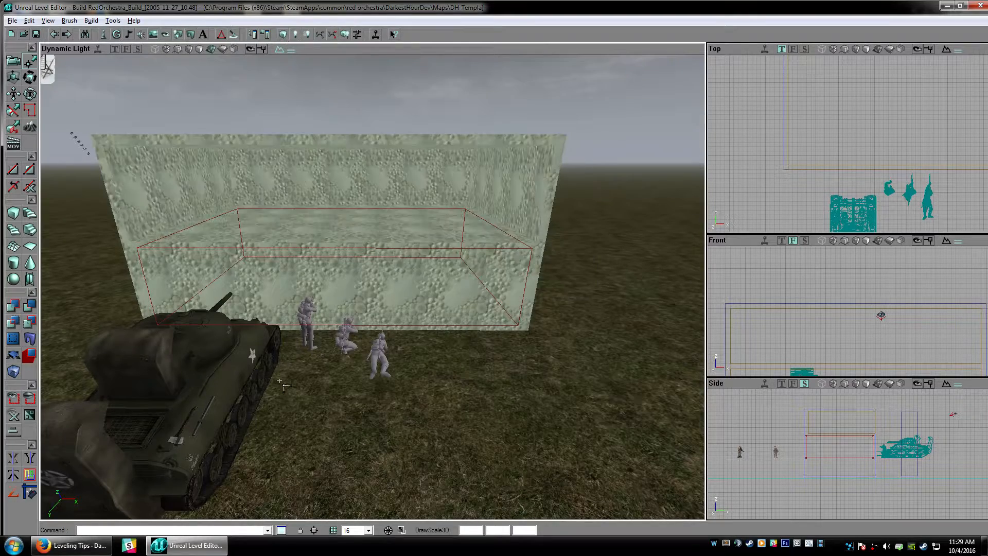
# Shift the upper subtractive brush back inside the cube's front wall, aligned with the lower one, and rebuild the geometry
pyautogui.moveTo(292, 134); pyautogui.dragTo(288, 112)
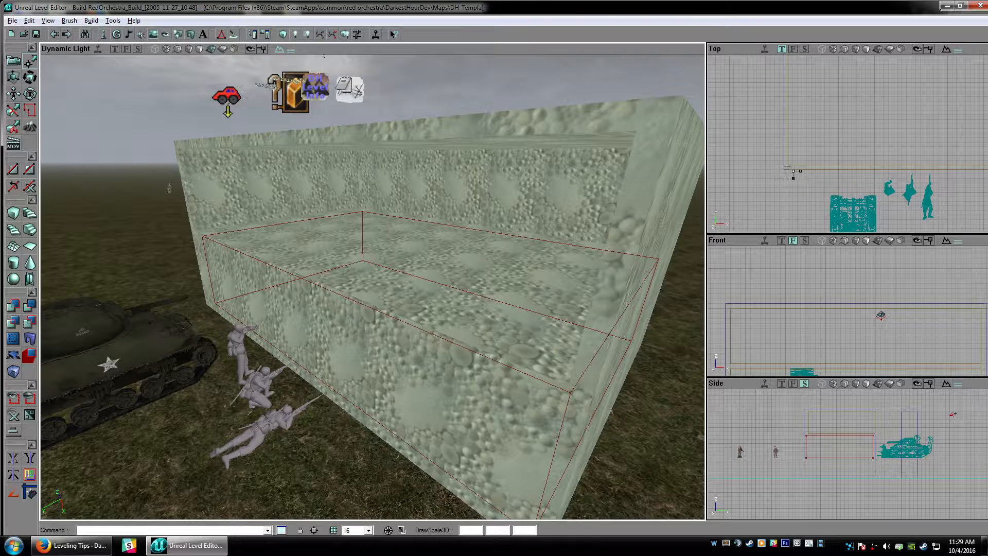
pyautogui.click(787, 168)
pyautogui.click(14, 61)
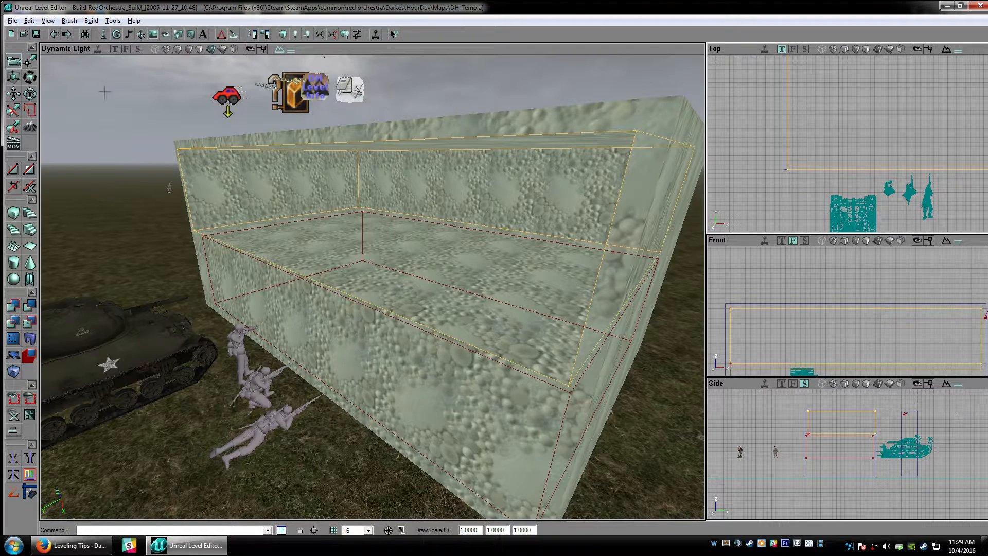
pyautogui.keyDown('ctrl'); pyautogui.moveTo(915, 183); pyautogui.dragTo(916, 180); pyautogui.keyUp('ctrl')
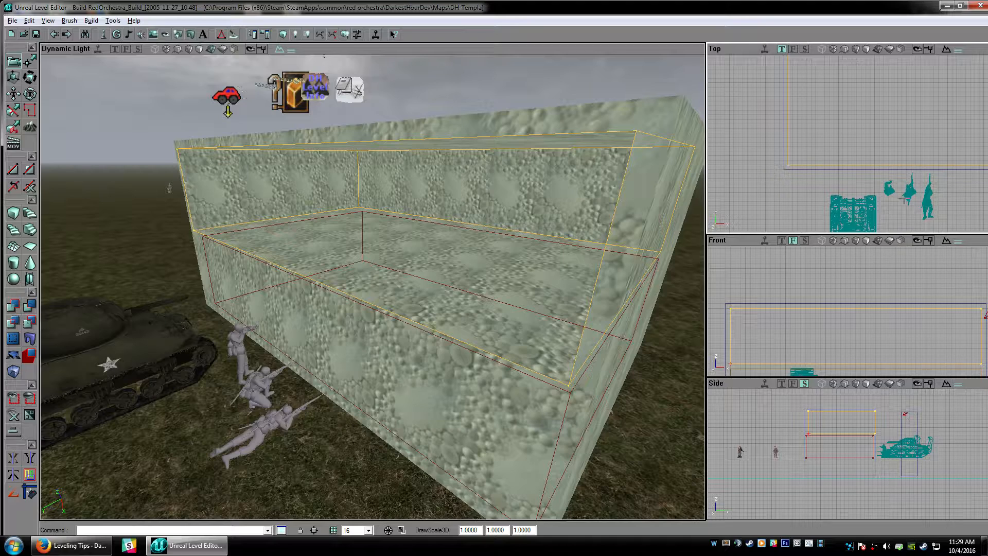
pyautogui.moveTo(815, 315)
pyautogui.mouseDown()
pyautogui.moveTo(812, 295)
pyautogui.moveTo(811, 312)
pyautogui.mouseUp()
pyautogui.moveTo(844, 133); pyautogui.dragTo(821, 180)
pyautogui.moveTo(835, 114); pyautogui.dragTo(842, 96)
pyautogui.moveTo(459, 325); pyautogui.dragTo(462, 308)
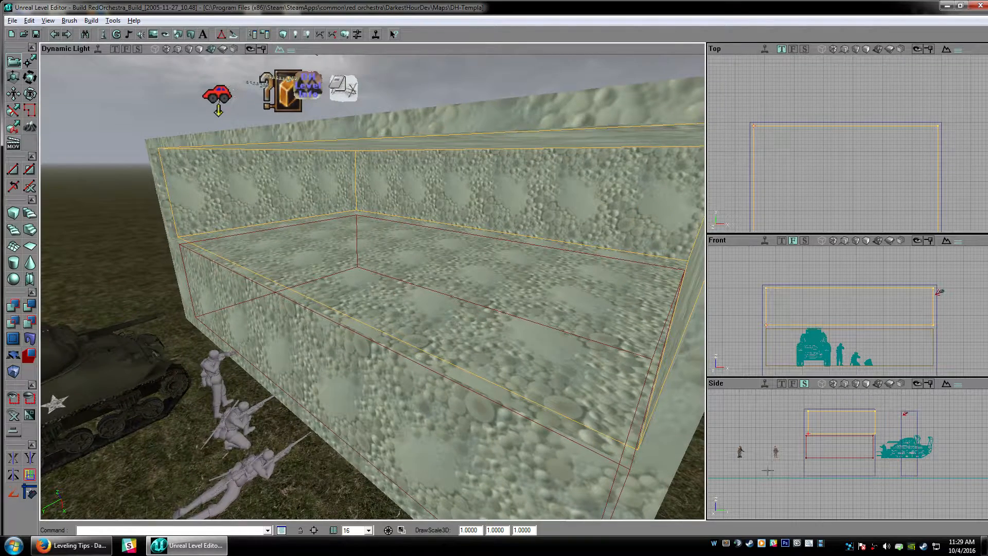
pyautogui.scroll(4, 811, 463)
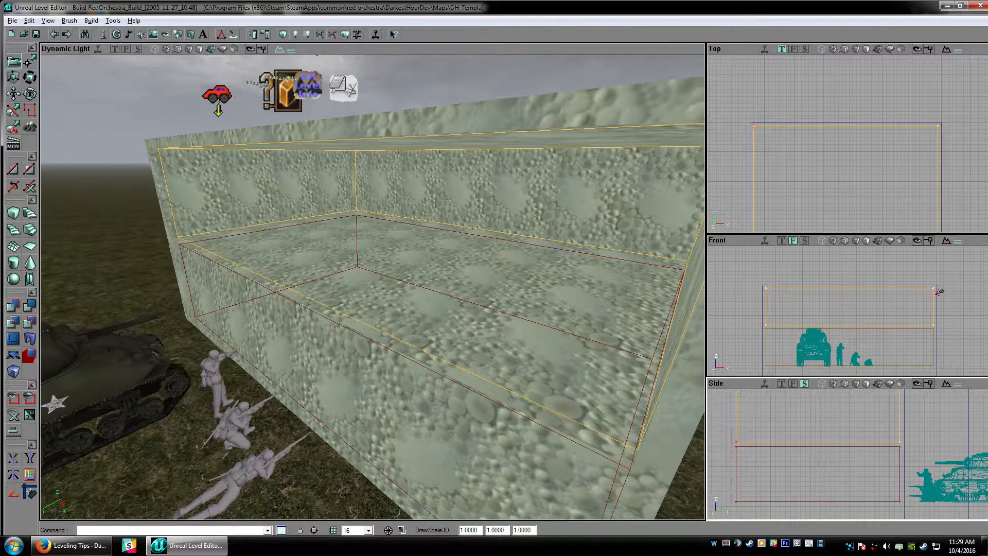
pyautogui.press('b')
pyautogui.moveTo(818, 463)
pyautogui.mouseDown()
pyautogui.moveTo(814, 451)
pyautogui.moveTo(818, 469)
pyautogui.mouseUp()
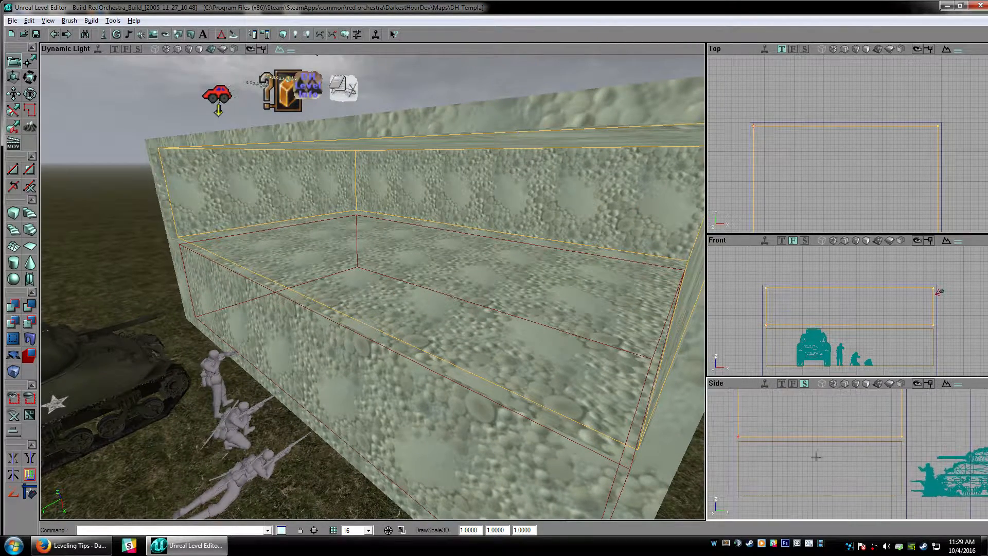
pyautogui.click(281, 34)
pyautogui.moveTo(314, 301)
pyautogui.mouseDown()
pyautogui.moveTo(314, 273)
pyautogui.moveTo(332, 289)
pyautogui.moveTo(332, 324)
pyautogui.mouseUp()
# Duplicate the lower subtractive brush and move the copy sideways in the Top view, overlapping the building's side
pyautogui.click(776, 172)
pyautogui.moveTo(592, 227)
pyautogui.mouseDown()
pyautogui.moveTo(592, 185)
pyautogui.moveTo(592, 267)
pyautogui.moveTo(637, 247)
pyautogui.moveTo(581, 232)
pyautogui.moveTo(566, 205)
pyautogui.moveTo(545, 303)
pyautogui.moveTo(565, 301)
pyautogui.moveTo(569, 144)
pyautogui.moveTo(463, 154)
pyautogui.moveTo(452, 77)
pyautogui.moveTo(330, 98)
pyautogui.mouseUp()
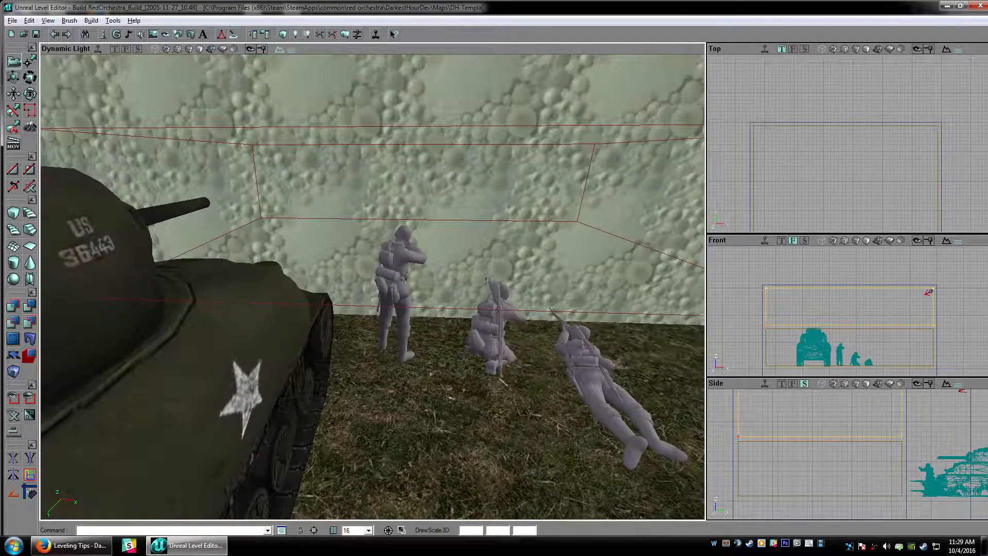
pyautogui.moveTo(863, 161); pyautogui.dragTo(813, 58)
pyautogui.scroll(-4, 863, 161)
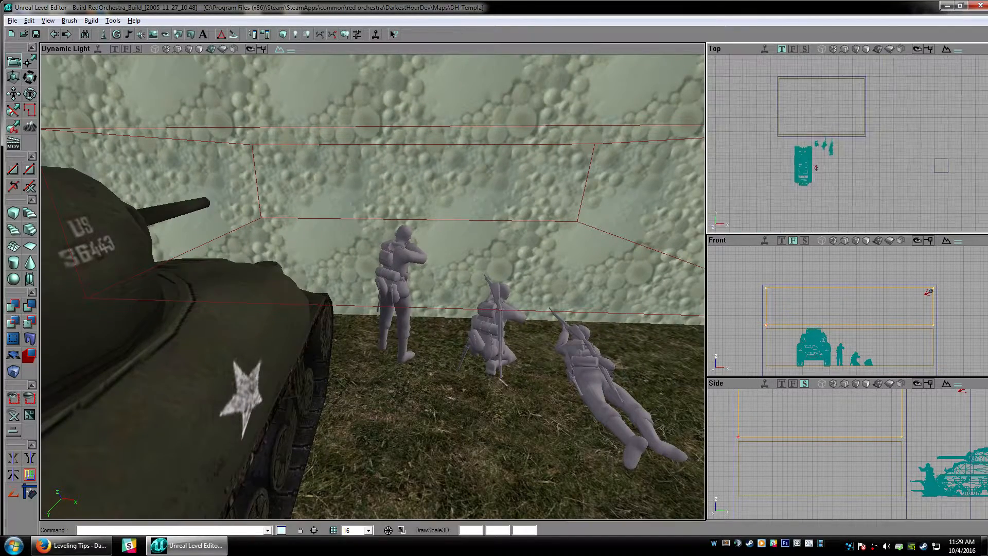
pyautogui.moveTo(847, 177); pyautogui.dragTo(876, 195)
pyautogui.scroll(5, 847, 177)
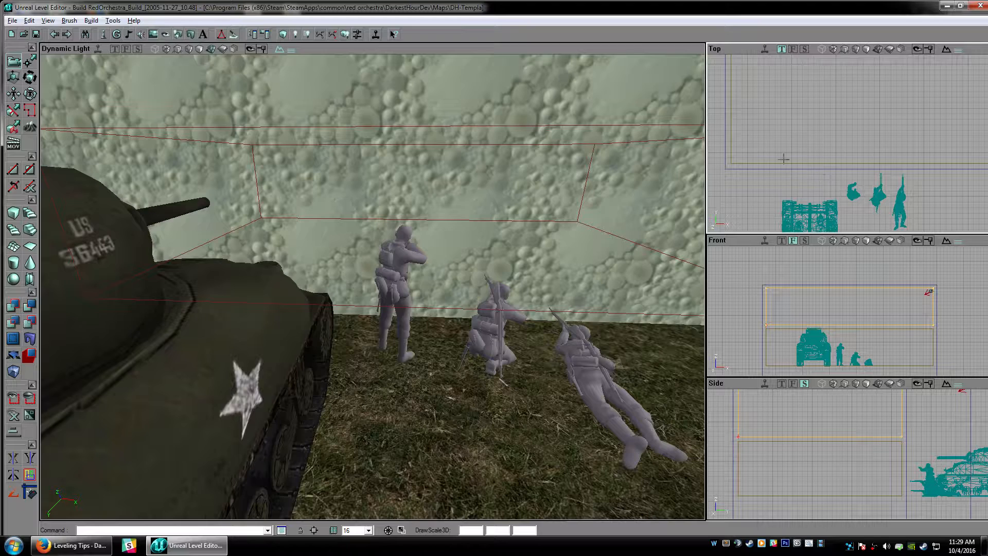
pyautogui.click(775, 328)
pyautogui.scroll(-2, 849, 80)
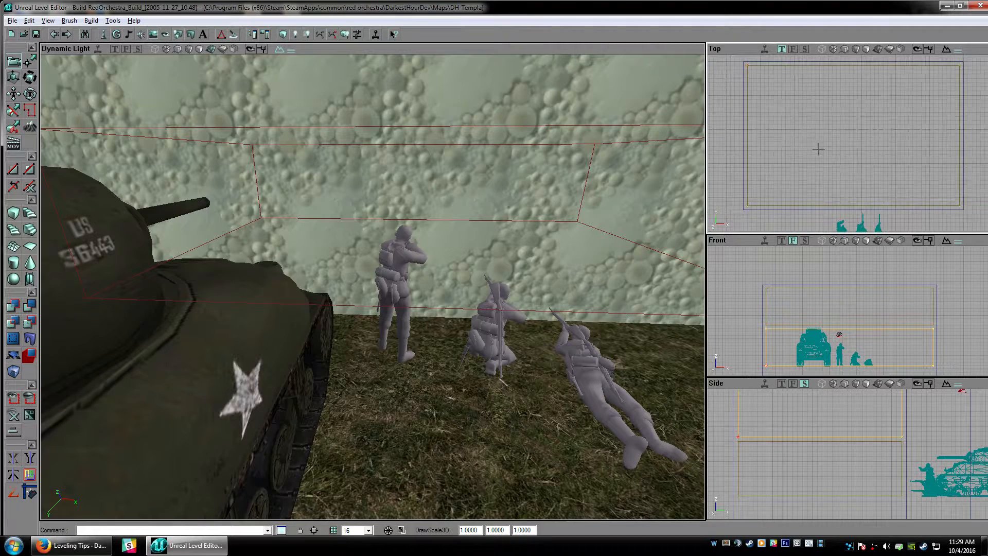
pyautogui.keyDown('ctrl'); pyautogui.moveTo(818, 148); pyautogui.dragTo(916, 152); pyautogui.keyUp('ctrl')
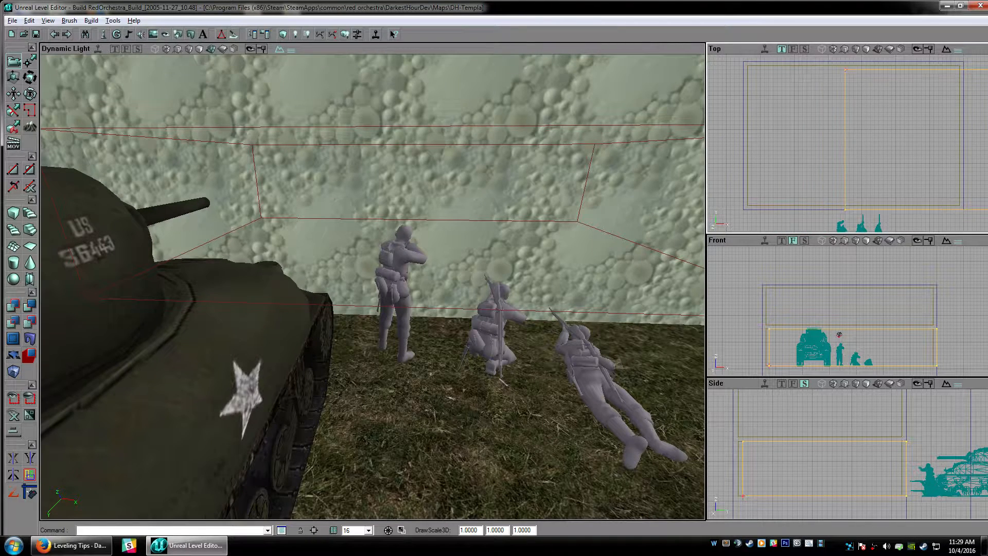
# Move the copied brush's back and far-side vertices in the Top view to form a short block spanning the front wall's thickness
pyautogui.scroll(-2, 845, 214)
pyautogui.click(27, 63)
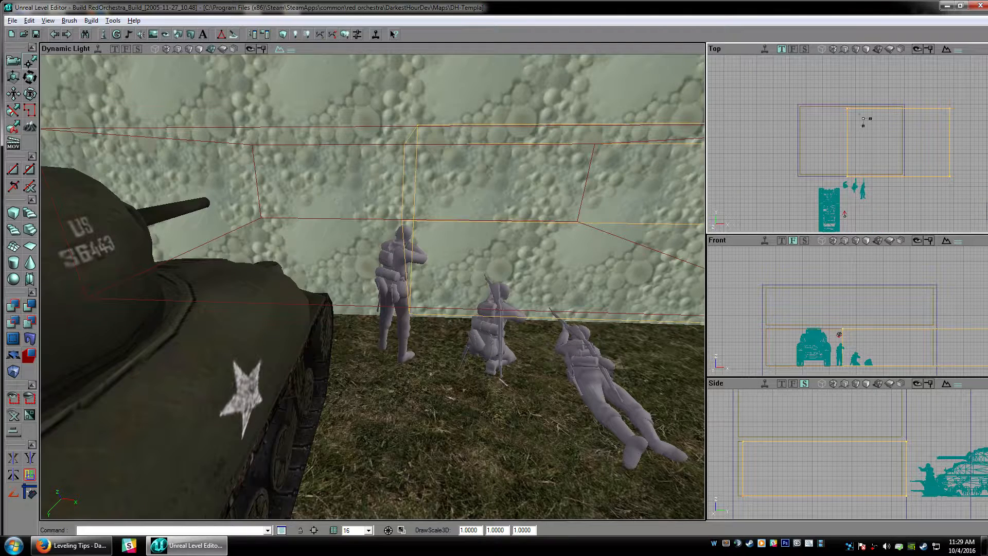
pyautogui.keyDown('ctrl'); pyautogui.keyDown('alt'); pyautogui.moveTo(783, 101); pyautogui.dragTo(957, 117); pyautogui.keyUp('alt'); pyautogui.keyUp('ctrl')
pyautogui.keyDown('ctrl'); pyautogui.moveTo(828, 116); pyautogui.dragTo(815, 155); pyautogui.keyUp('ctrl')
pyautogui.scroll(6, 844, 214)
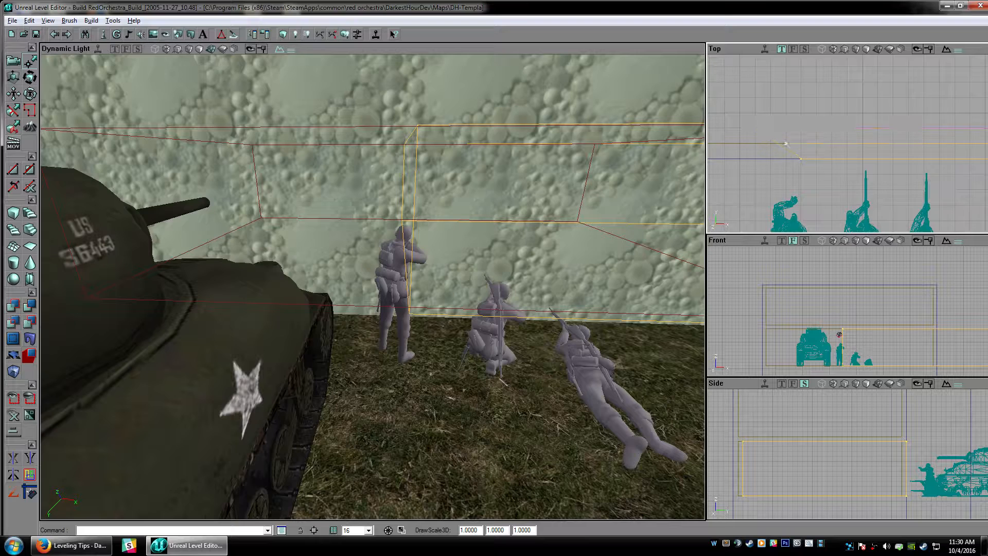
pyautogui.scroll(-4, 855, 115)
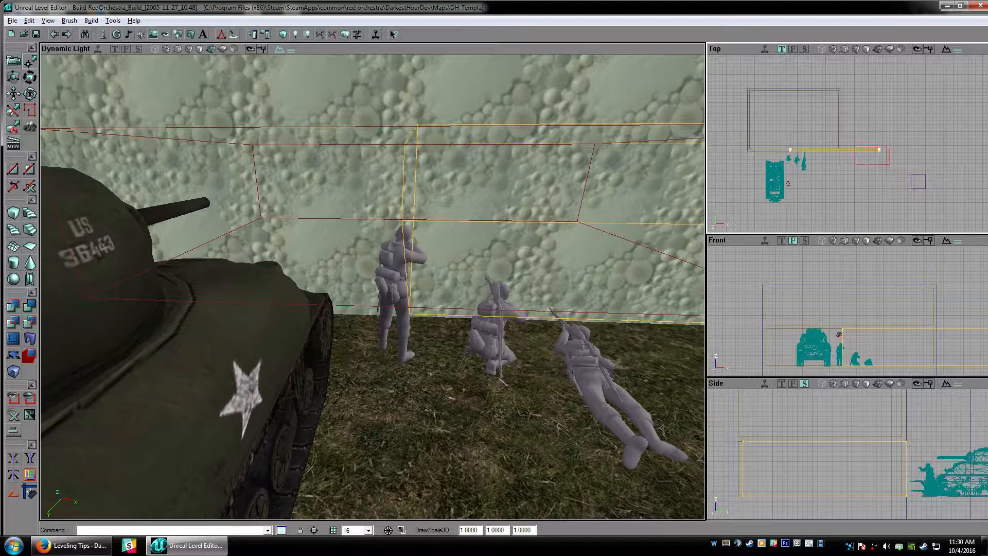
pyautogui.scroll(6, 846, 141)
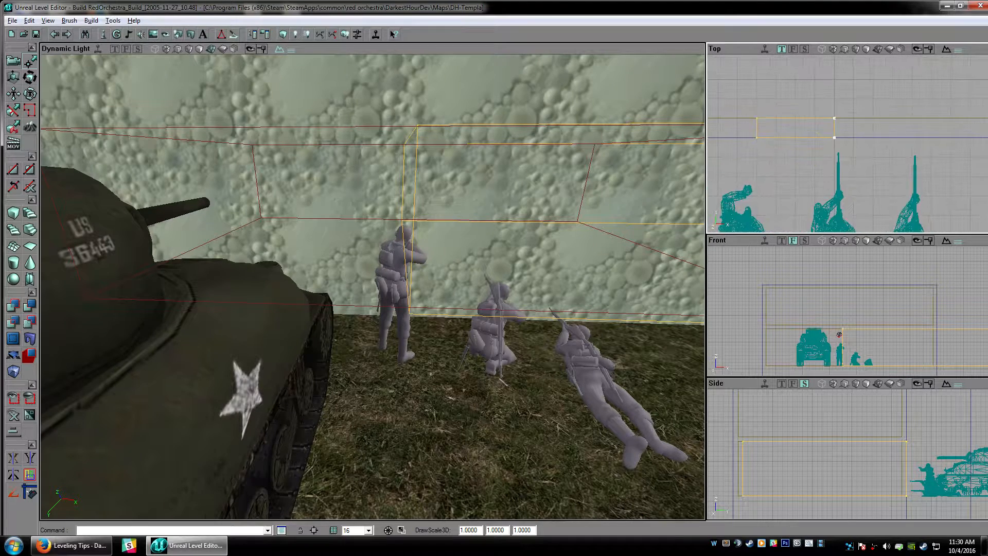
# Lower the block's top vertices and widen it to doorway size beside the standing soldier, then rebuild to cut the front wall
pyautogui.moveTo(515, 232)
pyautogui.mouseDown()
pyautogui.moveTo(514, 277)
pyautogui.moveTo(525, 206)
pyautogui.moveTo(520, 241)
pyautogui.mouseUp()
pyautogui.moveTo(907, 340); pyautogui.dragTo(945, 351)
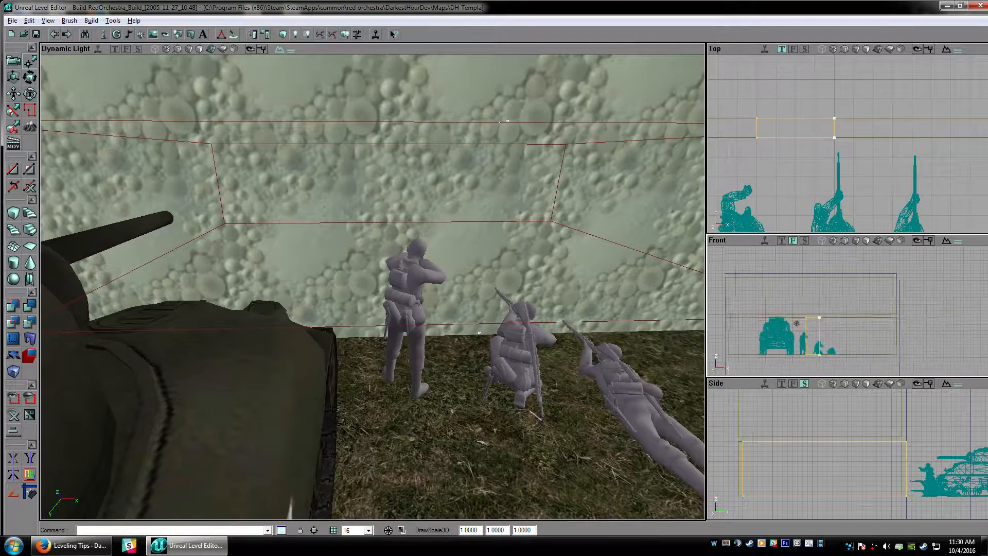
pyautogui.scroll(5, 803, 308)
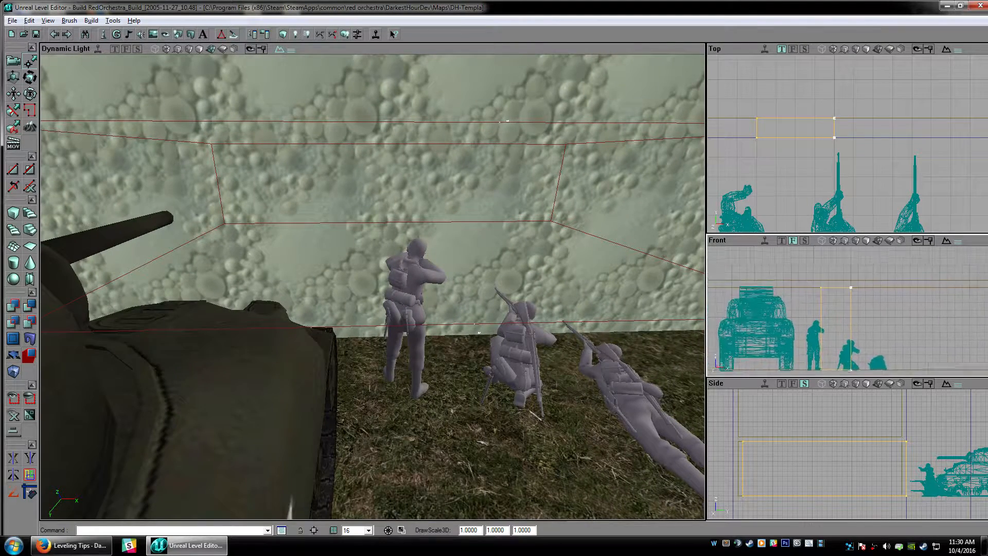
pyautogui.scroll(3, 812, 286)
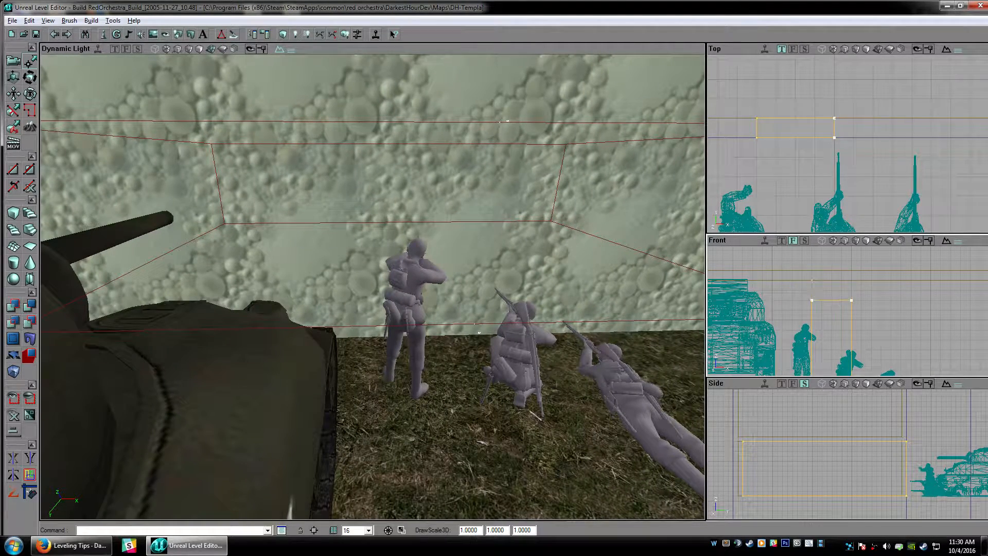
pyautogui.scroll(-3, 812, 304)
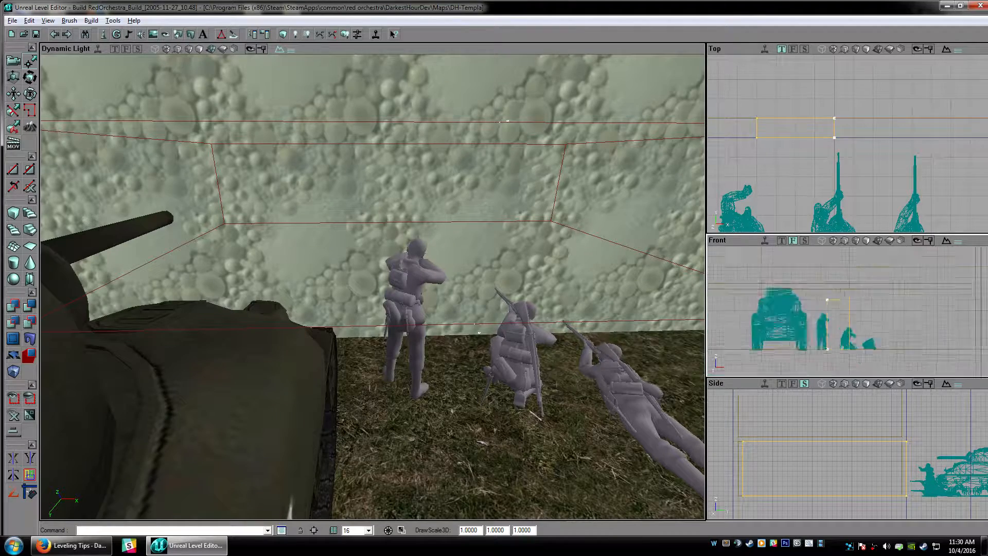
pyautogui.scroll(2, 823, 300)
pyautogui.moveTo(667, 330); pyautogui.dragTo(663, 355)
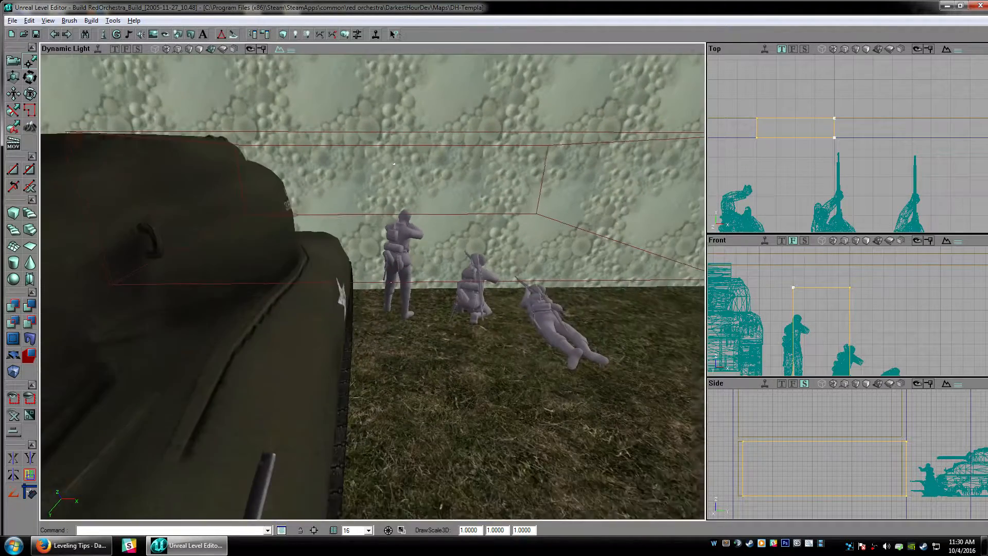
pyautogui.moveTo(488, 200); pyautogui.dragTo(498, 200)
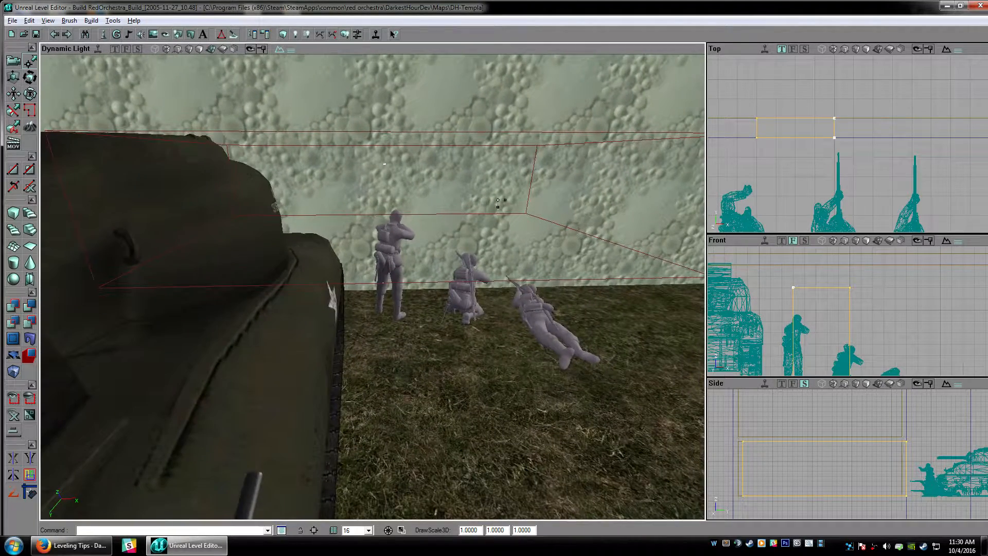
pyautogui.click(284, 36)
pyautogui.moveTo(370, 202); pyautogui.dragTo(358, 173)
pyautogui.click(14, 61)
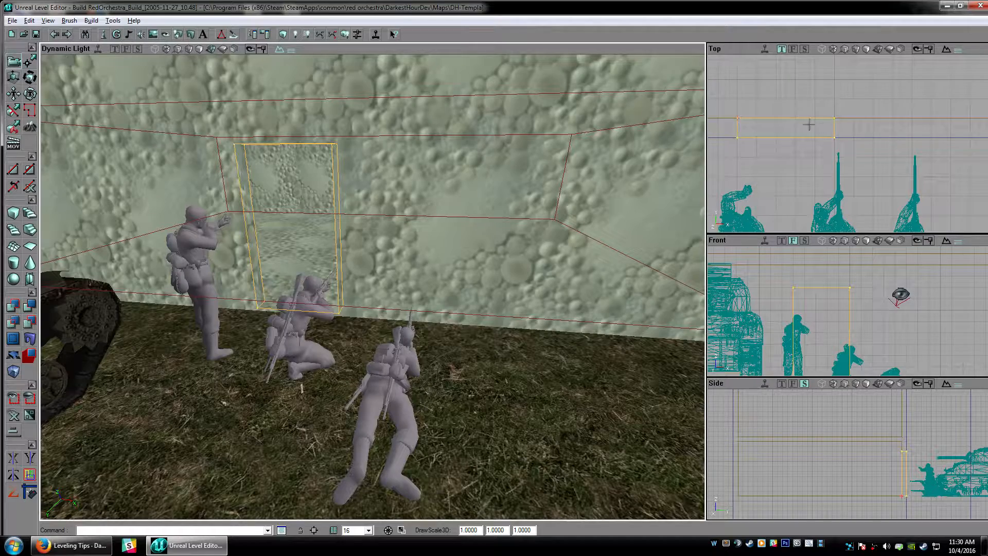
# Examine the cut doorway against the soldier meshes and its brush's position within the front wall
pyautogui.click(739, 127)
pyautogui.scroll(-8, 844, 144)
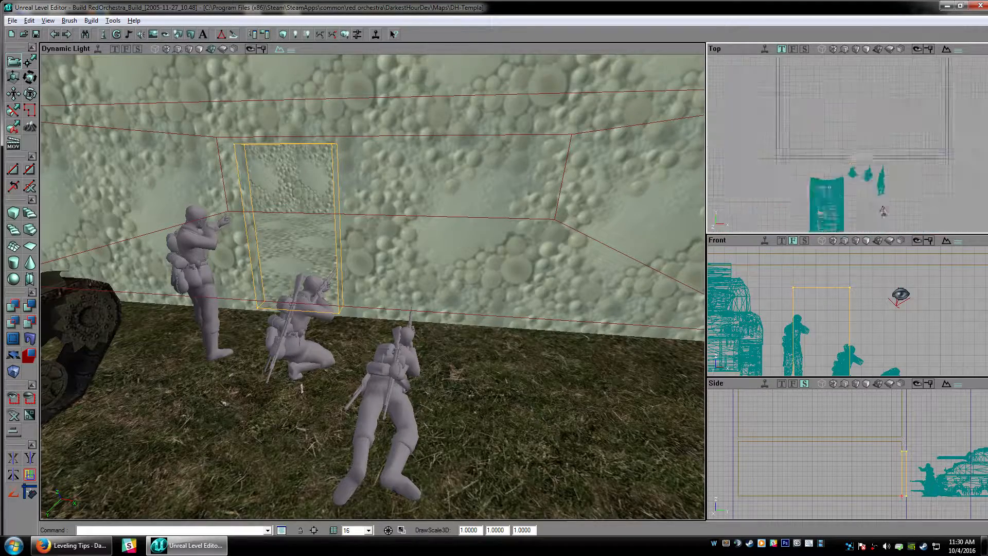
pyautogui.moveTo(844, 144); pyautogui.dragTo(852, 168)
pyautogui.moveTo(370, 221)
pyautogui.mouseDown()
pyautogui.moveTo(371, 167)
pyautogui.moveTo(371, 236)
pyautogui.moveTo(368, 157)
pyautogui.moveTo(375, 237)
pyautogui.mouseUp()
pyautogui.moveTo(283, 339); pyautogui.dragTo(283, 284)
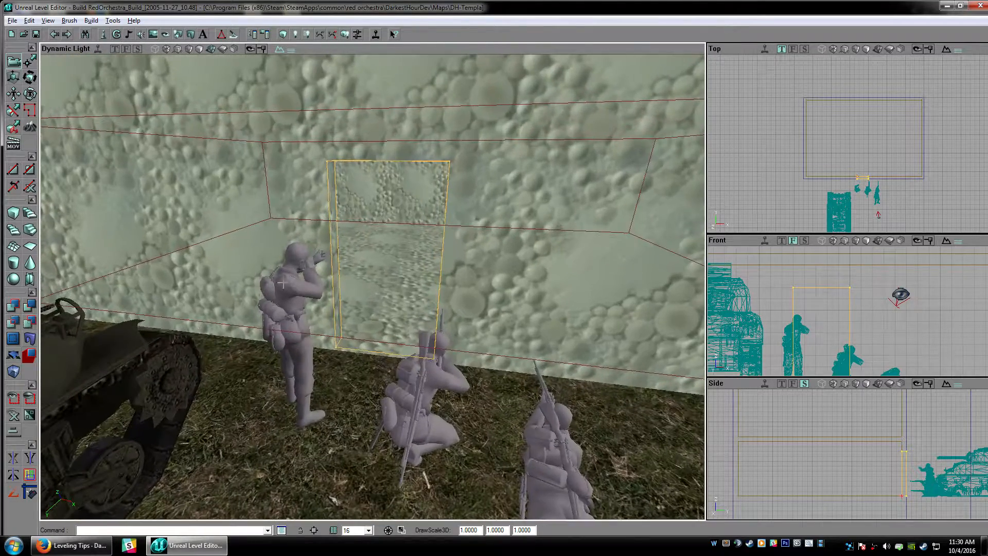
pyautogui.scroll(6, 862, 177)
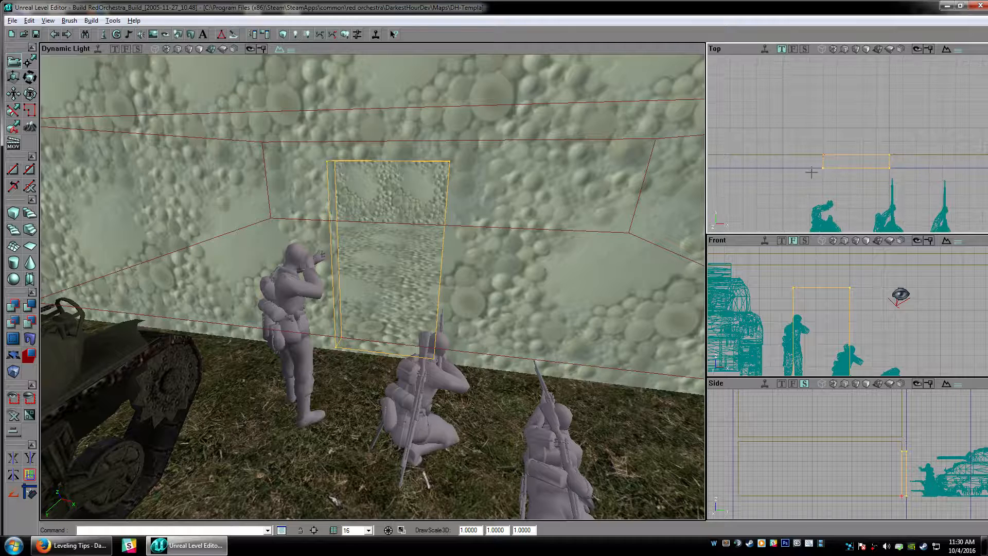
pyautogui.click(828, 175)
pyautogui.click(822, 163)
pyautogui.moveTo(875, 154); pyautogui.dragTo(871, 158)
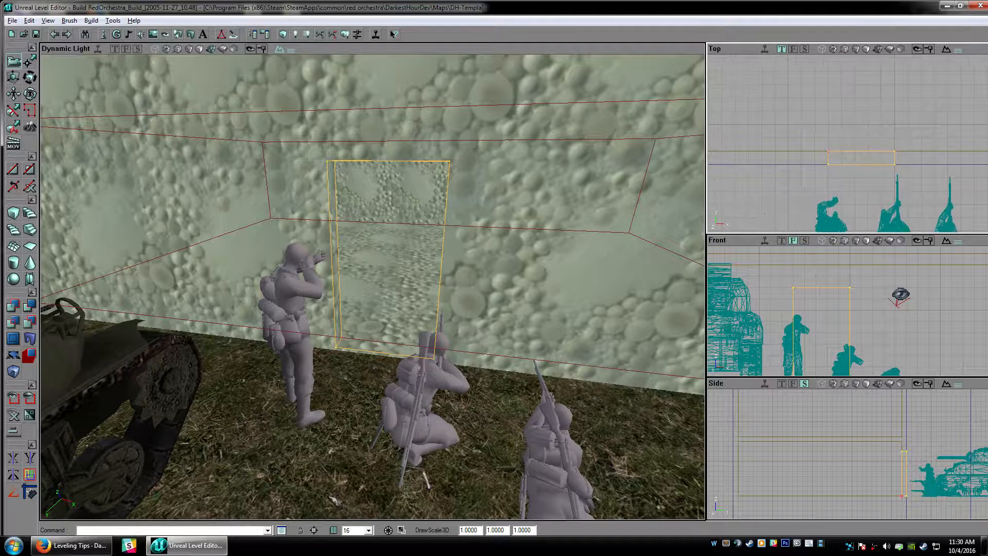
pyautogui.moveTo(540, 94)
pyautogui.mouseDown()
pyautogui.moveTo(558, 72)
pyautogui.moveTo(539, 97)
pyautogui.mouseUp()
pyautogui.moveTo(817, 134); pyautogui.dragTo(844, 137)
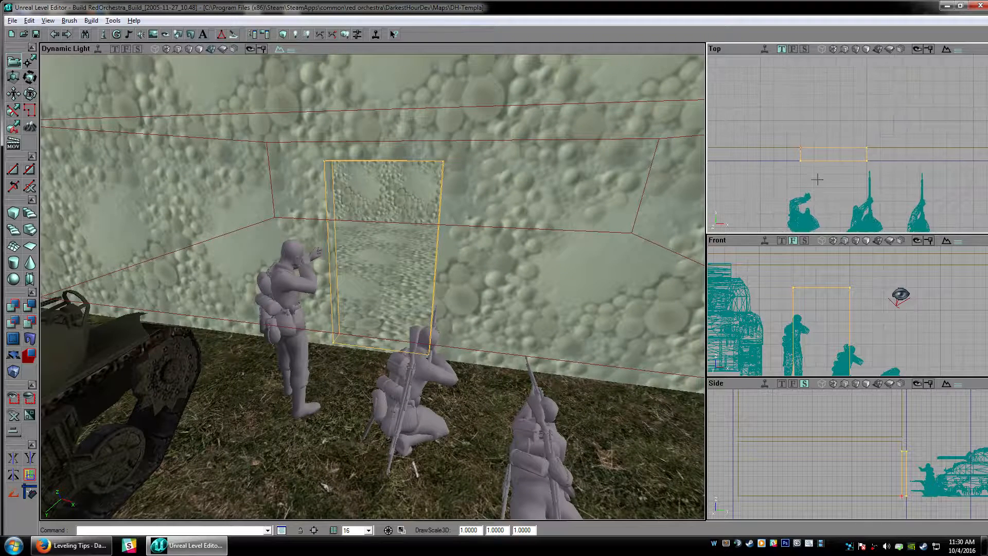
# Duplicate the doorway brush and move the copy to the building's left side wall in the Top view, starting at the wall's outer face
pyautogui.hotkey('ctrl', 'w')
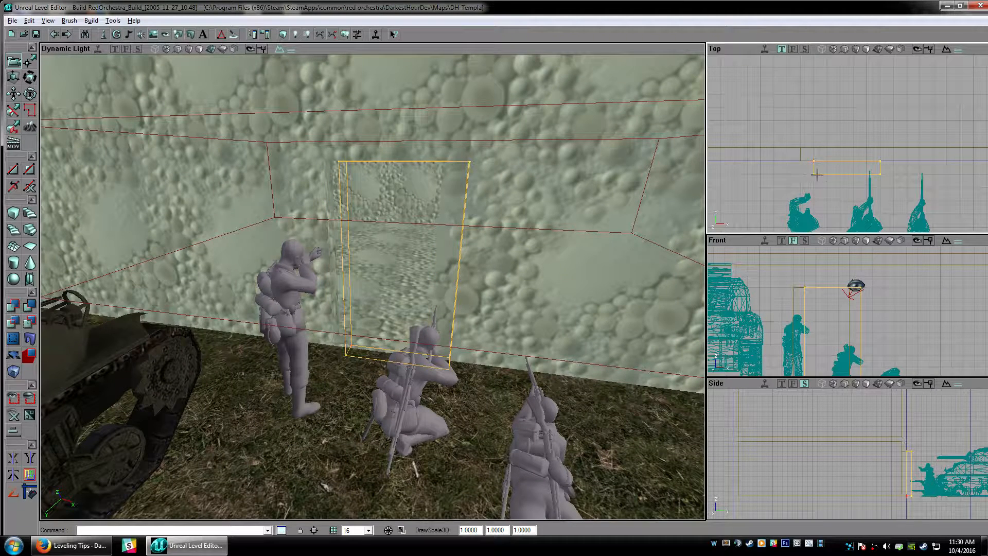
pyautogui.moveTo(827, 183)
pyautogui.keyDown('ctrl'); pyautogui.mouseDown()
pyautogui.moveTo(761, 113)
pyautogui.moveTo(827, 146)
pyautogui.mouseUp(); pyautogui.keyUp('ctrl')
pyautogui.scroll(-5, 788, 144)
pyautogui.scroll(5, 815, 110)
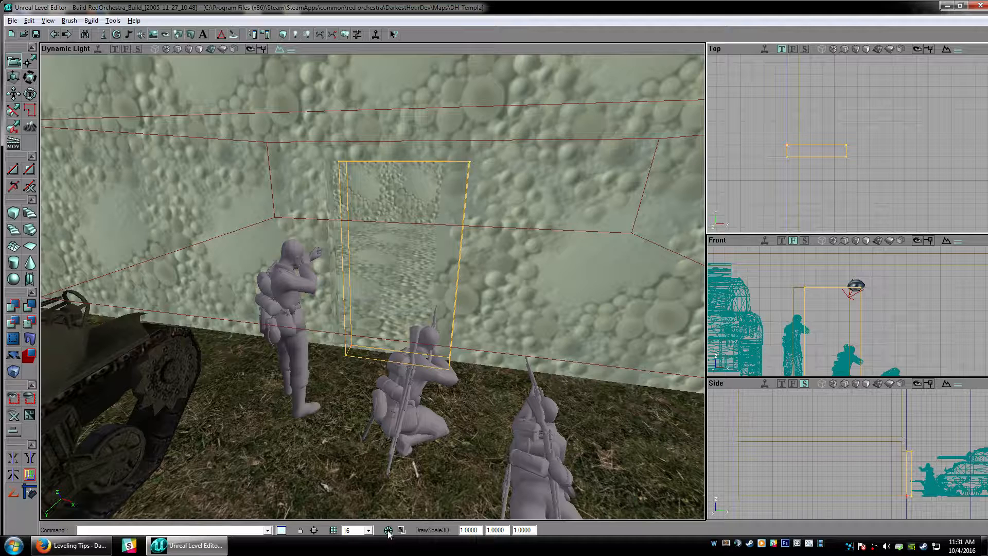
pyautogui.moveTo(892, 209)
pyautogui.mouseDown()
pyautogui.moveTo(893, 224)
pyautogui.moveTo(882, 195)
pyautogui.mouseUp()
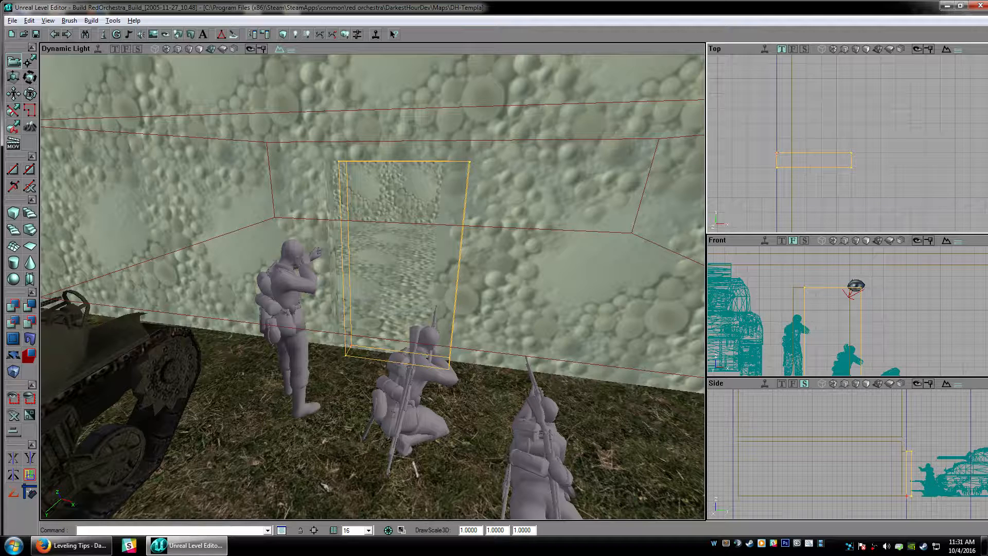
# Rotate the doorway brush copy 90 degrees in the Top view so it lies within the side wall's thickness
pyautogui.keyDown('ctrl'); pyautogui.moveTo(813, 160); pyautogui.dragTo(832, 160, button='right'); pyautogui.keyUp('ctrl')
pyautogui.hotkey('ctrl', 'z')
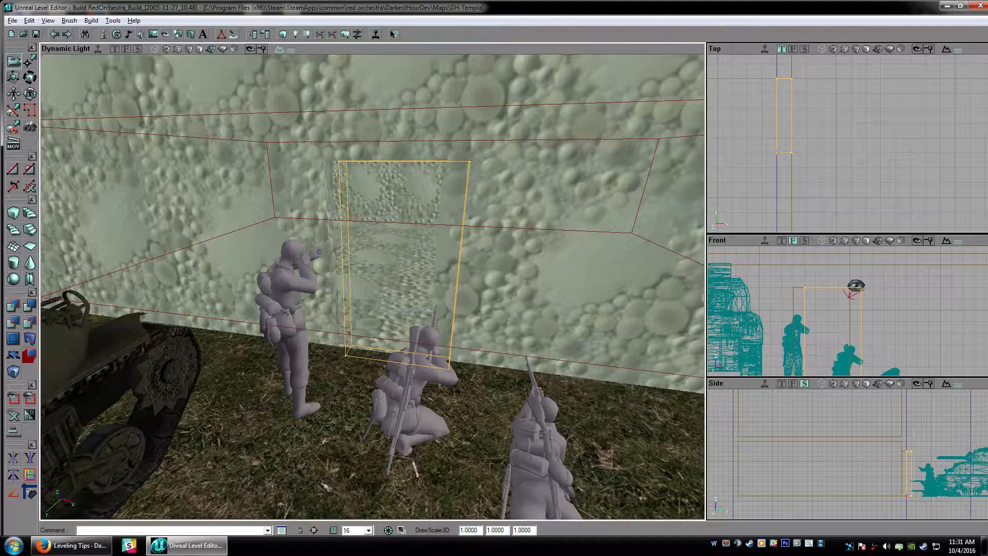
pyautogui.moveTo(421, 247)
pyautogui.mouseDown()
pyautogui.moveTo(410, 233)
pyautogui.moveTo(414, 244)
pyautogui.mouseUp()
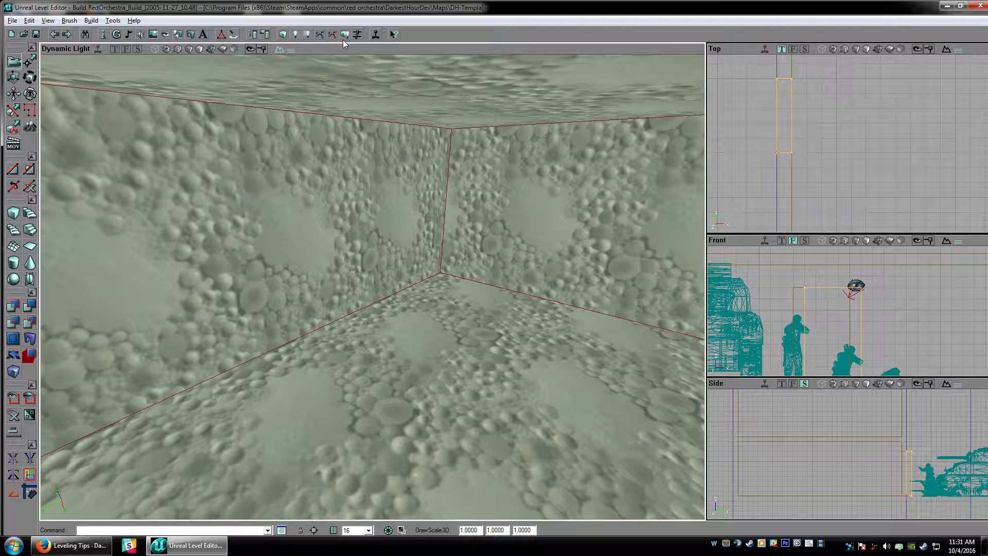
# Rebuild the geometry to cut the doorway through the side wall
pyautogui.click(282, 36)
pyautogui.moveTo(354, 179); pyautogui.dragTo(355, 165)
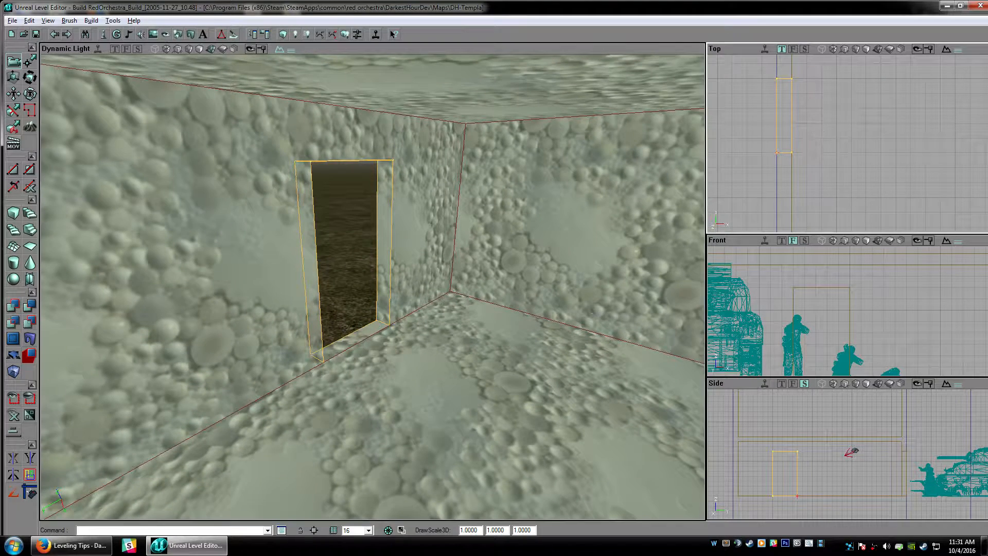
# Duplicate the side-wall doorway brush and rotate the copy 90 degrees in the Top view so it runs parallel to the back wall
pyautogui.click(790, 122)
pyautogui.click(791, 121)
pyautogui.moveTo(812, 140)
pyautogui.mouseDown()
pyautogui.moveTo(931, 161)
pyautogui.moveTo(963, 157)
pyautogui.moveTo(954, 137)
pyautogui.mouseUp()
pyautogui.hotkey('ctrl', 'w')
pyautogui.scroll(-5, 832, 175)
pyautogui.scroll(5, 963, 152)
pyautogui.keyDown('ctrl'); pyautogui.moveTo(809, 138); pyautogui.dragTo(771, 163, button='right'); pyautogui.keyUp('ctrl')
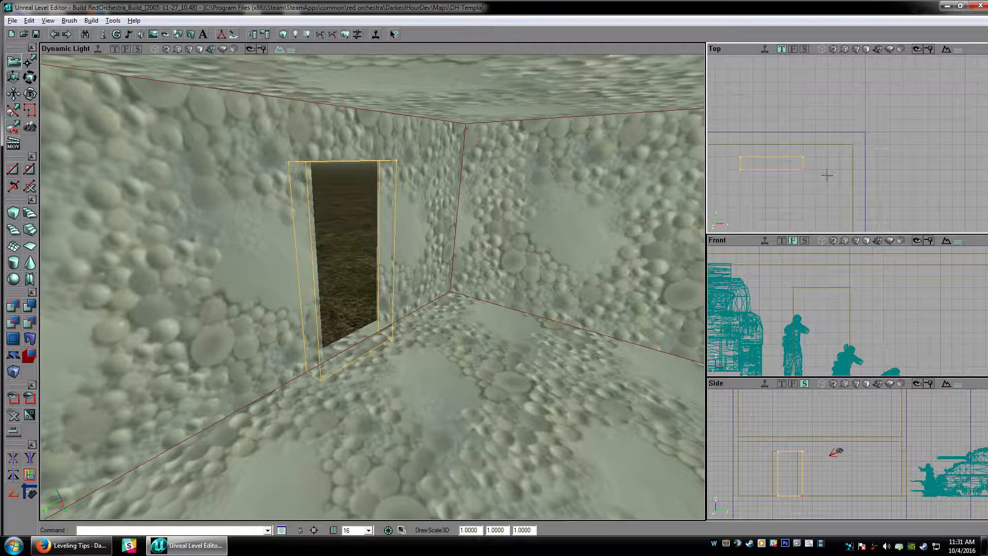
# Move the doorway copy into the back wall's thickness near the corner and rebuild to cut the opening
pyautogui.keyDown('ctrl'); pyautogui.moveTo(826, 175); pyautogui.dragTo(864, 150); pyautogui.keyUp('ctrl')
pyautogui.keyDown('ctrl'); pyautogui.moveTo(760, 212); pyautogui.dragTo(747, 212); pyautogui.keyUp('ctrl')
pyautogui.keyDown('ctrl'); pyautogui.moveTo(810, 174); pyautogui.dragTo(784, 175); pyautogui.keyUp('ctrl')
pyautogui.moveTo(326, 325)
pyautogui.mouseDown()
pyautogui.moveTo(299, 463)
pyautogui.moveTo(303, 329)
pyautogui.moveTo(319, 412)
pyautogui.moveTo(350, 319)
pyautogui.moveTo(329, 391)
pyautogui.moveTo(298, 329)
pyautogui.moveTo(278, 401)
pyautogui.moveTo(257, 329)
pyautogui.moveTo(267, 381)
pyautogui.mouseUp()
pyautogui.click(801, 181)
pyautogui.moveTo(515, 232)
pyautogui.mouseDown()
pyautogui.moveTo(530, 154)
pyautogui.moveTo(489, 288)
pyautogui.moveTo(519, 195)
pyautogui.moveTo(494, 350)
pyautogui.moveTo(483, 226)
pyautogui.moveTo(515, 216)
pyautogui.moveTo(494, 298)
pyautogui.moveTo(494, 360)
pyautogui.moveTo(494, 257)
pyautogui.mouseUp()
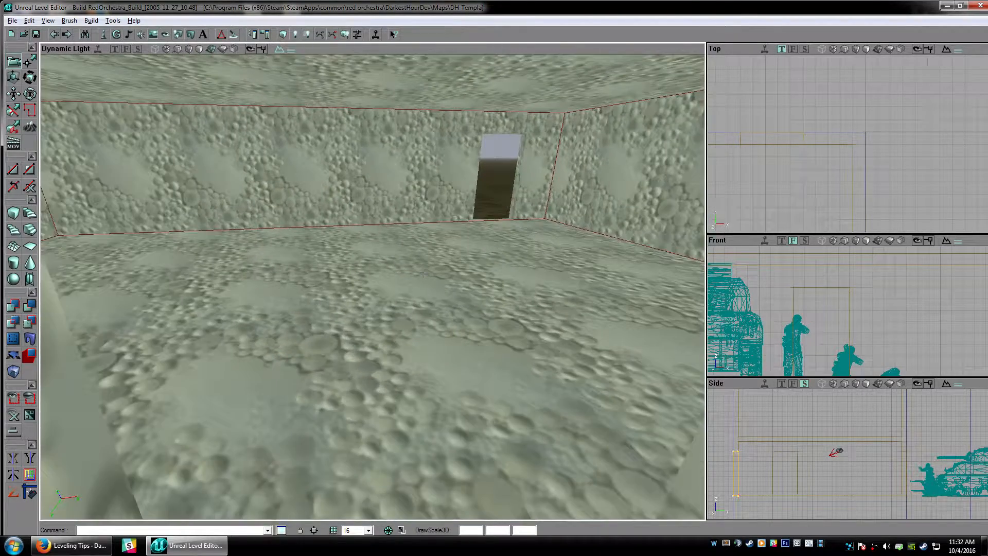
# Examine the ground-floor room with its back-wall doorway and the interior brush outline in the Top view
pyautogui.click(832, 145)
pyautogui.moveTo(465, 279); pyautogui.dragTo(460, 242)
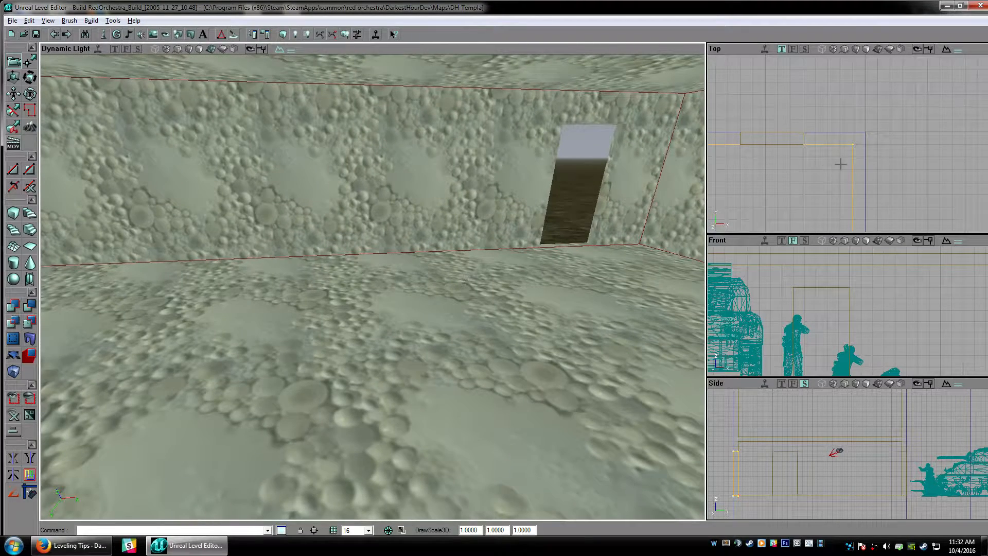
pyautogui.scroll(-5, 840, 163)
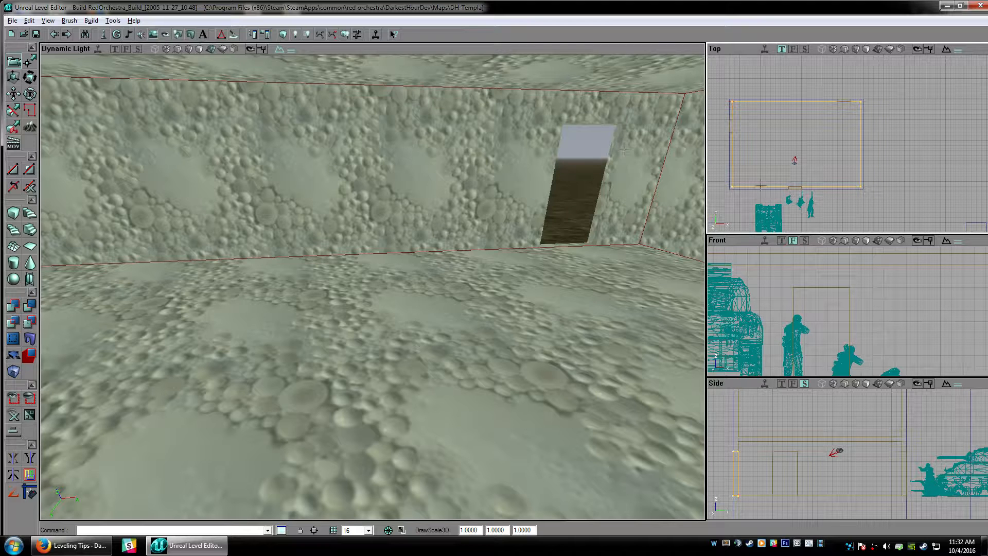
pyautogui.moveTo(555, 216)
pyautogui.mouseDown()
pyautogui.moveTo(556, 319)
pyautogui.moveTo(556, 231)
pyautogui.mouseUp()
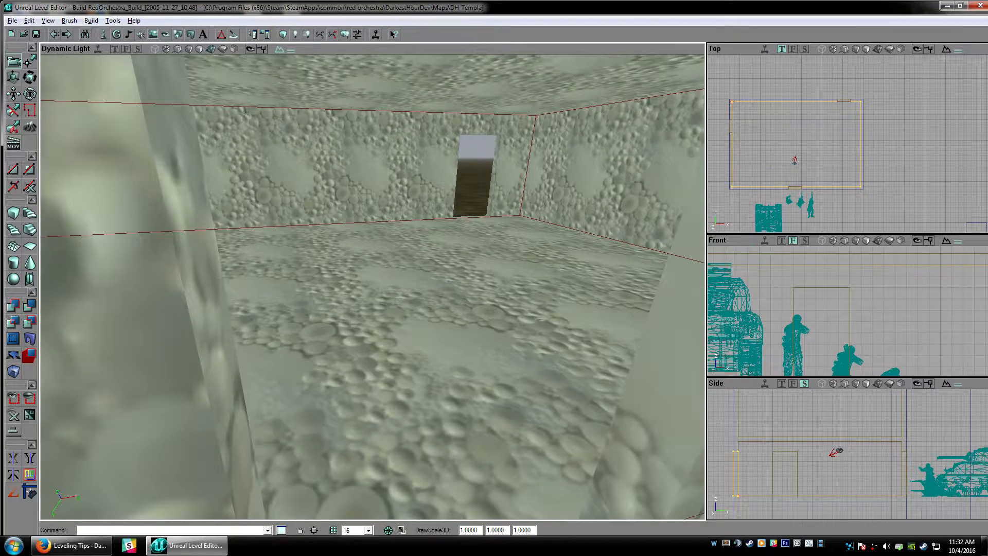
pyautogui.moveTo(492, 244)
pyautogui.mouseDown()
pyautogui.moveTo(493, 321)
pyautogui.moveTo(493, 245)
pyautogui.mouseUp()
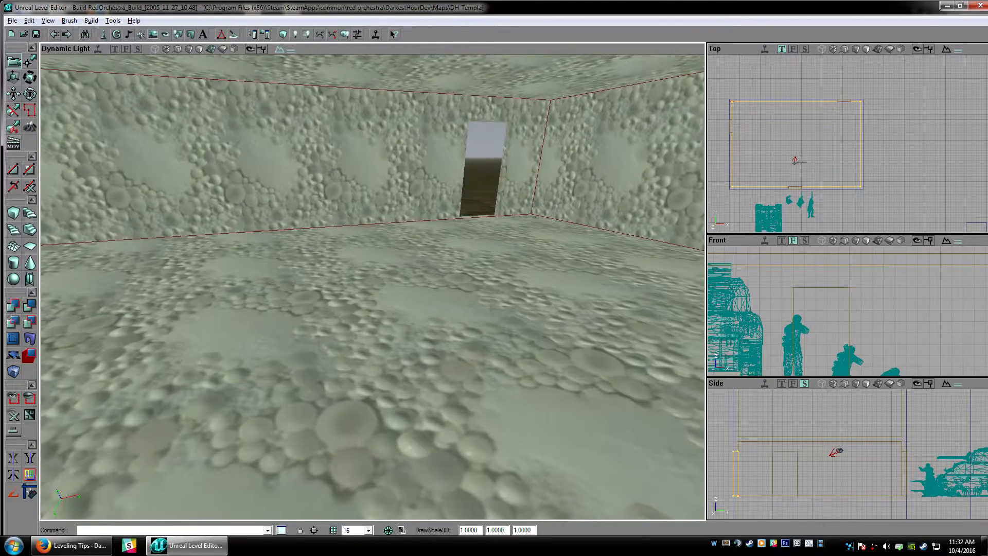
pyautogui.click(808, 133)
pyautogui.moveTo(515, 231); pyautogui.dragTo(468, 190)
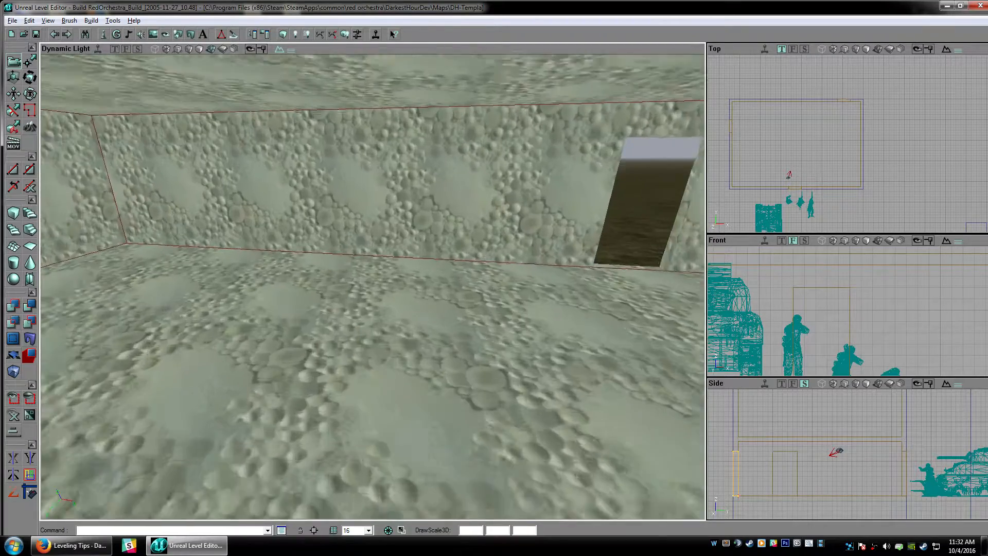
pyautogui.moveTo(482, 257); pyautogui.dragTo(486, 242)
pyautogui.moveTo(821, 153); pyautogui.dragTo(869, 199)
pyautogui.scroll(3, 821, 153)
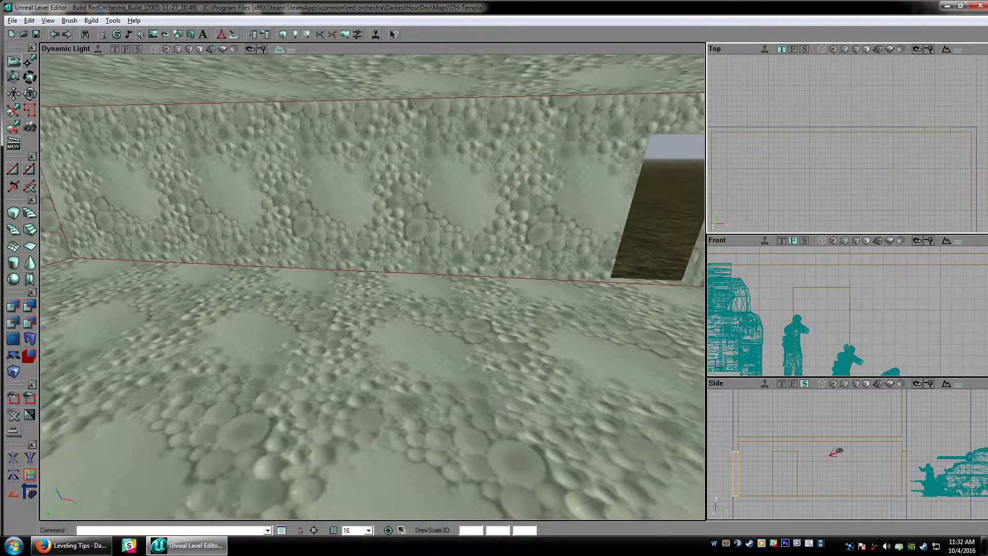
pyautogui.moveTo(822, 153); pyautogui.dragTo(821, 151)
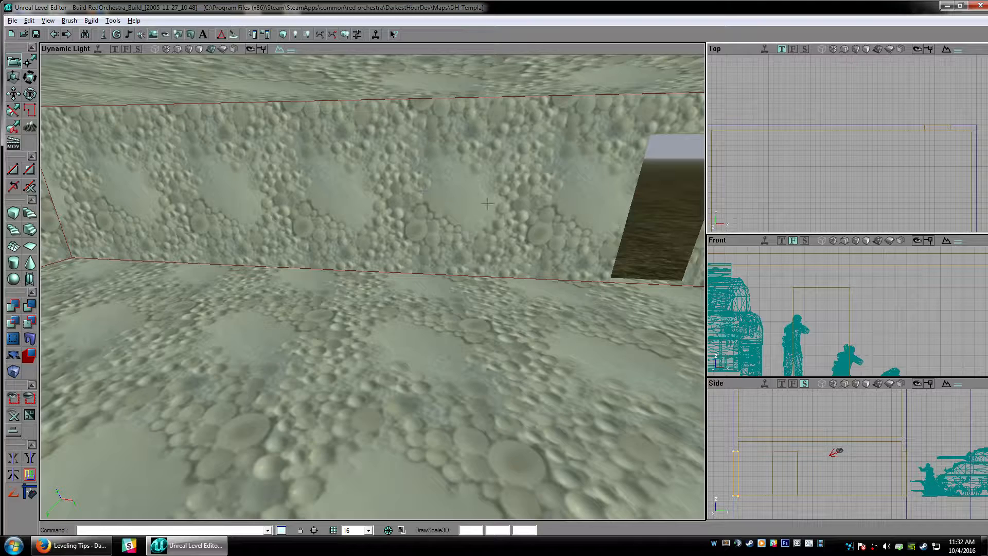
# Select the upper-storey subtractive room brush and create an offset duplicate of it
pyautogui.click(820, 129)
pyautogui.moveTo(561, 232)
pyautogui.mouseDown()
pyautogui.moveTo(561, 288)
pyautogui.moveTo(561, 221)
pyautogui.moveTo(539, 214)
pyautogui.mouseUp()
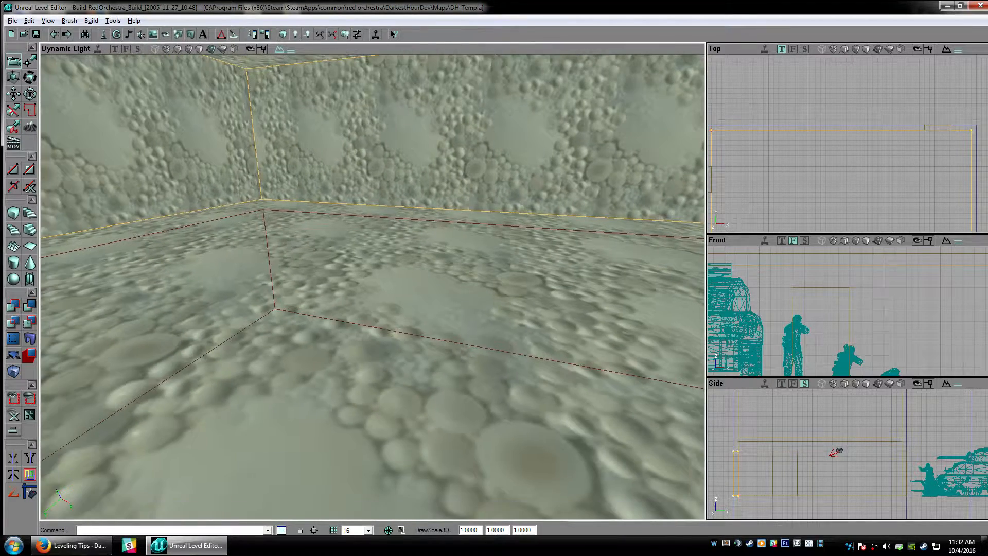
pyautogui.moveTo(865, 162)
pyautogui.mouseDown()
pyautogui.moveTo(844, 158)
pyautogui.moveTo(837, 188)
pyautogui.moveTo(936, 196)
pyautogui.moveTo(902, 182)
pyautogui.mouseUp()
pyautogui.scroll(-10, 847, 143)
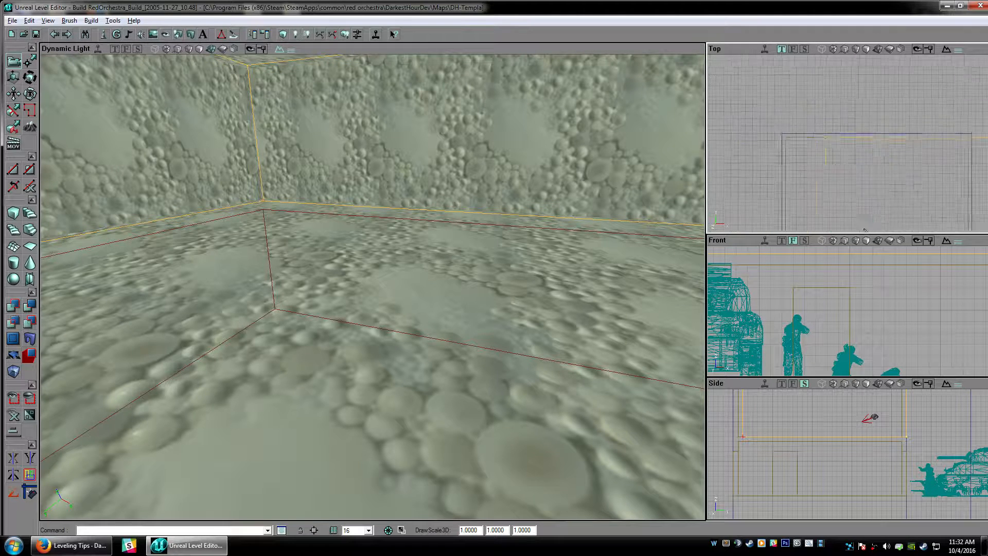
# Move the copied room brush's vertices in the Top view to shrink it to a small rectangle against the back wall
pyautogui.click(31, 63)
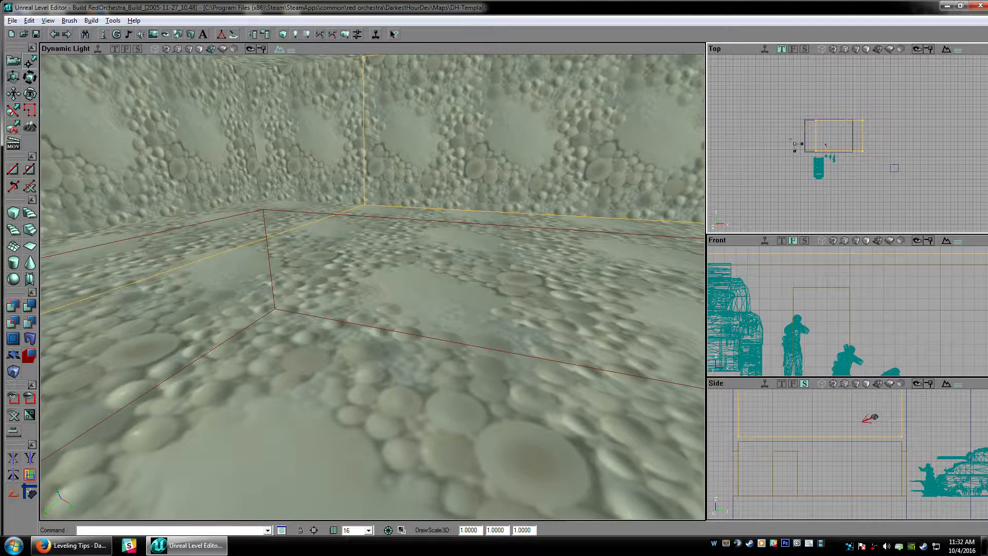
pyautogui.moveTo(791, 141)
pyautogui.keyDown('ctrl'); pyautogui.keyDown('alt'); pyautogui.mouseDown()
pyautogui.moveTo(876, 158)
pyautogui.moveTo(823, 121)
pyautogui.moveTo(841, 133)
pyautogui.moveTo(809, 157)
pyautogui.mouseUp(); pyautogui.keyUp('alt'); pyautogui.keyUp('ctrl')
pyautogui.scroll(8, 841, 133)
pyautogui.keyDown('ctrl'); pyautogui.keyDown('alt'); pyautogui.moveTo(938, 90); pyautogui.dragTo(979, 155); pyautogui.keyUp('alt'); pyautogui.keyUp('ctrl')
pyautogui.keyDown('ctrl'); pyautogui.moveTo(979, 155); pyautogui.dragTo(838, 155); pyautogui.keyUp('ctrl')
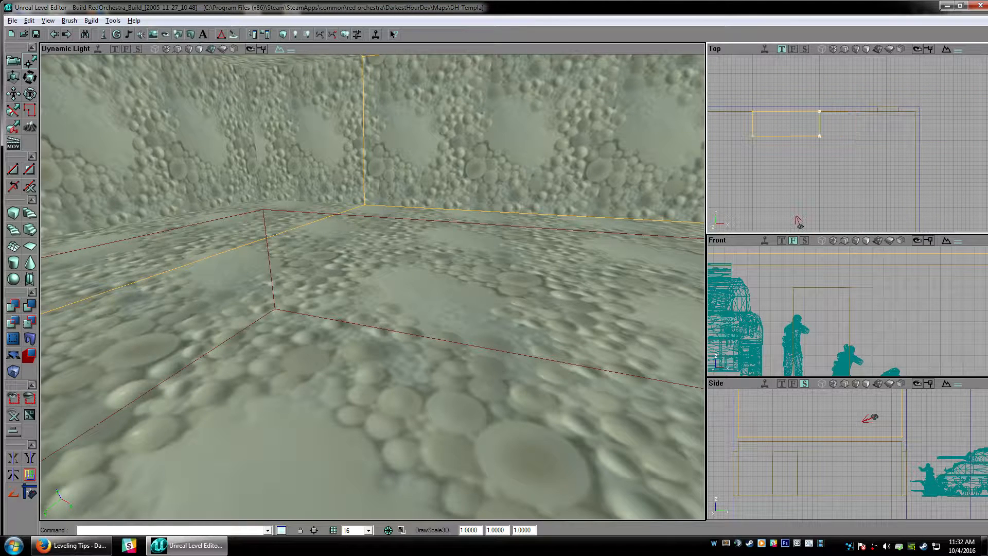
pyautogui.keyDown('ctrl'); pyautogui.keyDown('alt'); pyautogui.moveTo(738, 130); pyautogui.dragTo(856, 151); pyautogui.keyUp('alt'); pyautogui.keyUp('ctrl')
pyautogui.keyDown('ctrl'); pyautogui.moveTo(855, 151); pyautogui.dragTo(856, 154); pyautogui.keyUp('ctrl')
# Move the small brush's vertices in the Front view to flatten it to the thickness of the slab between the storeys
pyautogui.moveTo(513, 220); pyautogui.dragTo(525, 246)
pyautogui.scroll(-5, 798, 310)
pyautogui.moveTo(782, 305); pyautogui.dragTo(809, 317)
pyautogui.keyDown('ctrl'); pyautogui.keyDown('alt'); pyautogui.moveTo(744, 299); pyautogui.dragTo(873, 317); pyautogui.keyUp('alt'); pyautogui.keyUp('ctrl')
pyautogui.scroll(-3, 762, 288)
pyautogui.moveTo(762, 286)
pyautogui.mouseDown()
pyautogui.moveTo(756, 317)
pyautogui.moveTo(864, 302)
pyautogui.moveTo(864, 344)
pyautogui.mouseUp()
pyautogui.moveTo(803, 170); pyautogui.dragTo(817, 155)
pyautogui.moveTo(437, 226); pyautogui.dragTo(437, 204)
pyautogui.moveTo(317, 170)
pyautogui.mouseDown()
pyautogui.moveTo(313, 157)
pyautogui.moveTo(242, 152)
pyautogui.moveTo(261, 179)
pyautogui.mouseUp()
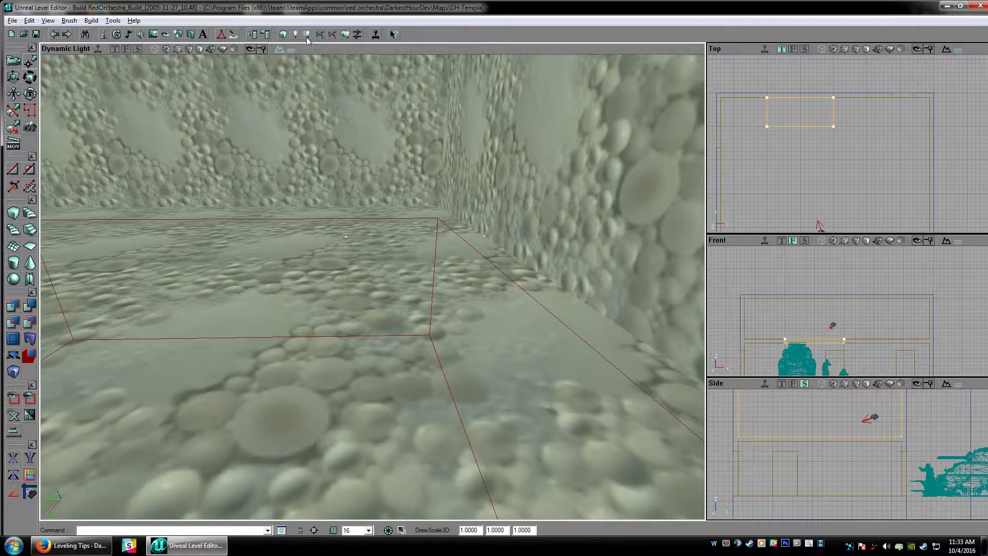
# Rebuild to cut the stairwell opening through the upper floor and inspect both storeys
pyautogui.click(282, 33)
pyautogui.moveTo(295, 130); pyautogui.dragTo(334, 157)
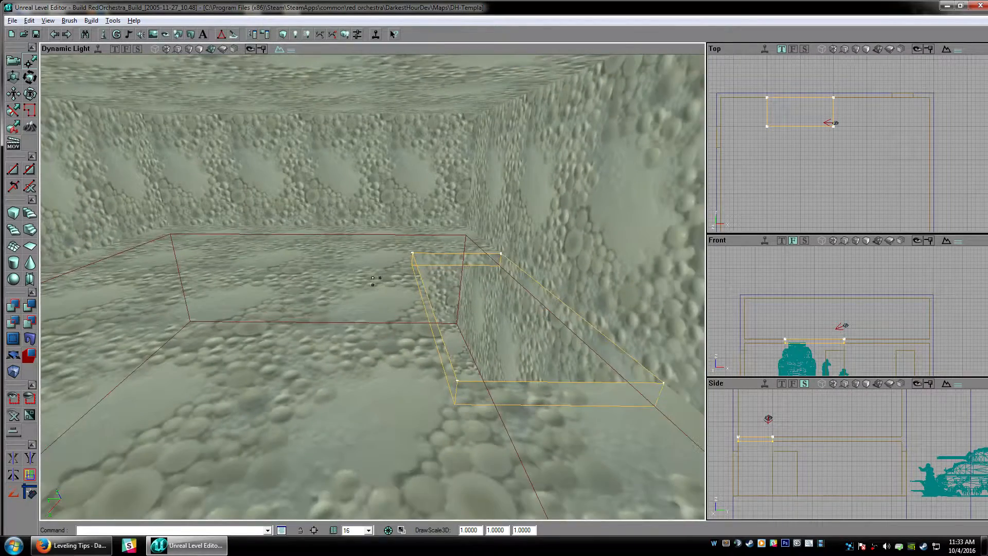
pyautogui.click(820, 161)
pyautogui.moveTo(373, 277); pyautogui.dragTo(376, 265)
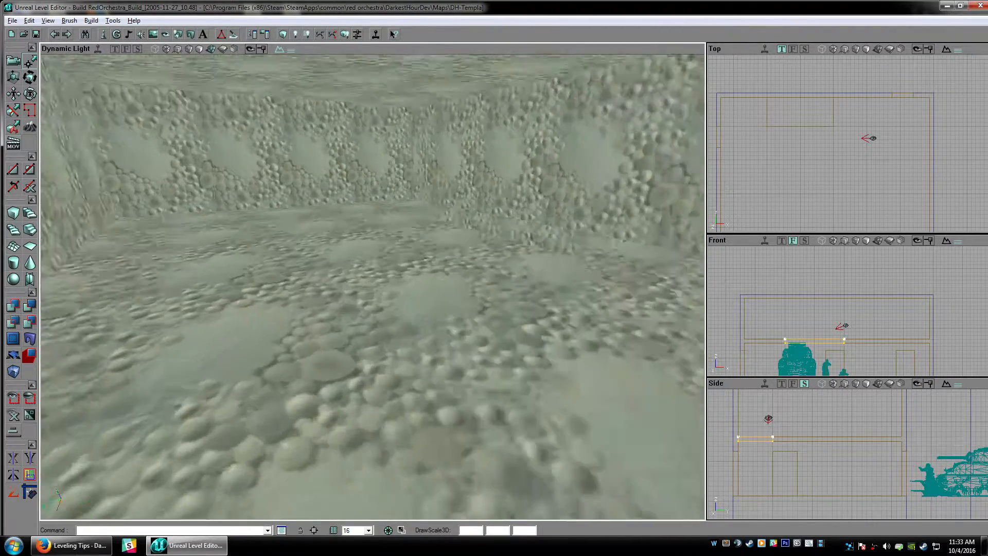
pyautogui.moveTo(373, 287)
pyautogui.mouseDown()
pyautogui.moveTo(372, 361)
pyautogui.moveTo(391, 304)
pyautogui.mouseUp()
# Place an additive block against the side wall in the Top view and reshape it into a thin partition reaching the stairwell's far edge
pyautogui.click(14, 61)
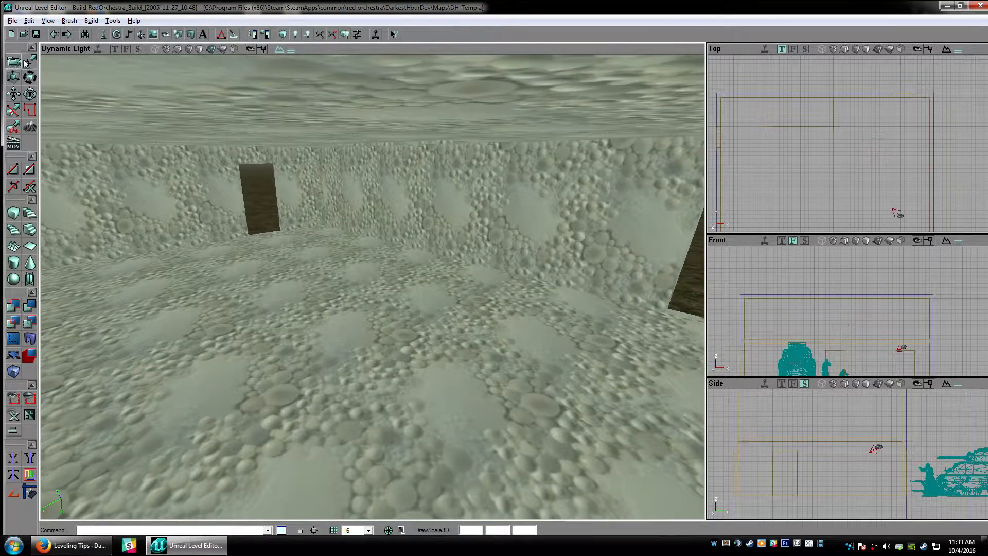
pyautogui.moveTo(865, 120); pyautogui.dragTo(976, 220)
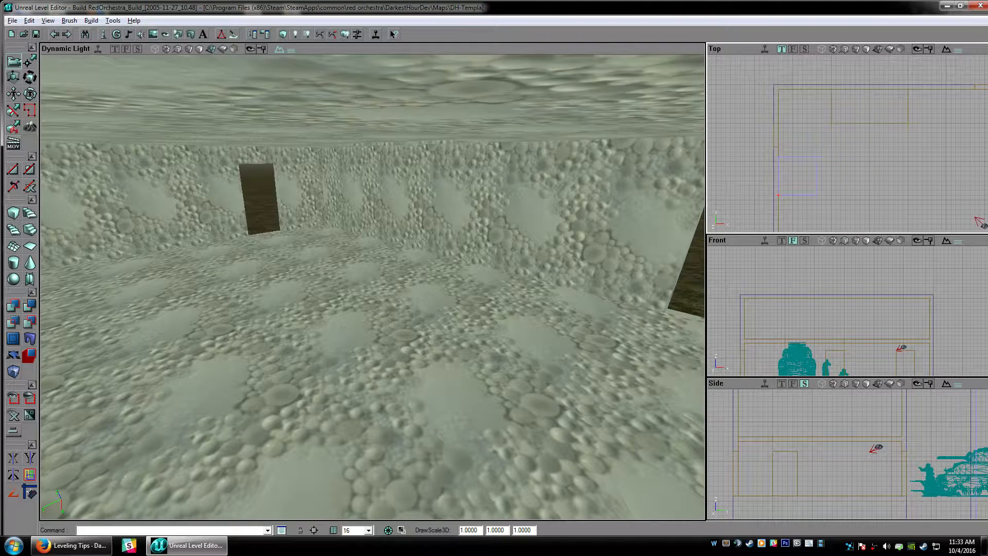
pyautogui.click(29, 61)
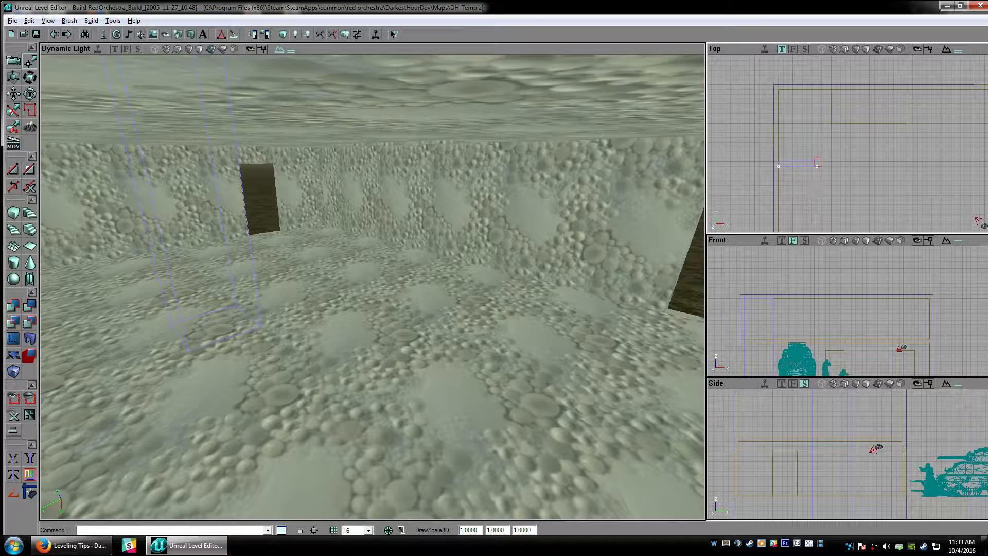
pyautogui.keyDown('ctrl'); pyautogui.keyDown('alt'); pyautogui.moveTo(815, 157); pyautogui.dragTo(822, 166); pyautogui.keyUp('alt'); pyautogui.keyUp('ctrl')
pyautogui.keyDown('ctrl'); pyautogui.moveTo(821, 164); pyautogui.dragTo(850, 163); pyautogui.keyUp('ctrl')
# Raise the partition's bottom vertices to the upper floor level in the Front view
pyautogui.moveTo(514, 278)
pyautogui.mouseDown(button='right')
pyautogui.moveTo(463, 275)
pyautogui.moveTo(370, 309)
pyautogui.moveTo(289, 277)
pyautogui.mouseUp(button='right')
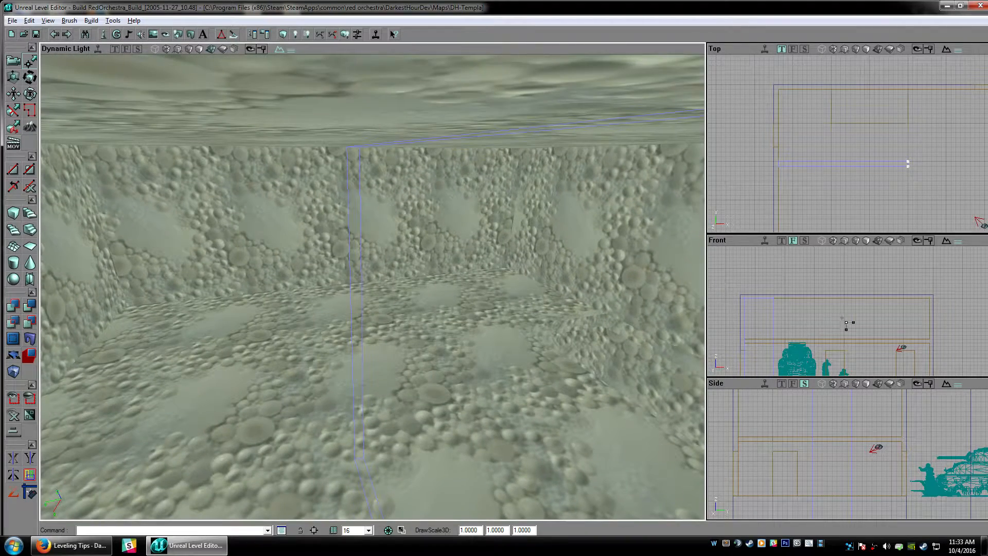
pyautogui.moveTo(847, 326)
pyautogui.mouseDown(button='right')
pyautogui.moveTo(864, 344)
pyautogui.moveTo(864, 299)
pyautogui.mouseUp(button='right')
pyautogui.scroll(-3, 847, 326)
pyautogui.keyDown('ctrl'); pyautogui.keyDown('alt'); pyautogui.moveTo(796, 325); pyautogui.dragTo(813, 332); pyautogui.keyUp('alt'); pyautogui.keyUp('ctrl')
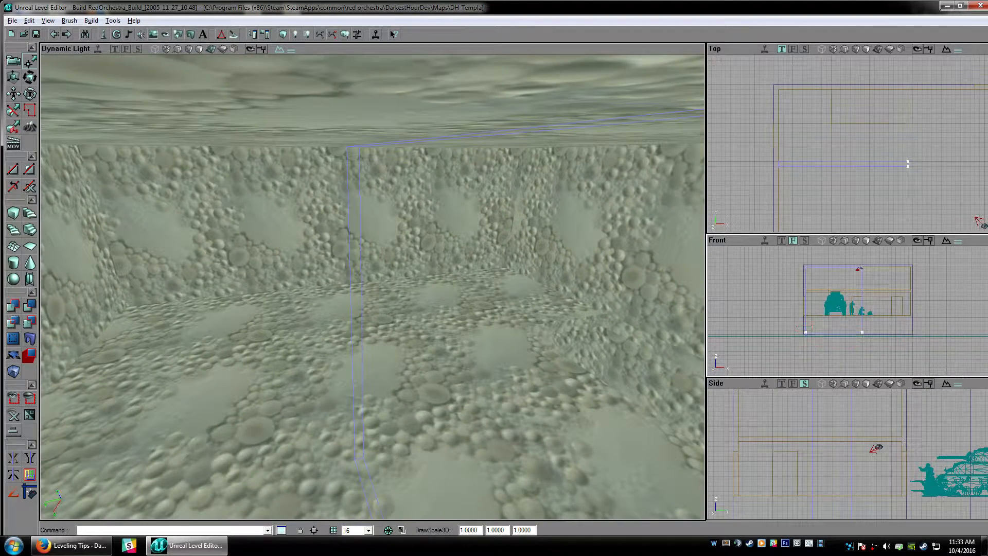
pyautogui.scroll(5, 813, 332)
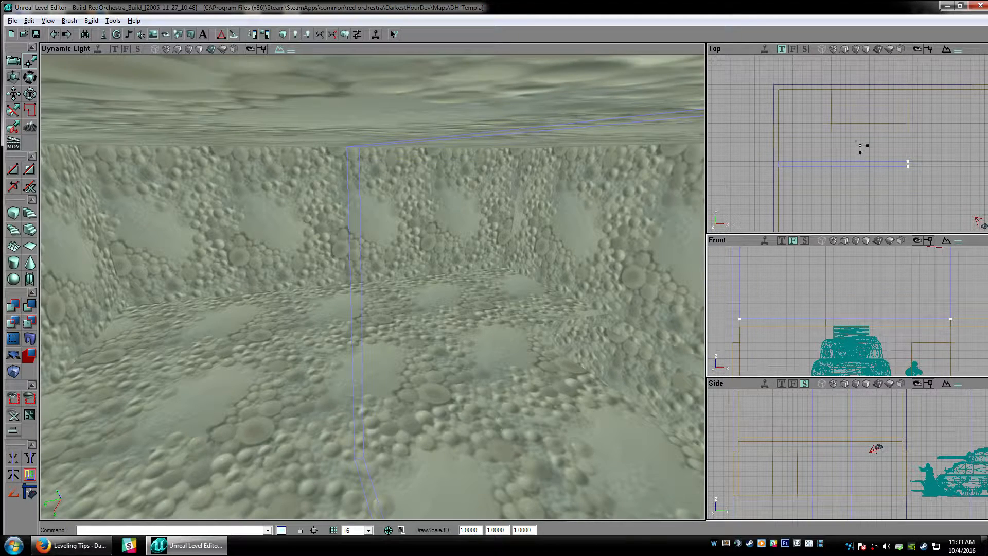
# Rebuild the geometry to add the partition wall on the upper storey
pyautogui.click(860, 145)
pyautogui.moveTo(421, 246)
pyautogui.mouseDown()
pyautogui.moveTo(421, 201)
pyautogui.moveTo(421, 247)
pyautogui.mouseUp()
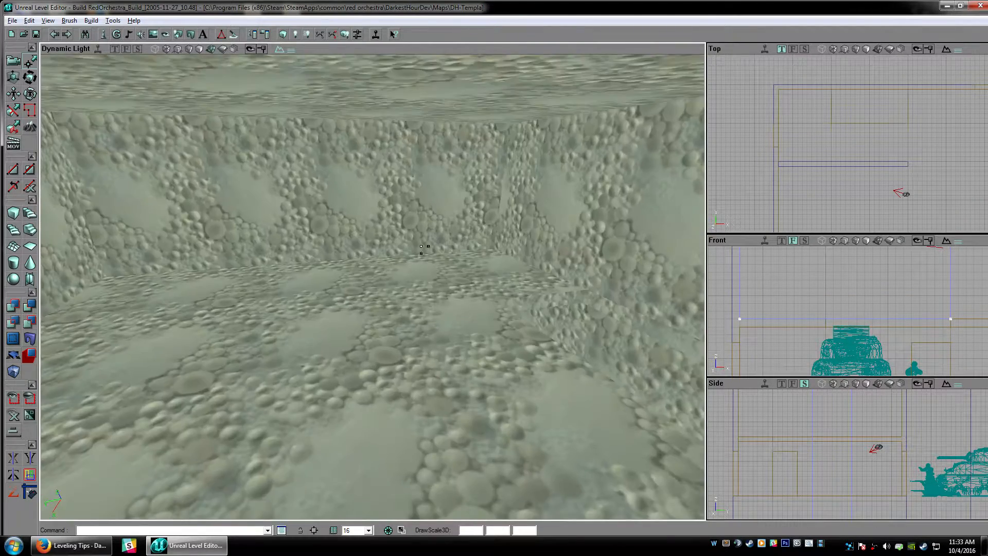
pyautogui.click(281, 35)
pyautogui.moveTo(400, 292); pyautogui.dragTo(430, 297)
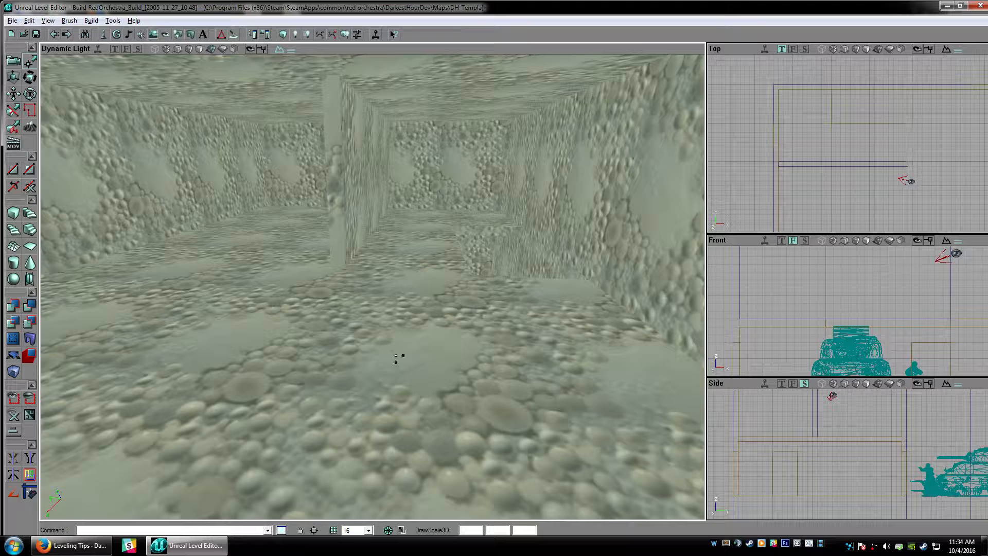
# Duplicate the upper-storey partition brush and move the copy beyond the partition's free end in the Top view
pyautogui.click(11, 61)
pyautogui.click(861, 161)
pyautogui.moveTo(857, 159); pyautogui.dragTo(823, 124)
pyautogui.keyDown('ctrl'); pyautogui.moveTo(875, 194); pyautogui.dragTo(949, 212); pyautogui.keyUp('ctrl')
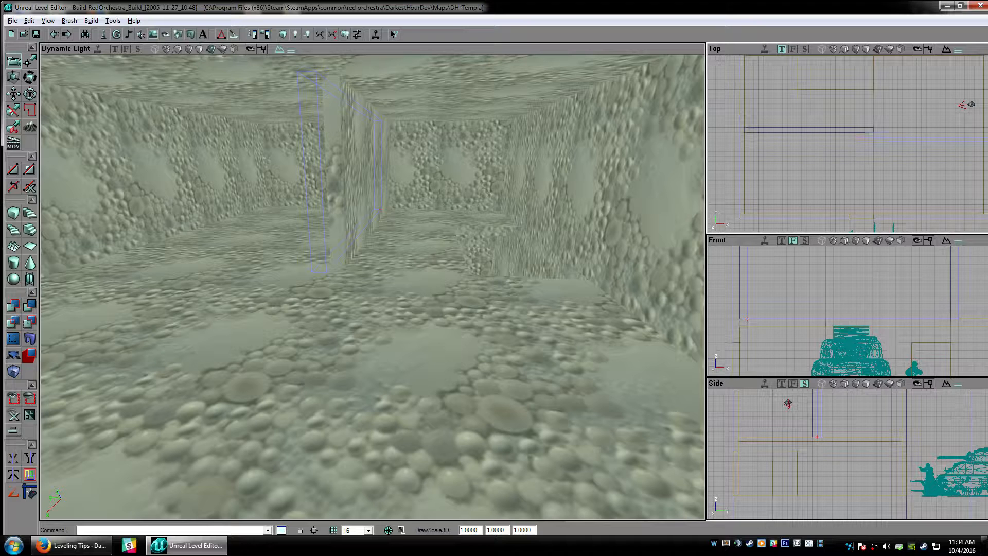
pyautogui.moveTo(875, 176); pyautogui.dragTo(813, 174)
# Shorten the partition copy by its end vertices and set it perpendicular at the partition's free end
pyautogui.click(30, 60)
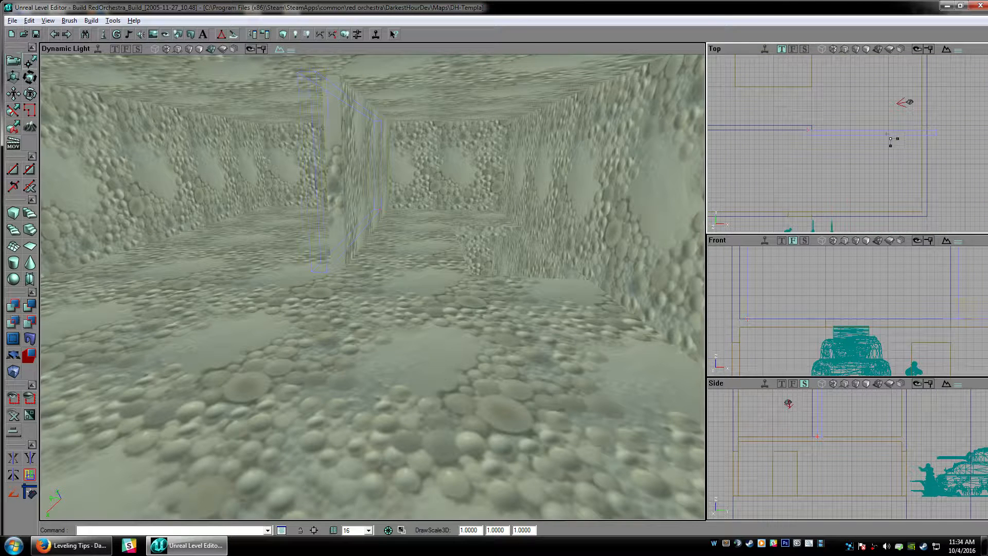
pyautogui.keyDown('ctrl'); pyautogui.moveTo(886, 134); pyautogui.dragTo(903, 122); pyautogui.keyUp('ctrl')
pyautogui.click(13, 61)
pyautogui.moveTo(830, 165); pyautogui.dragTo(849, 127)
# Duplicate the short wall segment, move the copy against the front wall leaving a doorway gap, and rebuild
pyautogui.scroll(2, 848, 143)
pyautogui.hotkey('ctrl', 'w')
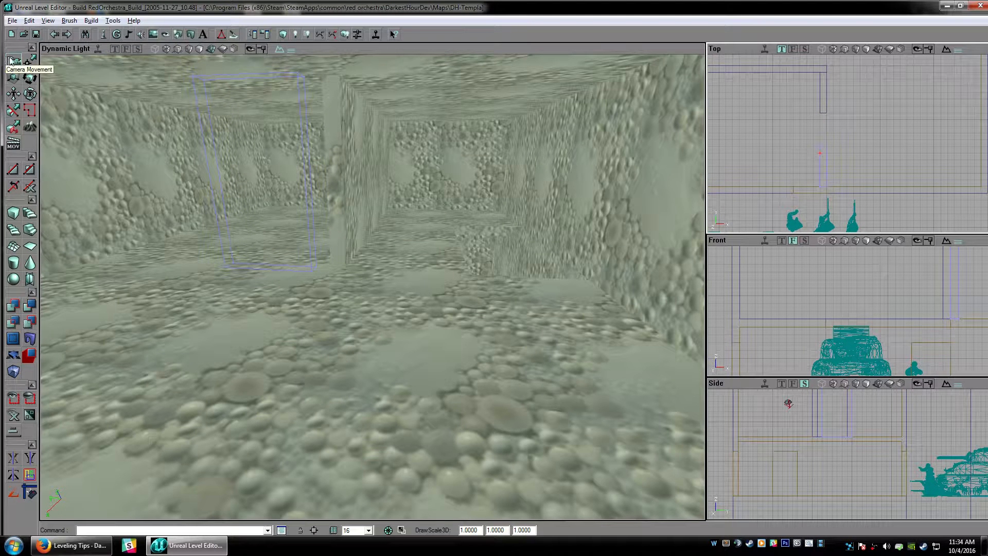
pyautogui.scroll(-2, 907, 152)
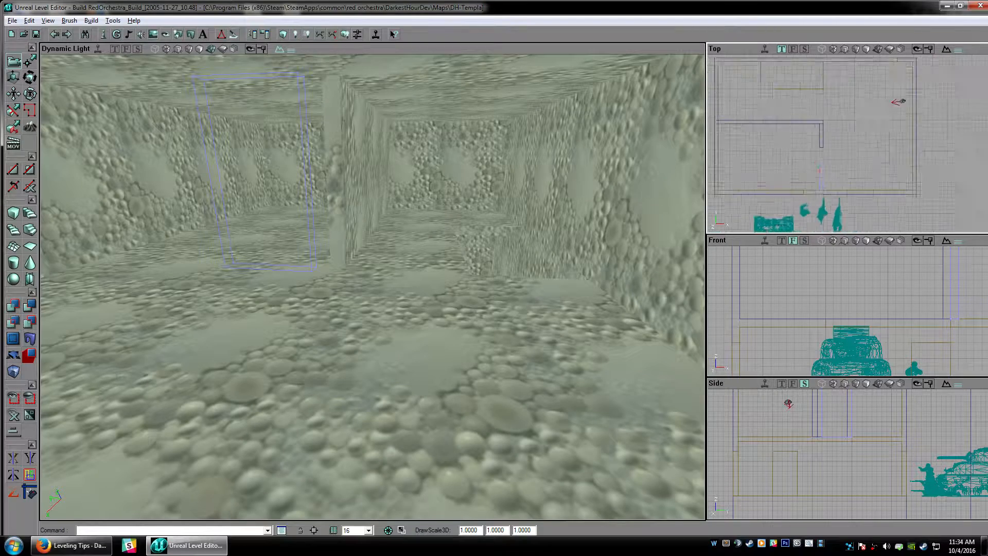
pyautogui.scroll(-1, 846, 144)
pyautogui.moveTo(170, 139)
pyautogui.mouseDown()
pyautogui.moveTo(167, 159)
pyautogui.moveTo(152, 162)
pyautogui.mouseUp()
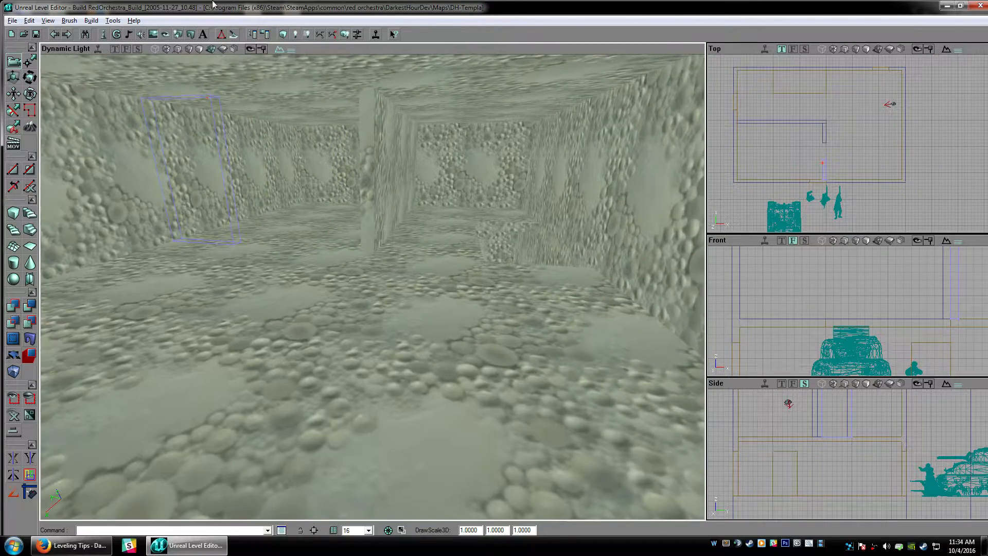
pyautogui.click(283, 39)
pyautogui.moveTo(308, 288)
pyautogui.mouseDown()
pyautogui.moveTo(303, 257)
pyautogui.moveTo(313, 252)
pyautogui.moveTo(309, 291)
pyautogui.mouseUp()
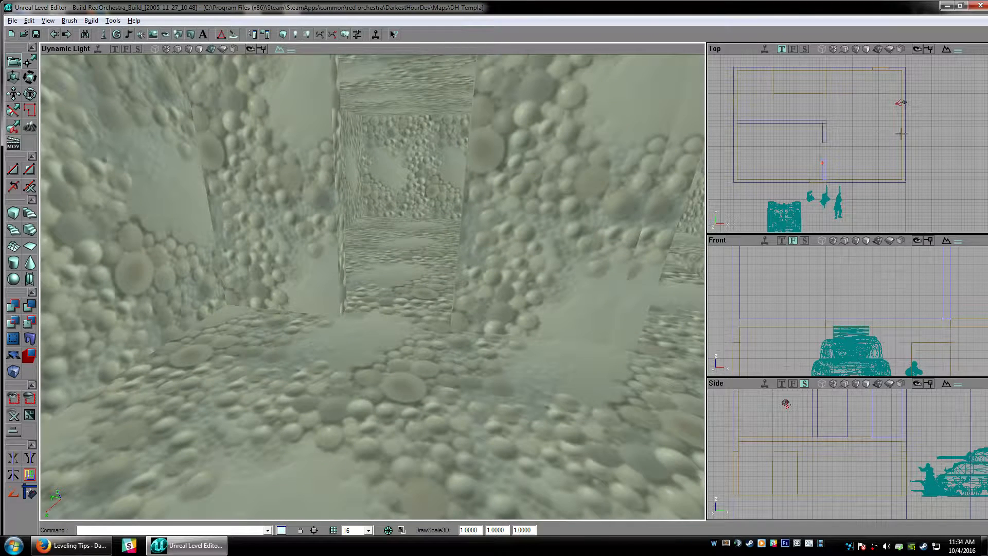
# Duplicate the short upper-storey wall segment into the doorway gap and fit its end vertices to the neighbouring segment in the Top view
pyautogui.click(852, 156)
pyautogui.scroll(2, 843, 151)
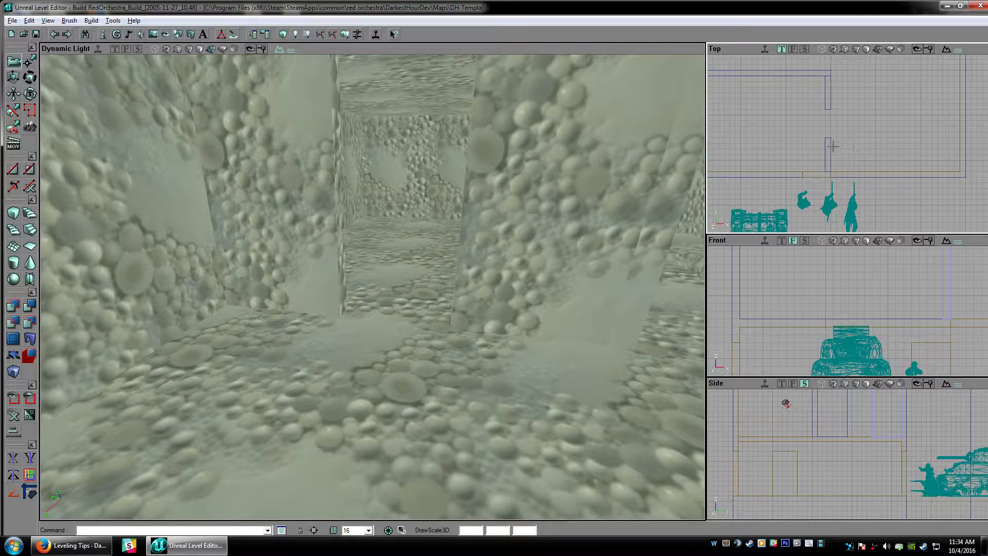
pyautogui.click(830, 148)
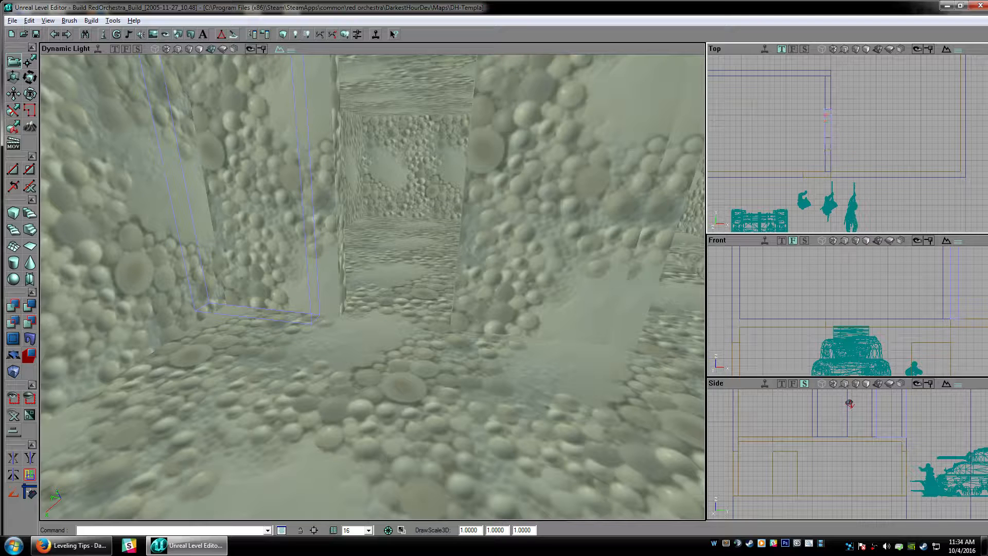
pyautogui.click(30, 60)
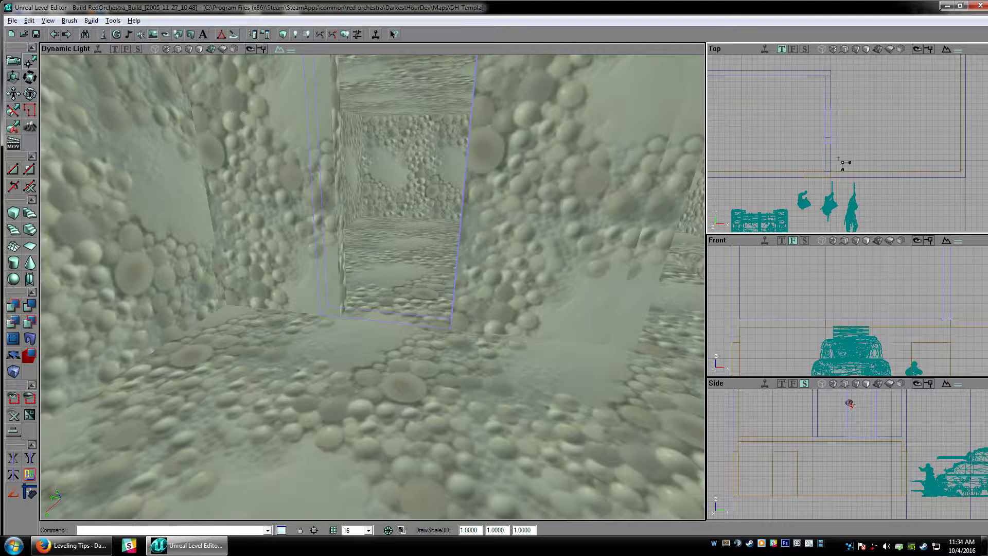
pyautogui.keyDown('ctrl'); pyautogui.keyDown('alt'); pyautogui.moveTo(805, 137); pyautogui.dragTo(839, 148); pyautogui.keyUp('alt'); pyautogui.keyUp('ctrl')
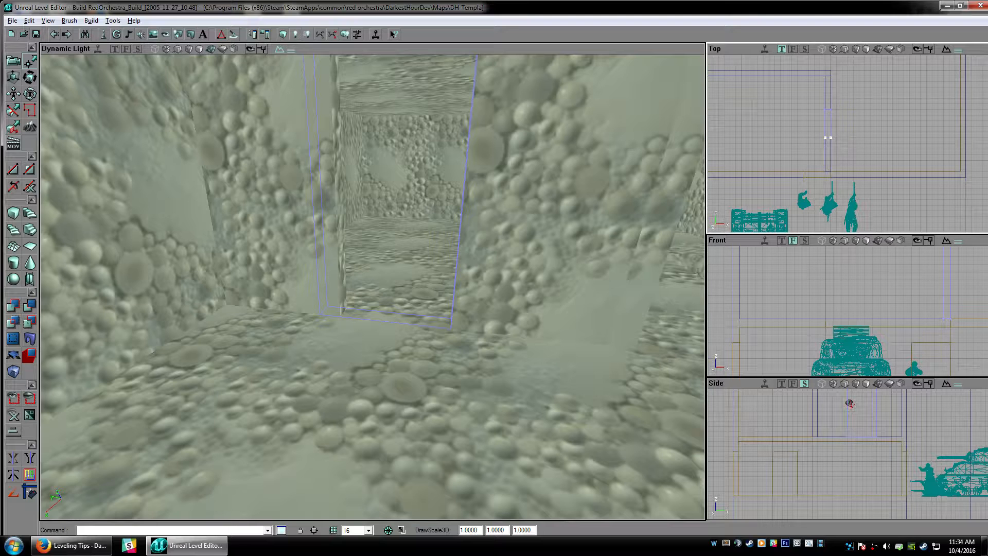
# Raise the gap brush's lower vertices in the Front view to form a header above the doorway, and rebuild the geometry
pyautogui.click(12, 61)
pyautogui.moveTo(848, 283)
pyautogui.mouseDown()
pyautogui.moveTo(768, 339)
pyautogui.moveTo(749, 327)
pyautogui.mouseUp()
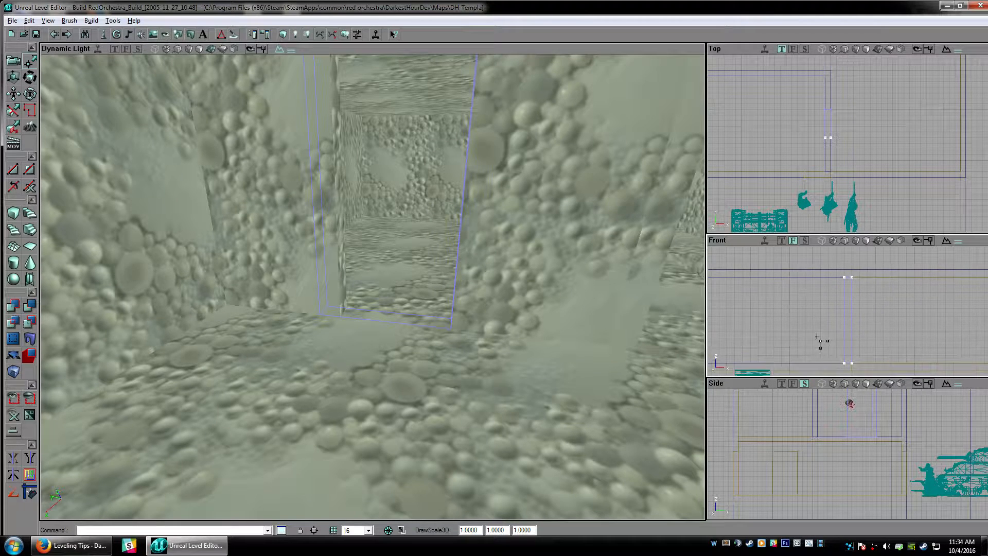
pyautogui.moveTo(816, 336)
pyautogui.keyDown('ctrl'); pyautogui.keyDown('alt'); pyautogui.mouseDown()
pyautogui.moveTo(897, 366)
pyautogui.moveTo(816, 289)
pyautogui.mouseUp(); pyautogui.keyUp('alt'); pyautogui.keyUp('ctrl')
pyautogui.moveTo(456, 261); pyautogui.dragTo(476, 329)
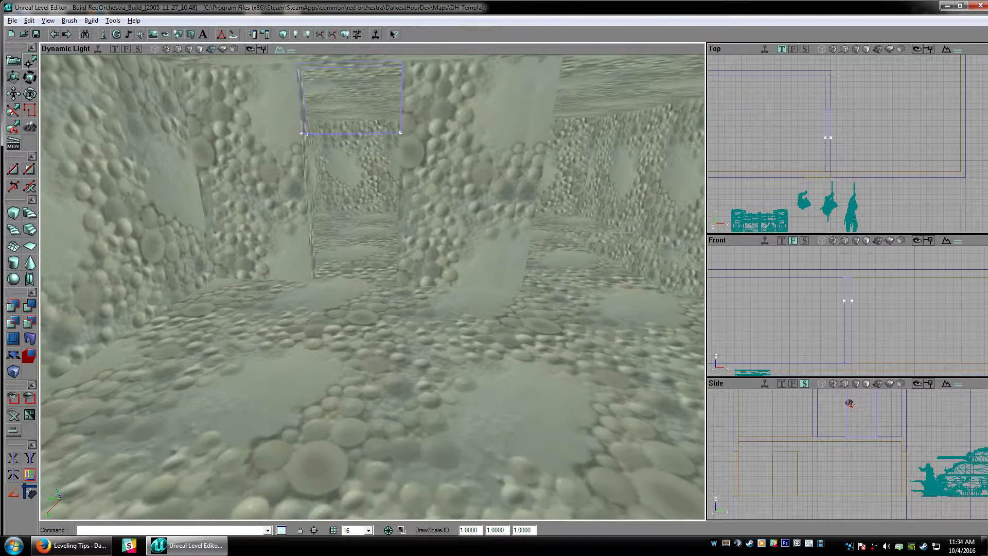
pyautogui.keyDown('ctrl'); pyautogui.moveTo(855, 291); pyautogui.dragTo(855, 283); pyautogui.keyUp('ctrl')
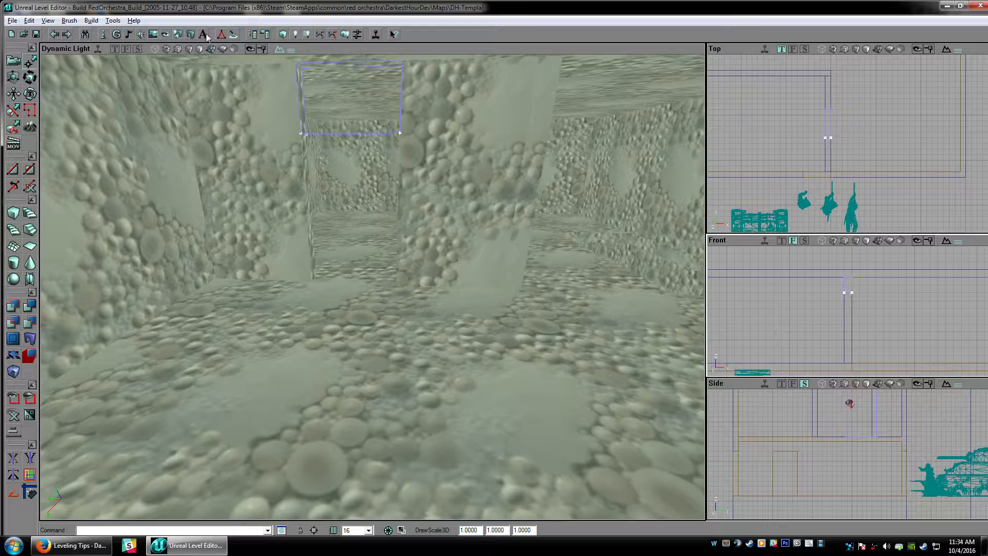
pyautogui.click(280, 38)
pyautogui.moveTo(373, 245); pyautogui.dragTo(430, 288)
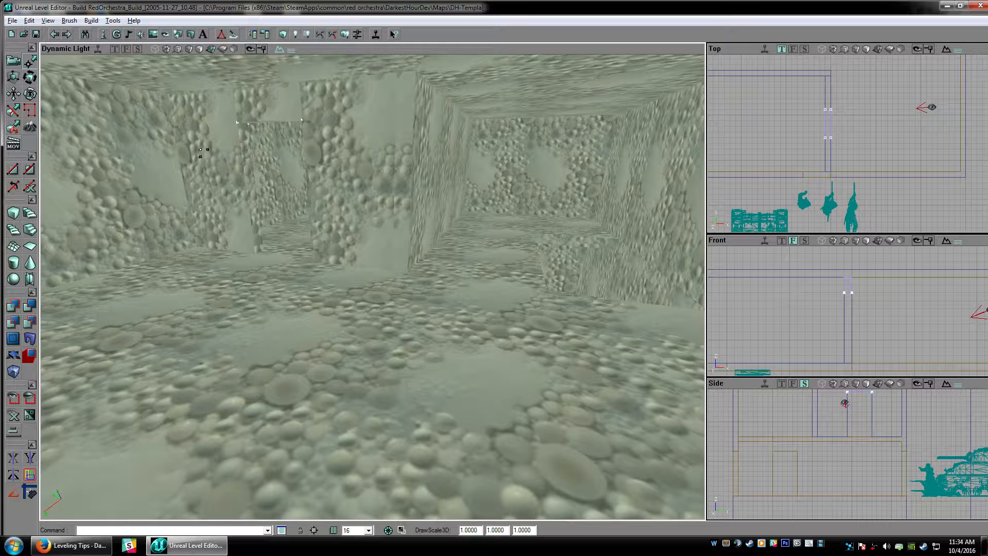
pyautogui.click(13, 61)
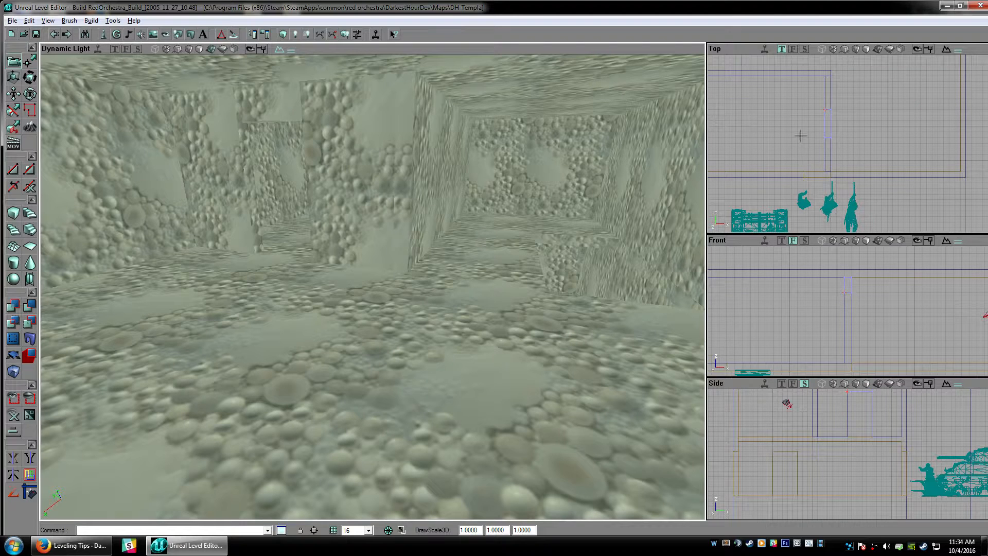
pyautogui.click(800, 135)
pyautogui.moveTo(381, 288); pyautogui.dragTo(368, 260)
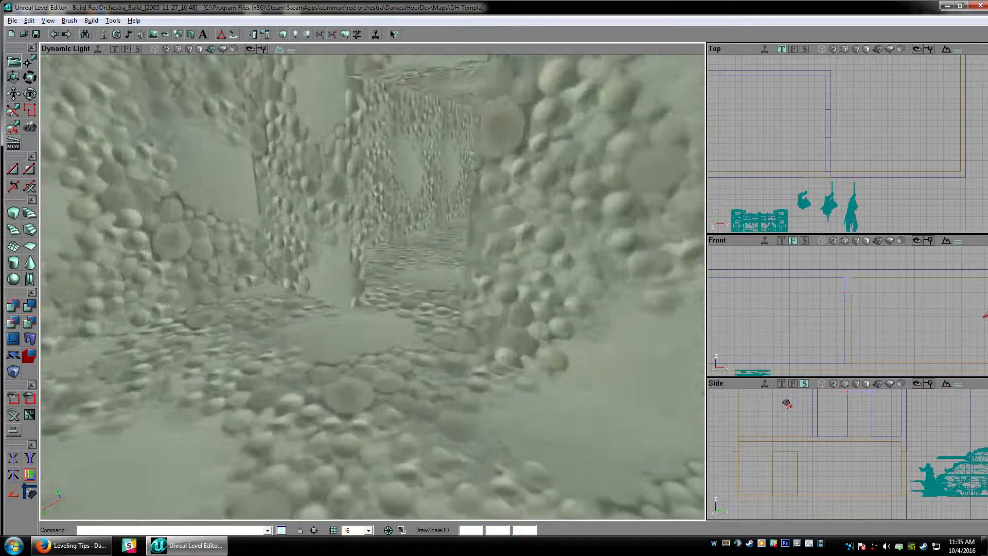
pyautogui.moveTo(368, 260); pyautogui.dragTo(329, 271)
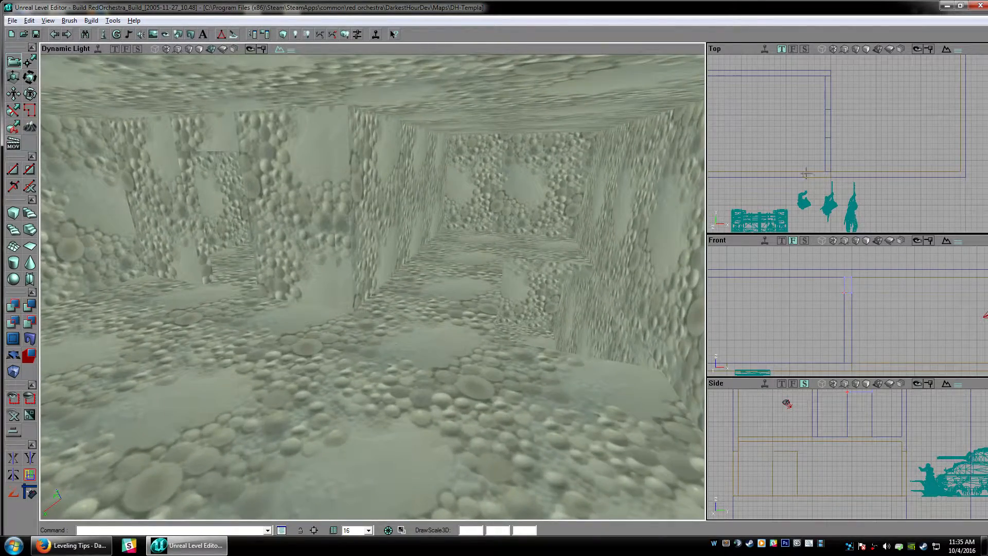
# Delete the upper-storey partition, both short wall segments and the doorway header brush
pyautogui.click(828, 137)
pyautogui.moveTo(607, 206); pyautogui.dragTo(576, 165)
pyautogui.keyDown('ctrl'); pyautogui.click(830, 97); pyautogui.keyUp('ctrl')
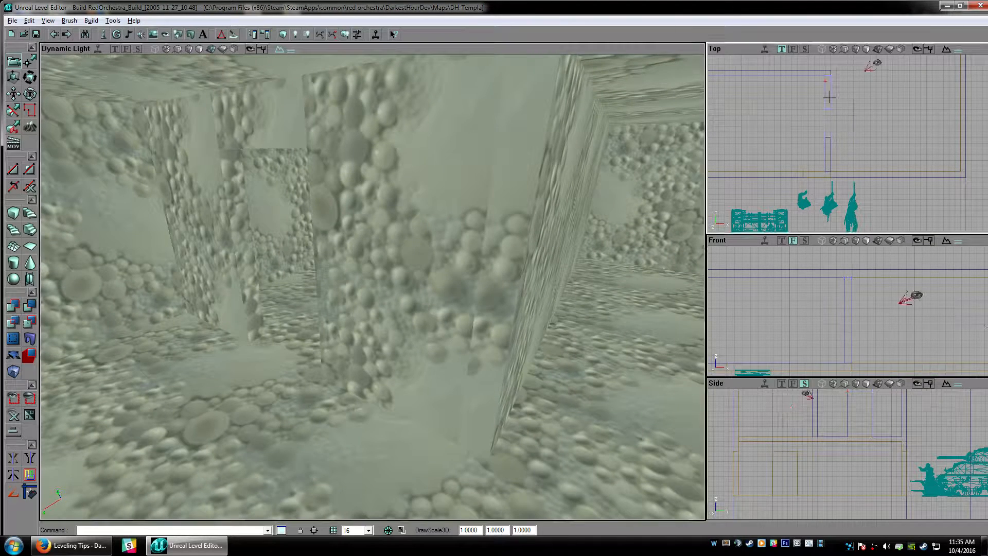
pyautogui.press('Delete')
pyautogui.click(831, 148)
pyautogui.press('Delete')
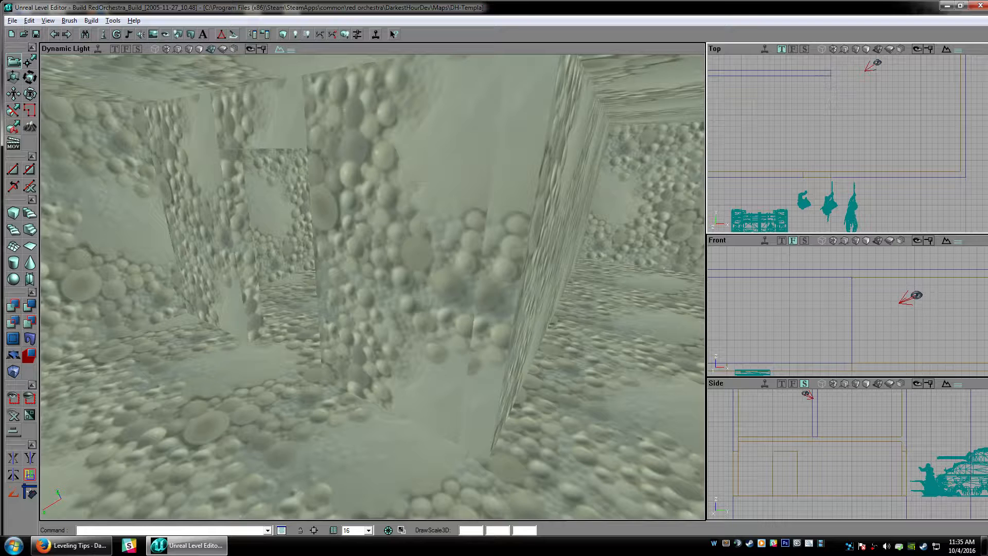
pyautogui.click(821, 76)
pyautogui.press('Delete')
# Pull the front vertices of the upper-storey subtractive brush back to about the building's mid-depth in the Top view
pyautogui.scroll(-5, 838, 87)
pyautogui.moveTo(851, 84); pyautogui.dragTo(847, 93)
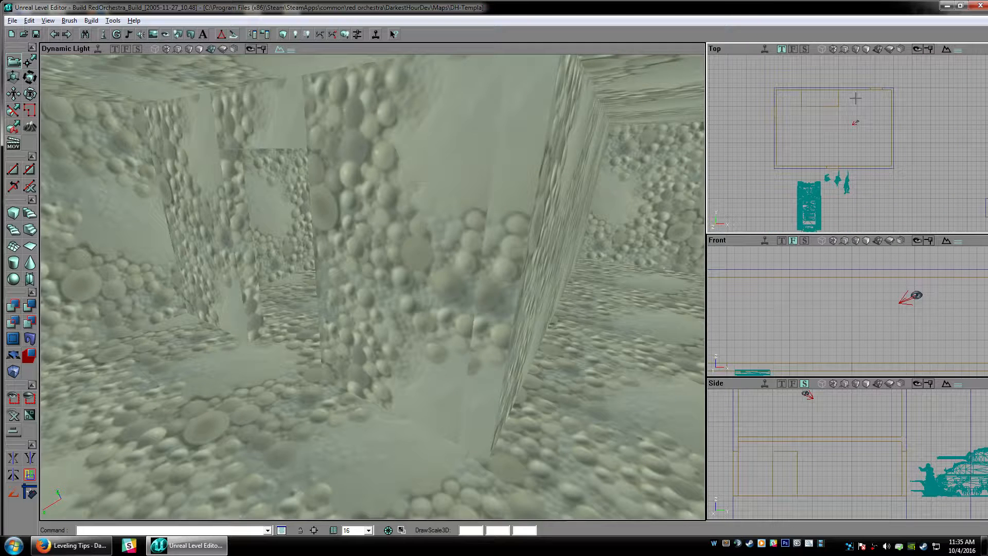
pyautogui.click(892, 122)
pyautogui.click(30, 61)
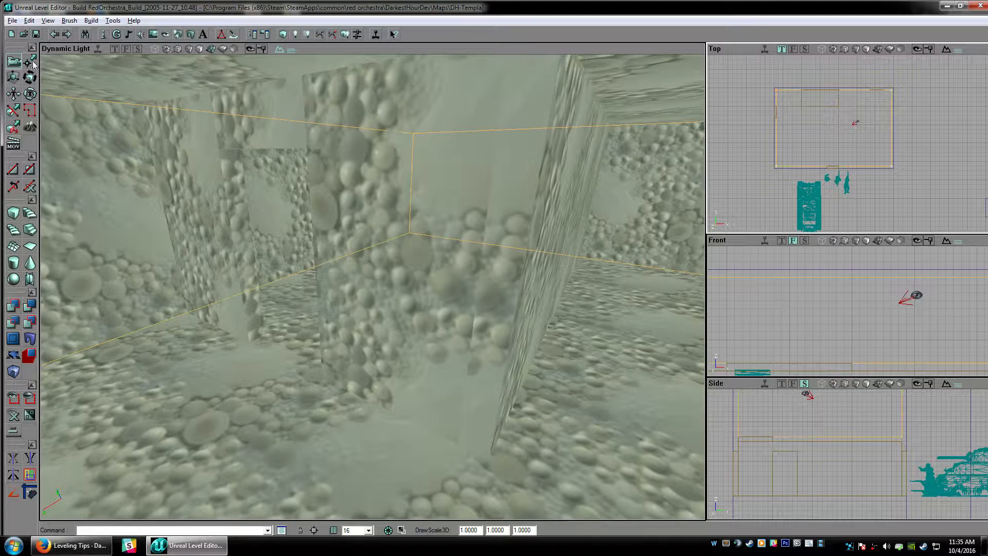
pyautogui.keyDown('ctrl'); pyautogui.keyDown('alt'); pyautogui.moveTo(768, 154); pyautogui.dragTo(891, 172); pyautogui.keyUp('alt'); pyautogui.keyUp('ctrl')
pyautogui.keyDown('ctrl'); pyautogui.moveTo(855, 122); pyautogui.dragTo(855, 76); pyautogui.keyUp('ctrl')
pyautogui.scroll(2, 855, 123)
pyautogui.keyDown('ctrl'); pyautogui.moveTo(855, 122); pyautogui.dragTo(856, 142); pyautogui.keyUp('ctrl')
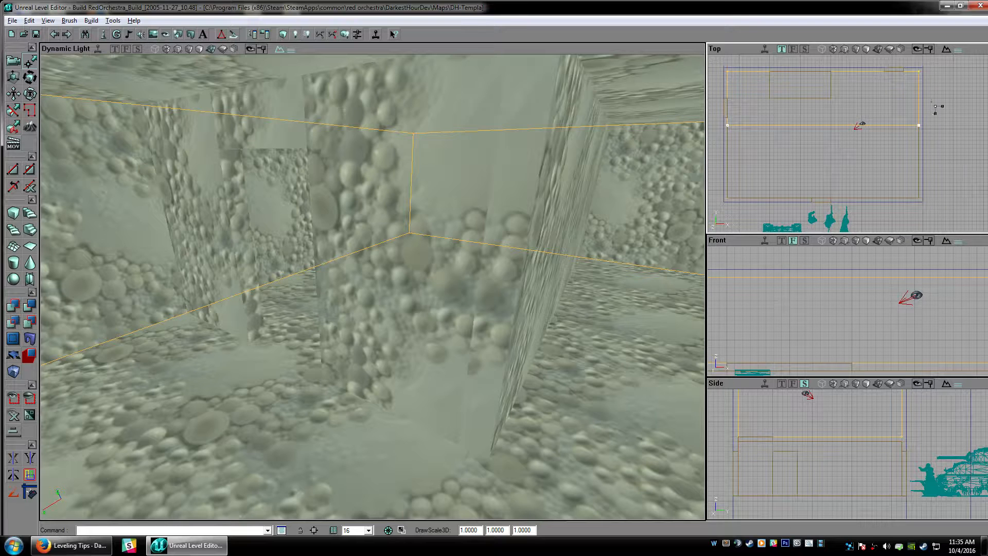
# Move the right-hand vertices of the upper-storey subtractive brush inward in the Top view to shorten the back room
pyautogui.moveTo(915, 68)
pyautogui.keyDown('ctrl'); pyautogui.keyDown('alt'); pyautogui.mouseDown()
pyautogui.moveTo(938, 127)
pyautogui.moveTo(842, 71)
pyautogui.moveTo(853, 71)
pyautogui.mouseUp(); pyautogui.keyUp('alt'); pyautogui.keyUp('ctrl')
pyautogui.keyDown('ctrl'); pyautogui.moveTo(854, 125); pyautogui.dragTo(857, 125); pyautogui.keyUp('ctrl')
pyautogui.moveTo(463, 247)
pyautogui.mouseDown()
pyautogui.moveTo(475, 288)
pyautogui.moveTo(465, 288)
pyautogui.mouseUp()
pyautogui.click(14, 61)
# Duplicate the back room brush beside the original with a wall gap, and trim the copy's outer vertices to the outer wall's inner face
pyautogui.moveTo(833, 120)
pyautogui.mouseDown()
pyautogui.moveTo(840, 147)
pyautogui.moveTo(987, 114)
pyautogui.moveTo(877, 125)
pyautogui.mouseUp()
pyautogui.scroll(3, 833, 119)
pyautogui.hotkey('ctrl', 'w')
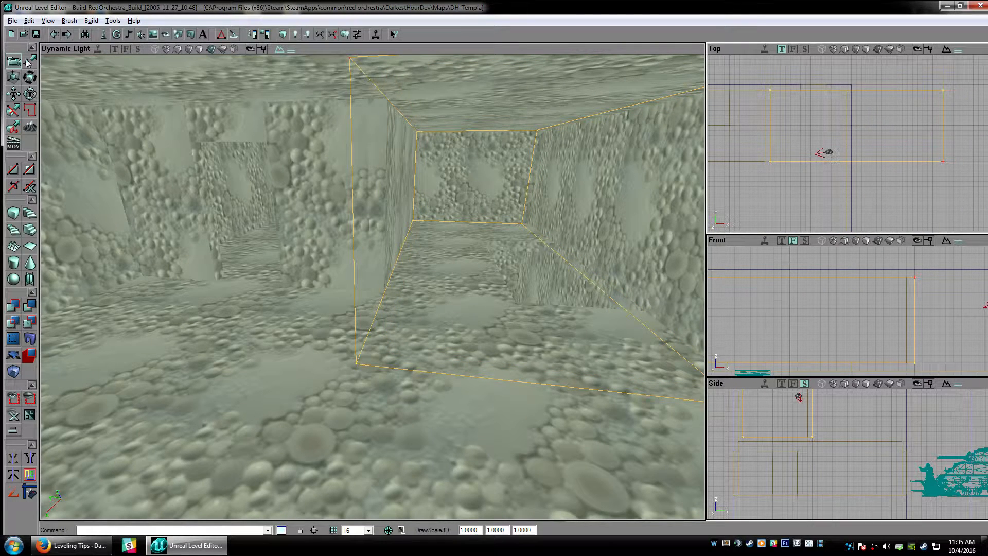
pyautogui.click(28, 63)
pyautogui.moveTo(885, 81)
pyautogui.keyDown('ctrl'); pyautogui.keyDown('alt'); pyautogui.mouseDown()
pyautogui.moveTo(973, 171)
pyautogui.moveTo(877, 172)
pyautogui.mouseUp(); pyautogui.keyUp('alt'); pyautogui.keyUp('ctrl')
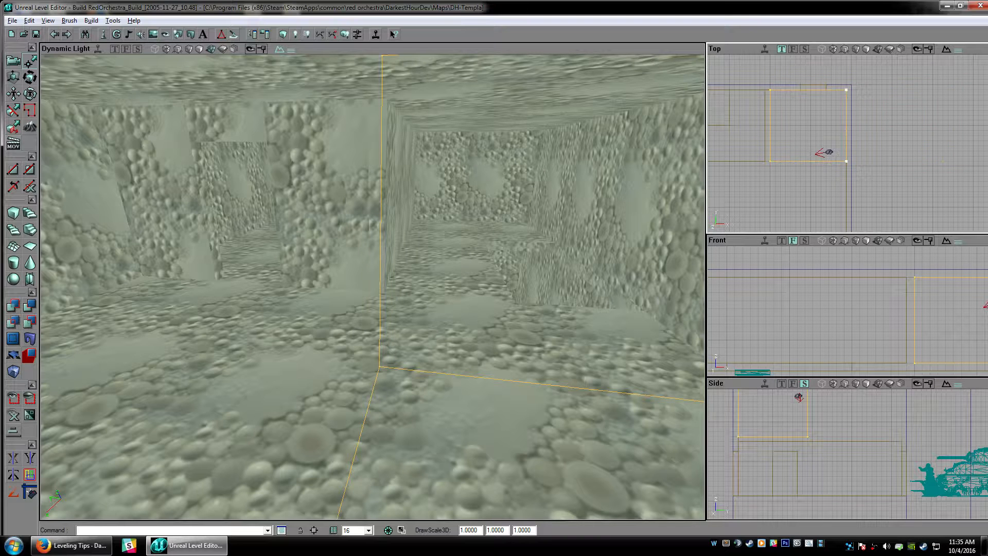
pyautogui.click(12, 61)
# Duplicate the small back room brush in front of the large room, and reshape the copy into a narrow hallway reaching the front wall
pyautogui.moveTo(841, 135)
pyautogui.mouseDown()
pyautogui.moveTo(888, 114)
pyautogui.moveTo(891, 84)
pyautogui.moveTo(798, 153)
pyautogui.moveTo(798, 144)
pyautogui.mouseUp()
pyautogui.hotkey('ctrl', 'w')
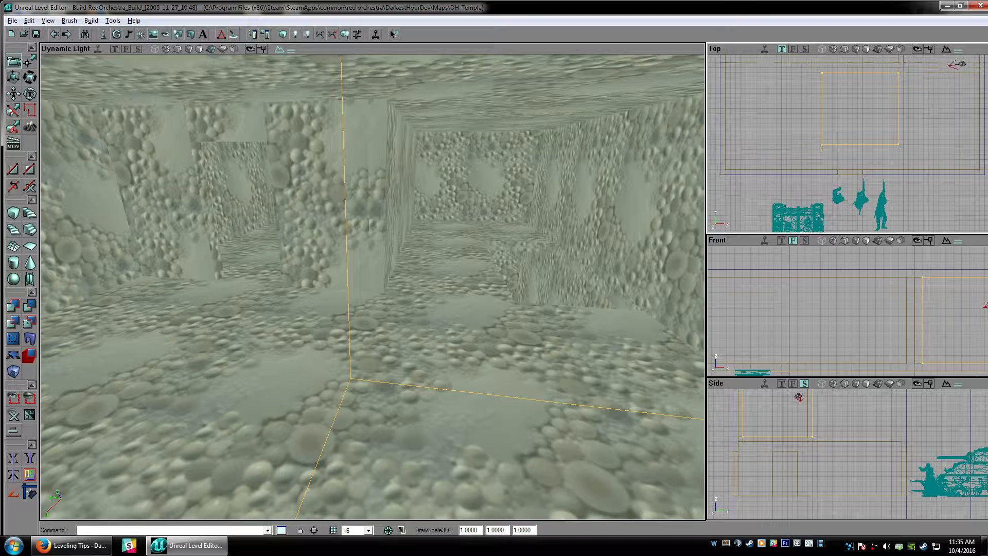
pyautogui.click(27, 61)
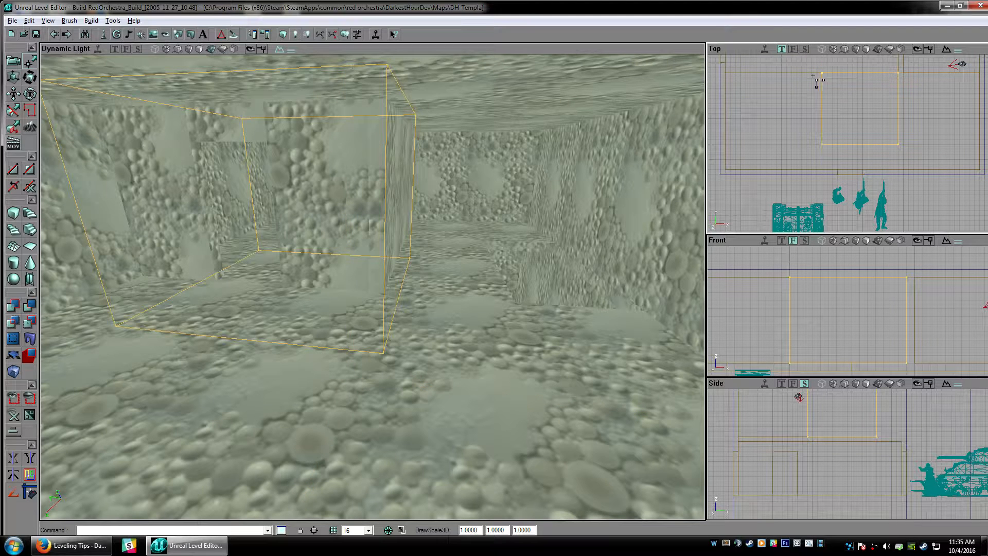
pyautogui.keyDown('ctrl'); pyautogui.keyDown('alt'); pyautogui.moveTo(809, 72); pyautogui.dragTo(831, 149); pyautogui.keyUp('alt'); pyautogui.keyUp('ctrl')
pyautogui.keyDown('ctrl'); pyautogui.keyDown('alt'); pyautogui.moveTo(808, 64); pyautogui.dragTo(842, 162); pyautogui.keyUp('alt'); pyautogui.keyUp('ctrl')
pyautogui.keyDown('ctrl'); pyautogui.moveTo(829, 65); pyautogui.dragTo(869, 64); pyautogui.keyUp('ctrl')
pyautogui.keyDown('ctrl'); pyautogui.keyDown('alt'); pyautogui.moveTo(839, 153); pyautogui.dragTo(934, 136); pyautogui.keyUp('alt'); pyautogui.keyUp('ctrl')
pyautogui.keyDown('ctrl'); pyautogui.moveTo(934, 136); pyautogui.dragTo(892, 170); pyautogui.keyUp('ctrl')
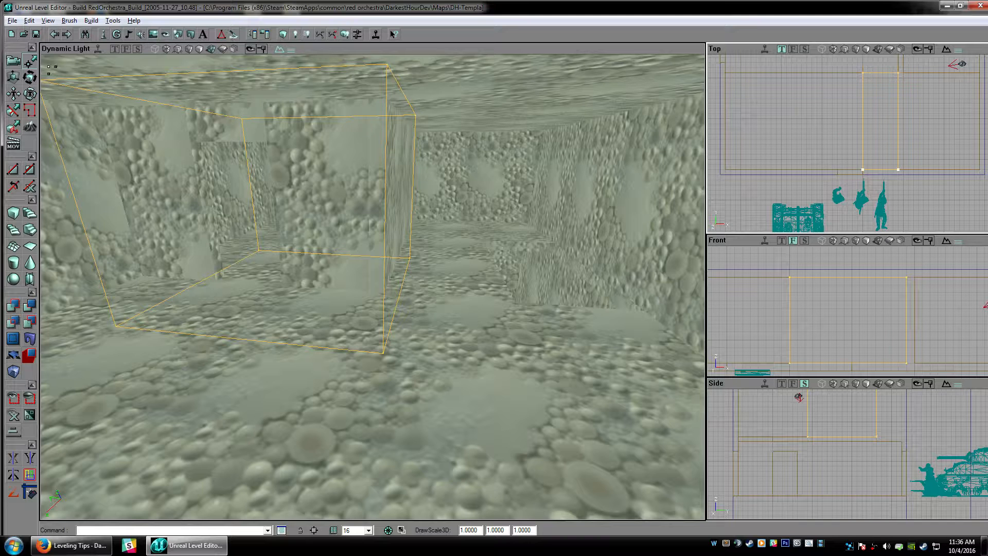
pyautogui.click(13, 61)
# Duplicate the hallway brush to its left with wall gaps, and resize the copy to meet the outer walls' inner faces
pyautogui.moveTo(846, 147)
pyautogui.mouseDown()
pyautogui.moveTo(814, 161)
pyautogui.moveTo(869, 141)
pyautogui.moveTo(823, 141)
pyautogui.mouseUp()
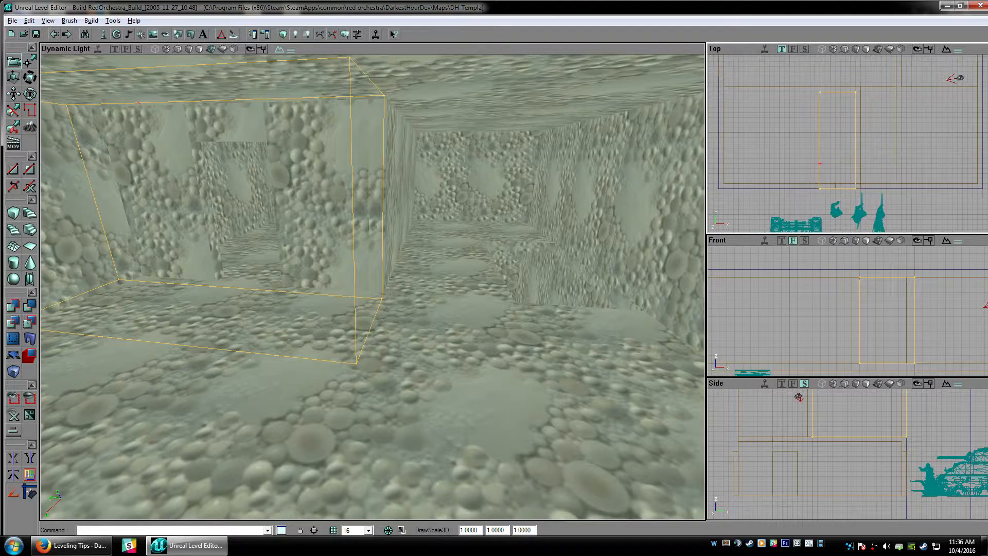
pyautogui.click(29, 65)
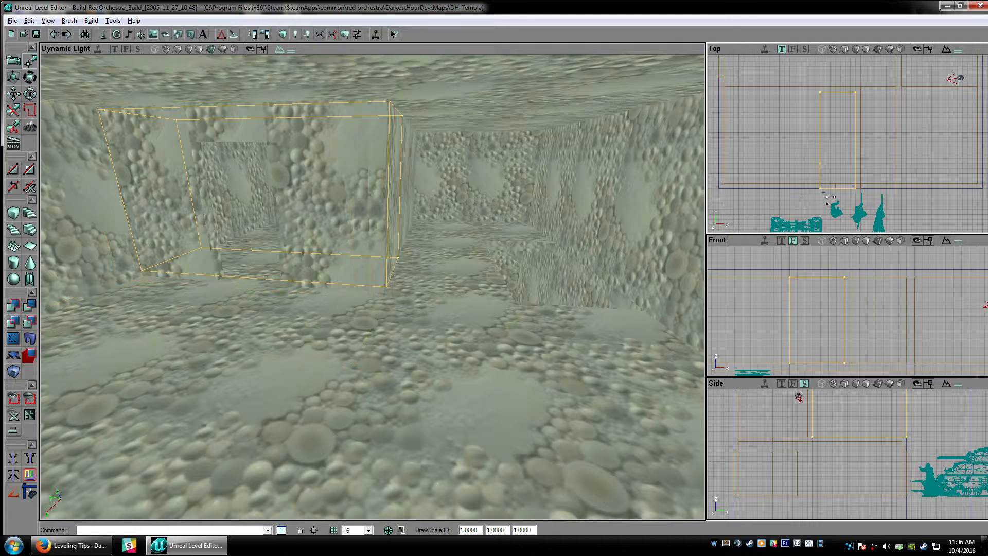
pyautogui.moveTo(804, 187)
pyautogui.keyDown('ctrl'); pyautogui.keyDown('alt'); pyautogui.mouseDown()
pyautogui.moveTo(863, 206)
pyautogui.moveTo(864, 195)
pyautogui.moveTo(819, 184)
pyautogui.mouseUp(); pyautogui.keyUp('alt'); pyautogui.keyUp('ctrl')
pyautogui.moveTo(807, 89)
pyautogui.keyDown('ctrl'); pyautogui.keyDown('alt'); pyautogui.mouseDown()
pyautogui.moveTo(828, 189)
pyautogui.moveTo(731, 95)
pyautogui.moveTo(717, 95)
pyautogui.mouseUp(); pyautogui.keyUp('alt'); pyautogui.keyUp('ctrl')
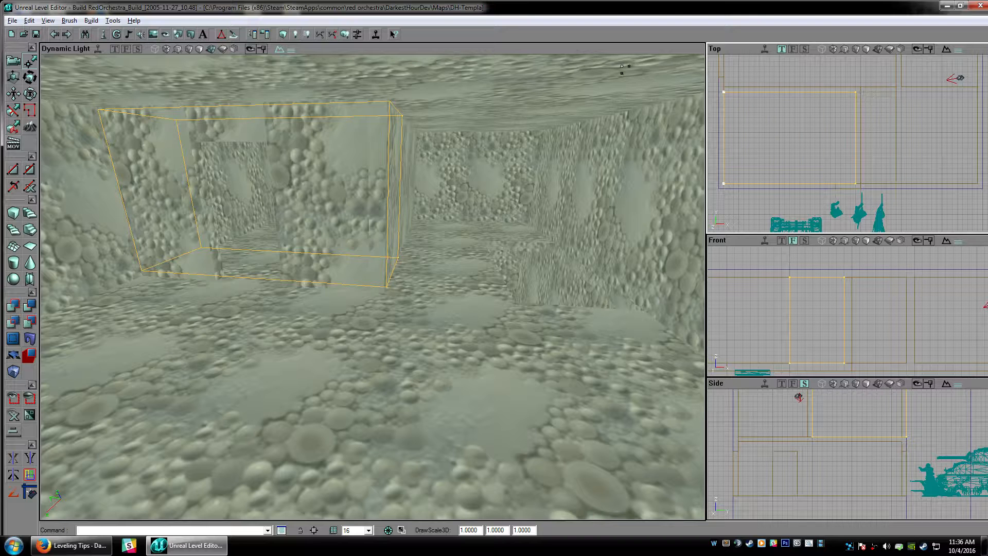
pyautogui.click(14, 61)
# Duplicate the front room brush across the hallway with a wall gap, and trim the copy's outer vertices to the outer wall's inner face
pyautogui.moveTo(945, 128); pyautogui.dragTo(929, 147)
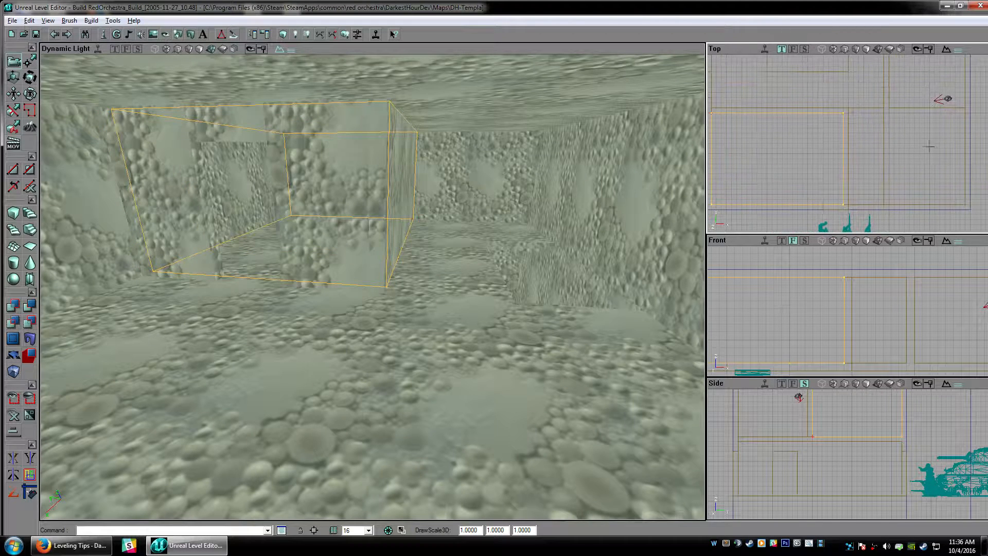
pyautogui.keyDown('ctrl'); pyautogui.moveTo(825, 151); pyautogui.dragTo(987, 152); pyautogui.keyUp('ctrl')
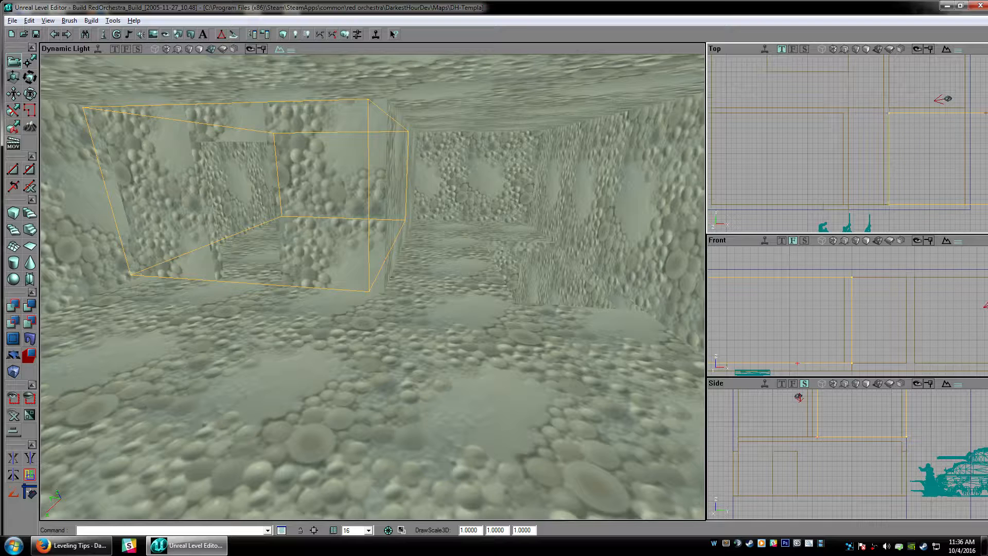
pyautogui.scroll(-2, 874, 144)
pyautogui.moveTo(874, 144)
pyautogui.mouseDown()
pyautogui.moveTo(826, 169)
pyautogui.moveTo(801, 164)
pyautogui.mouseUp()
pyautogui.click(32, 65)
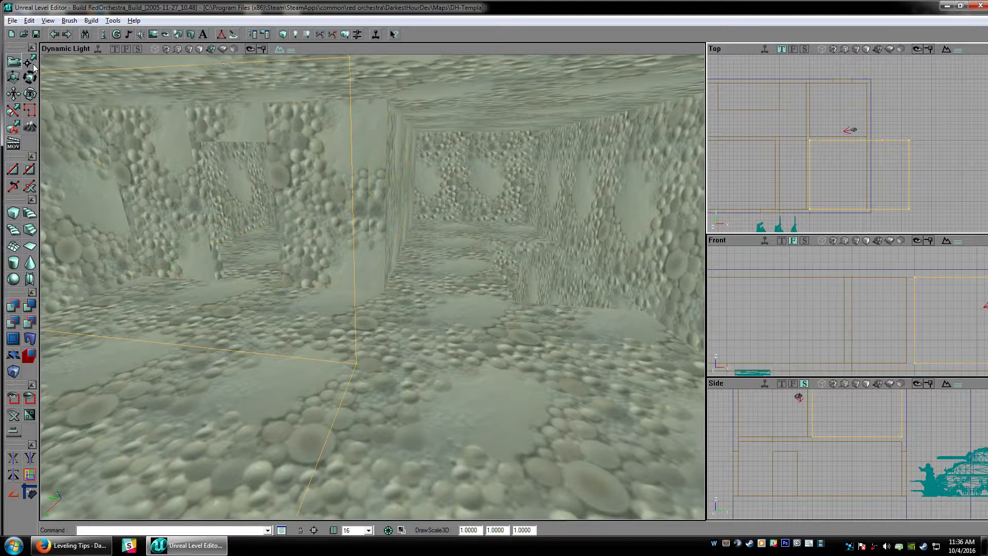
pyautogui.moveTo(879, 117)
pyautogui.keyDown('ctrl'); pyautogui.keyDown('alt'); pyautogui.mouseDown()
pyautogui.moveTo(941, 219)
pyautogui.moveTo(838, 118)
pyautogui.moveTo(864, 125)
pyautogui.mouseUp(); pyautogui.keyUp('alt'); pyautogui.keyUp('ctrl')
pyautogui.click(911, 140)
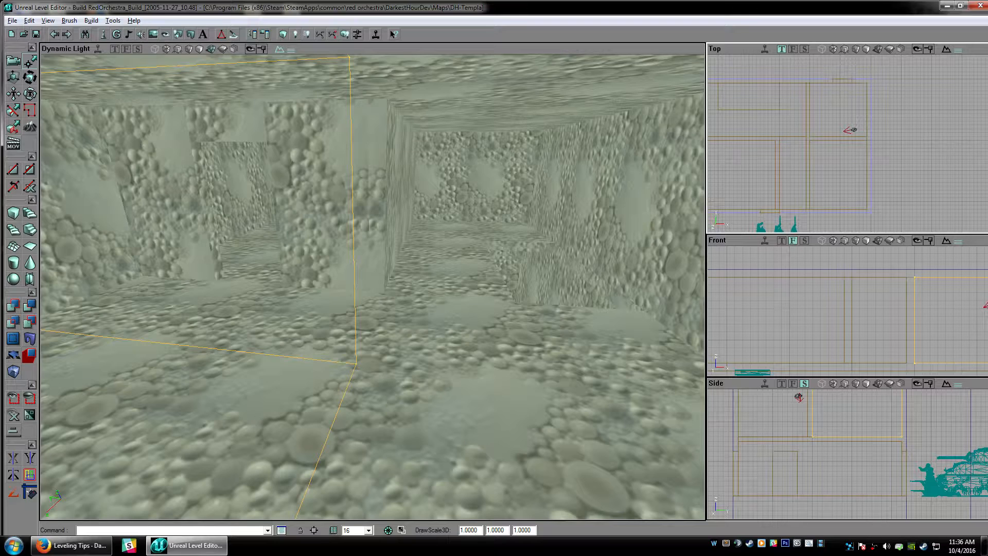
# Rebuild the geometry and inspect the upper-storey rooms carved by the subtractive brushes
pyautogui.click(283, 38)
pyautogui.moveTo(289, 196); pyautogui.dragTo(350, 206)
pyautogui.moveTo(350, 206); pyautogui.dragTo(360, 247, button='right')
pyautogui.moveTo(360, 247); pyautogui.dragTo(344, 221)
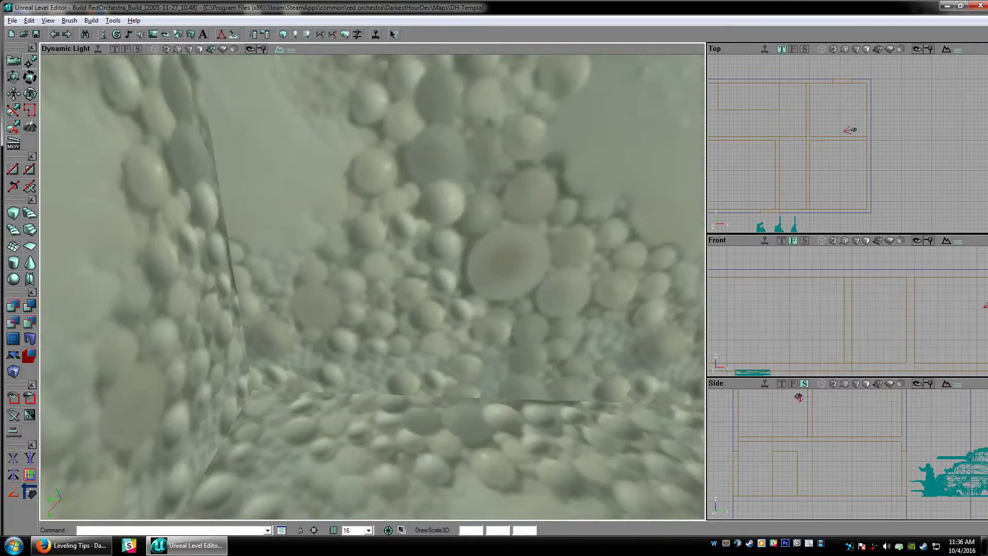
pyautogui.moveTo(372, 287); pyautogui.dragTo(483, 291, button='right')
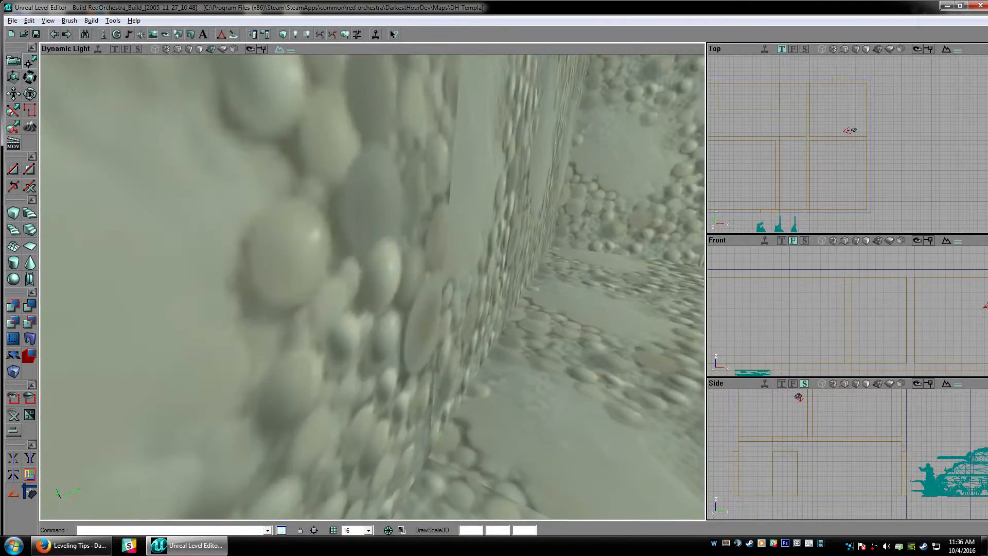
pyautogui.moveTo(315, 246); pyautogui.dragTo(561, 257, button='right')
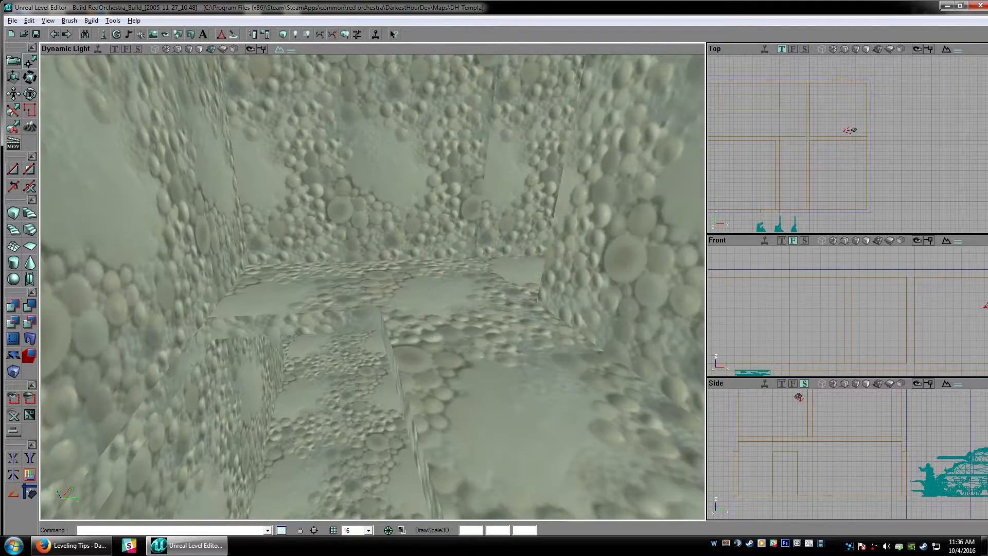
# Duplicate the ground-floor side doorway brush and move the copy onto the hallway's partition wall in the Top view
pyautogui.click(13, 61)
pyautogui.moveTo(884, 129); pyautogui.dragTo(960, 136, button='right')
pyautogui.moveTo(838, 176); pyautogui.dragTo(828, 139, button='right')
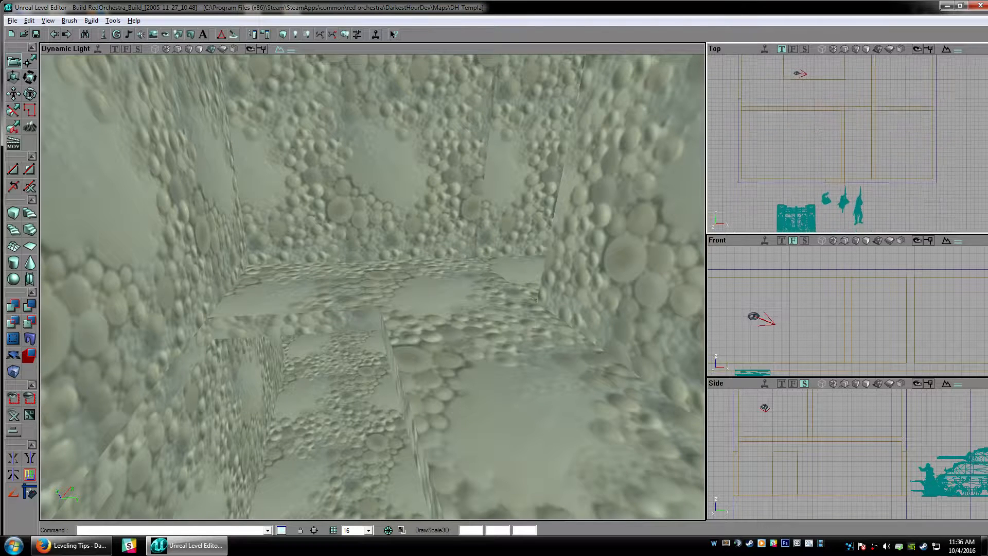
pyautogui.click(739, 80)
pyautogui.scroll(2, 739, 83)
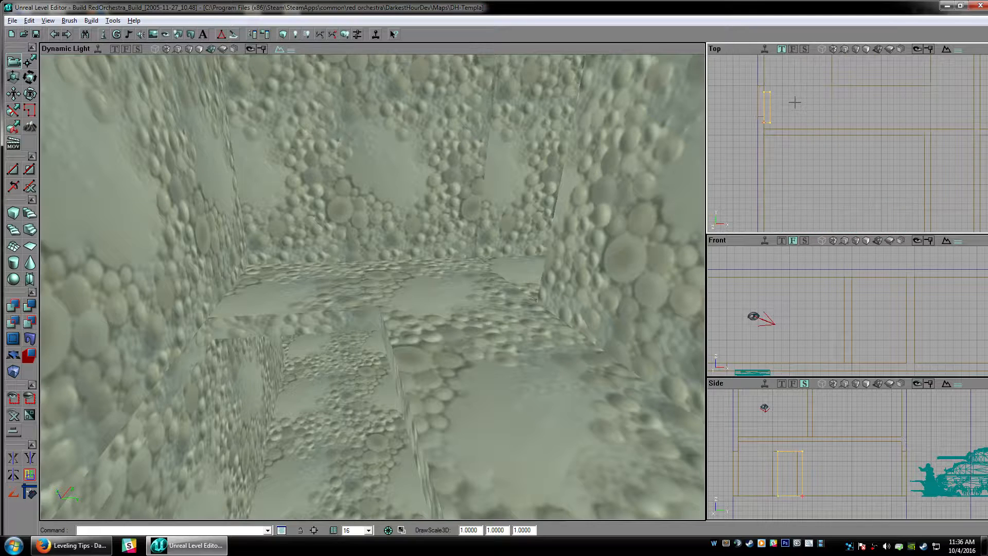
pyautogui.keyDown('ctrl'); pyautogui.keyDown('shift'); pyautogui.moveTo(795, 101); pyautogui.dragTo(955, 192); pyautogui.keyUp('shift'); pyautogui.keyUp('ctrl')
# Raise the doorway copy to the upper-storey floor in the Front view and align it with the partition wall
pyautogui.scroll(-5, 821, 299)
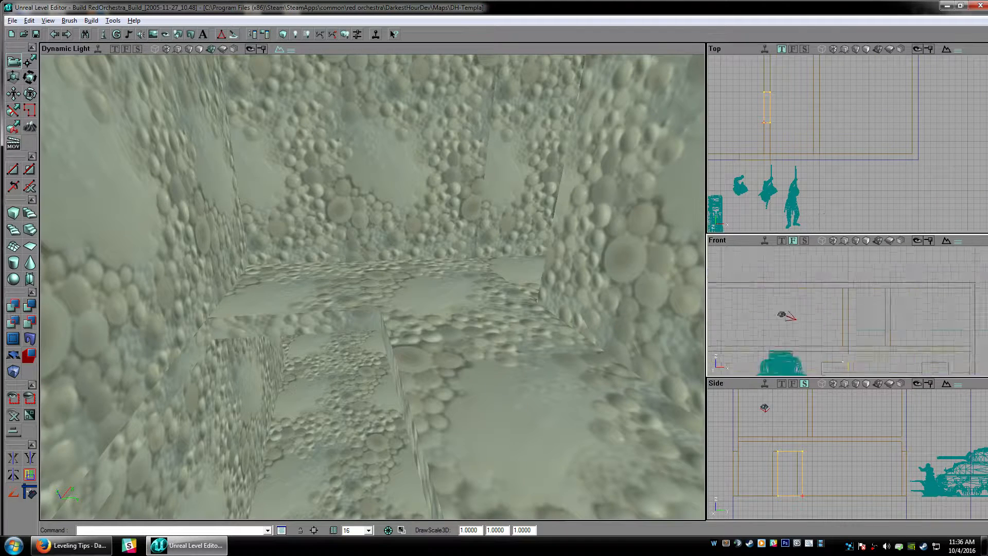
pyautogui.scroll(4, 821, 299)
pyautogui.keyDown('ctrl'); pyautogui.moveTo(844, 364); pyautogui.dragTo(843, 303); pyautogui.keyUp('ctrl')
pyautogui.keyDown('ctrl'); pyautogui.moveTo(782, 306); pyautogui.dragTo(788, 306); pyautogui.keyUp('ctrl')
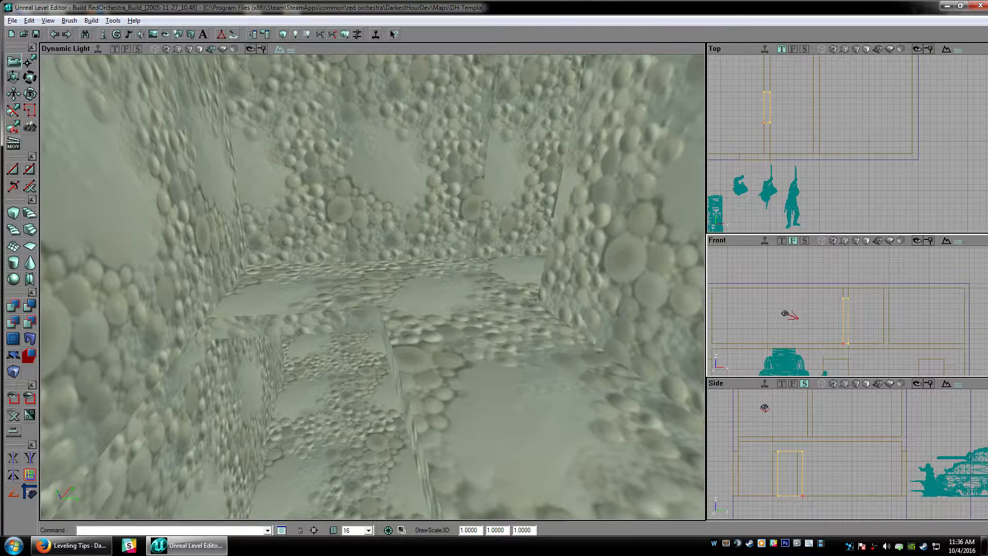
# Duplicate the doorway brush twice onto the hallway's opposite partition wall, one copy per room, and rebuild the geometry
pyautogui.moveTo(825, 79)
pyautogui.mouseDown()
pyautogui.moveTo(823, 114)
pyautogui.moveTo(851, 128)
pyautogui.moveTo(869, 96)
pyautogui.moveTo(869, 108)
pyautogui.mouseUp()
pyautogui.hotkey('ctrl', 'w')
pyautogui.hotkey('ctrl', 'w')
pyautogui.keyDown('ctrl'); pyautogui.keyDown('shift'); pyautogui.moveTo(825, 159); pyautogui.dragTo(819, 60); pyautogui.keyUp('shift'); pyautogui.keyUp('ctrl')
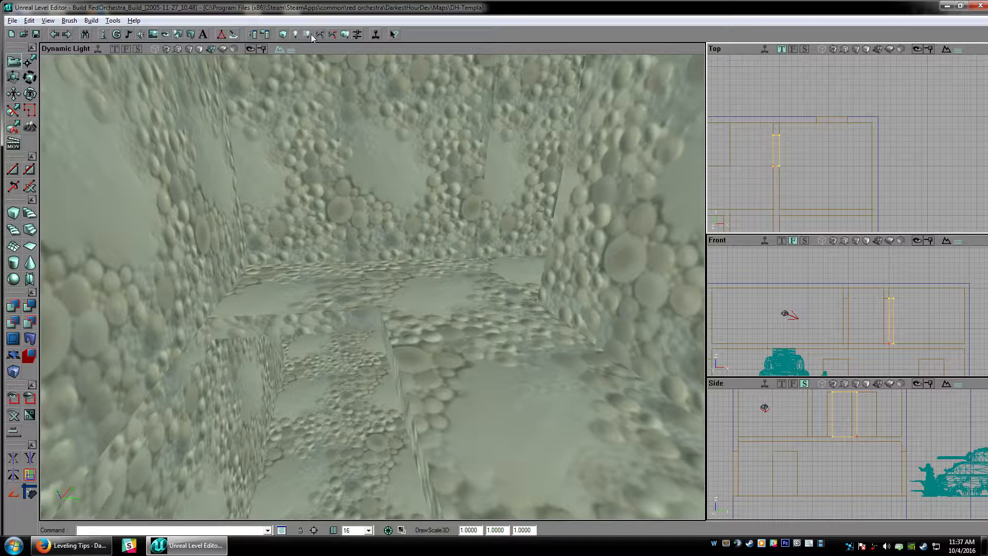
pyautogui.click(283, 34)
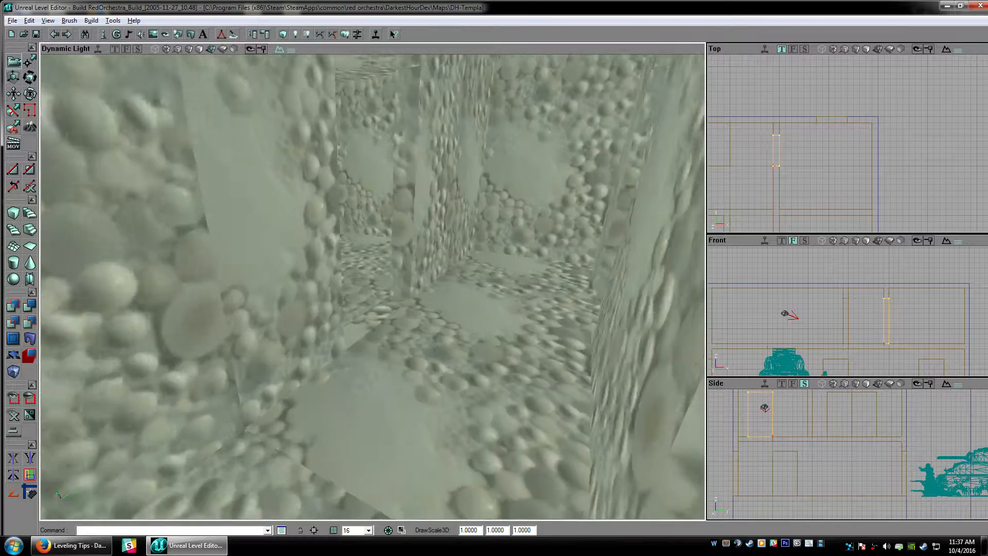
pyautogui.moveTo(372, 287)
pyautogui.mouseDown()
pyautogui.moveTo(268, 314)
pyautogui.moveTo(283, 324)
pyautogui.moveTo(283, 411)
pyautogui.moveTo(283, 313)
pyautogui.mouseUp()
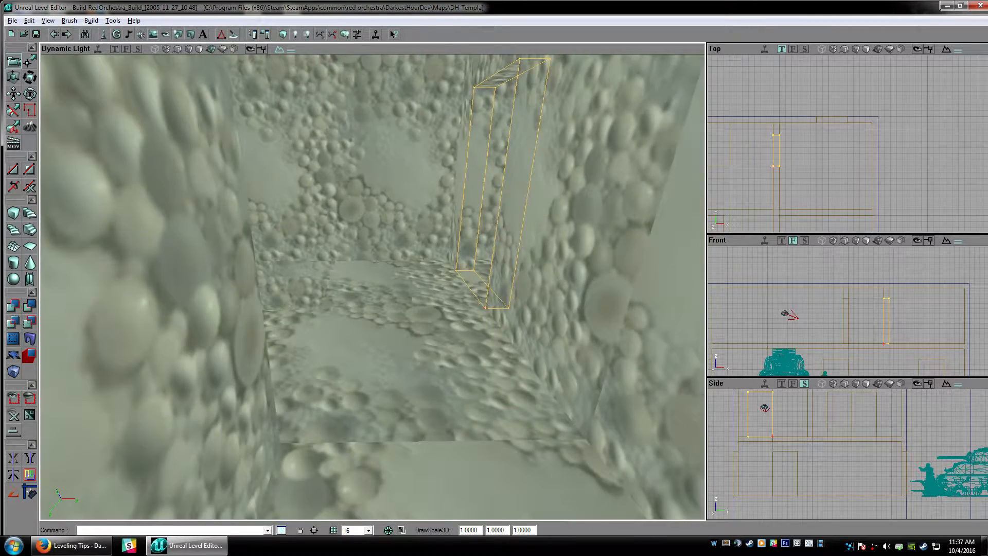
# Duplicate the back room's doorway brush and move the copy into the outer side wall
pyautogui.moveTo(838, 154)
pyautogui.mouseDown()
pyautogui.moveTo(813, 154)
pyautogui.moveTo(823, 172)
pyautogui.moveTo(903, 178)
pyautogui.mouseUp()
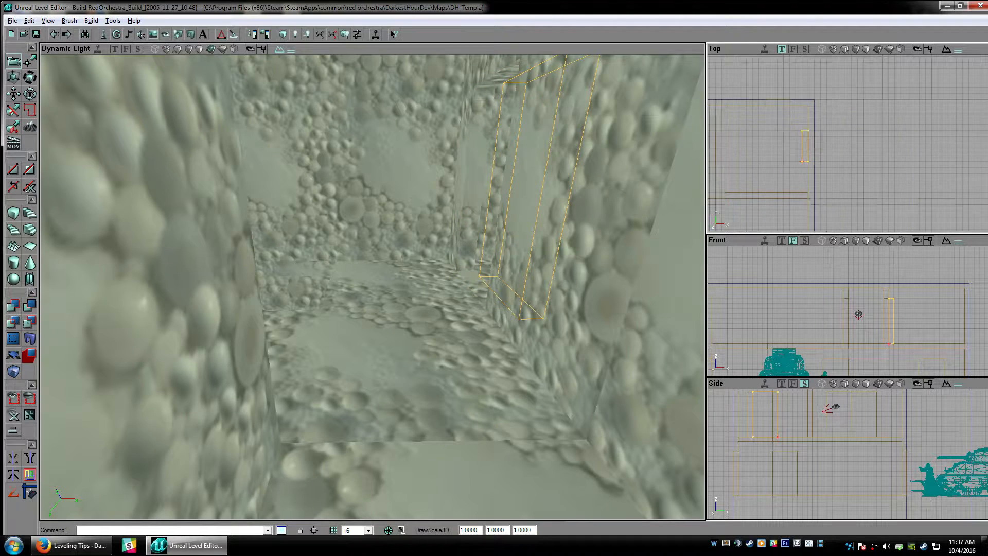
pyautogui.keyDown('shift'); pyautogui.moveTo(802, 161); pyautogui.dragTo(808, 161); pyautogui.keyUp('shift')
pyautogui.moveTo(528, 199); pyautogui.dragTo(631, 173)
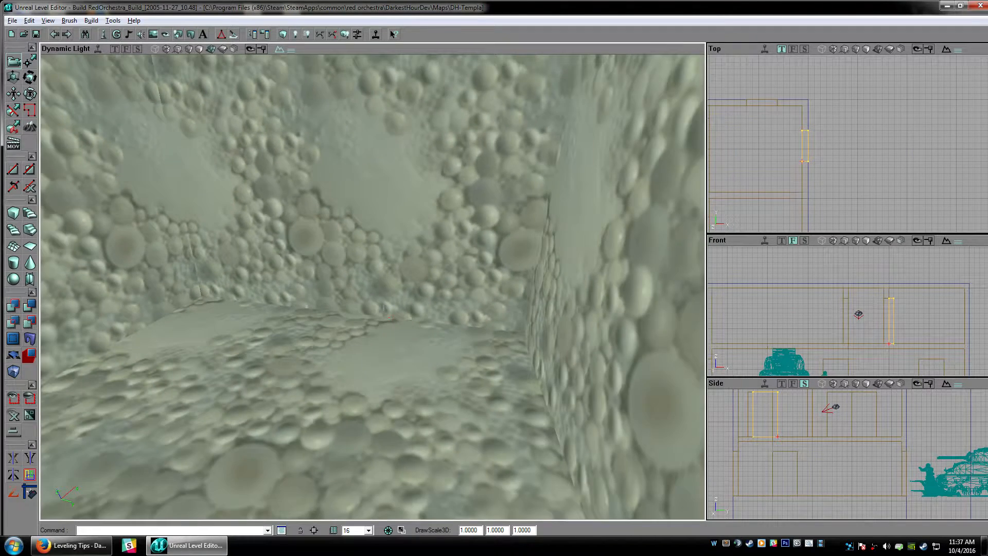
# Raise the outer-wall copy's lower vertices in the Front view to form a window, and rebuild the geometry
pyautogui.click(30, 62)
pyautogui.moveTo(854, 324); pyautogui.dragTo(977, 345)
pyautogui.scroll(5, 875, 326)
pyautogui.moveTo(821, 327)
pyautogui.keyDown('ctrl'); pyautogui.keyDown('alt'); pyautogui.mouseDown()
pyautogui.moveTo(899, 349)
pyautogui.moveTo(835, 289)
pyautogui.mouseUp(); pyautogui.keyUp('alt'); pyautogui.keyUp('ctrl')
pyautogui.scroll(-4, 831, 327)
pyautogui.moveTo(831, 326); pyautogui.dragTo(826, 310)
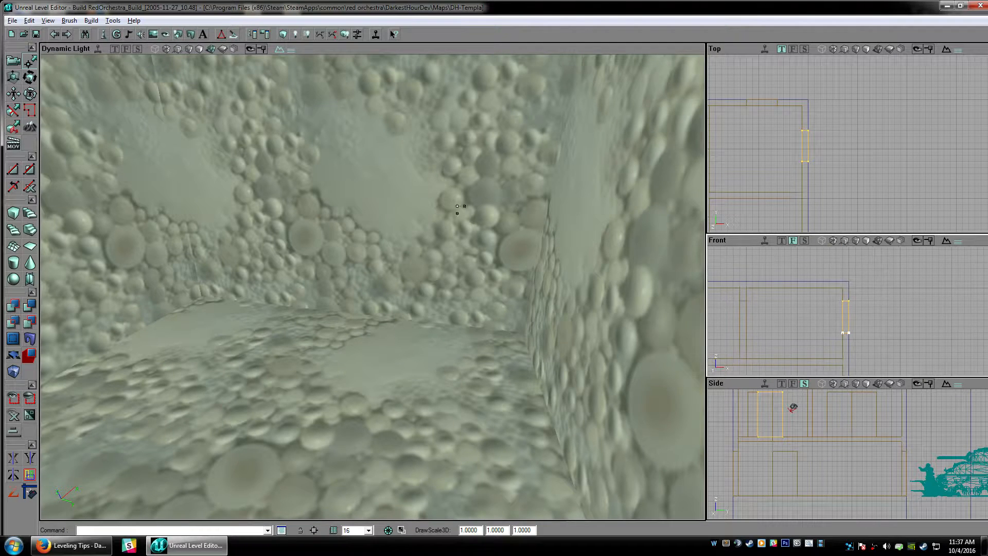
pyautogui.moveTo(456, 210)
pyautogui.mouseDown()
pyautogui.moveTo(458, 137)
pyautogui.moveTo(452, 199)
pyautogui.mouseUp()
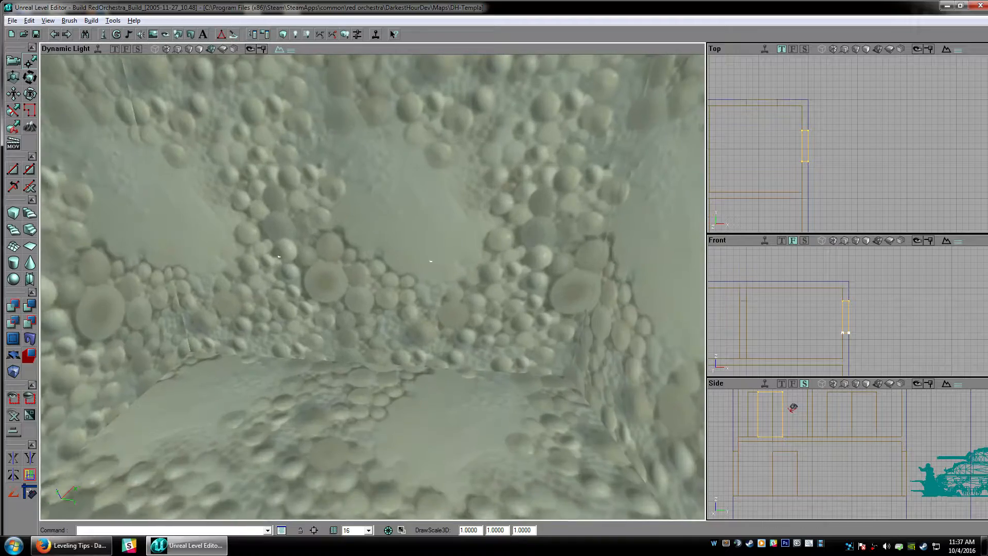
pyautogui.click(283, 34)
pyautogui.moveTo(376, 289); pyautogui.dragTo(281, 299)
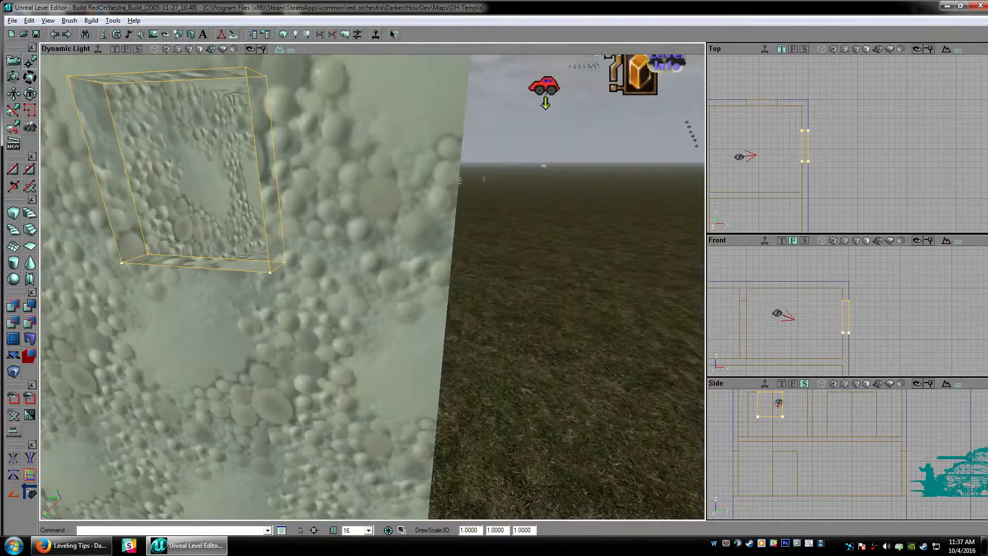
pyautogui.moveTo(225, 204)
pyautogui.mouseDown()
pyautogui.moveTo(221, 247)
pyautogui.moveTo(231, 155)
pyautogui.moveTo(247, 149)
pyautogui.moveTo(224, 204)
pyautogui.mouseUp()
# Duplicate the window brush, rotate the copy a quarter turn and fit it into the same room's rear outer wall
pyautogui.click(13, 61)
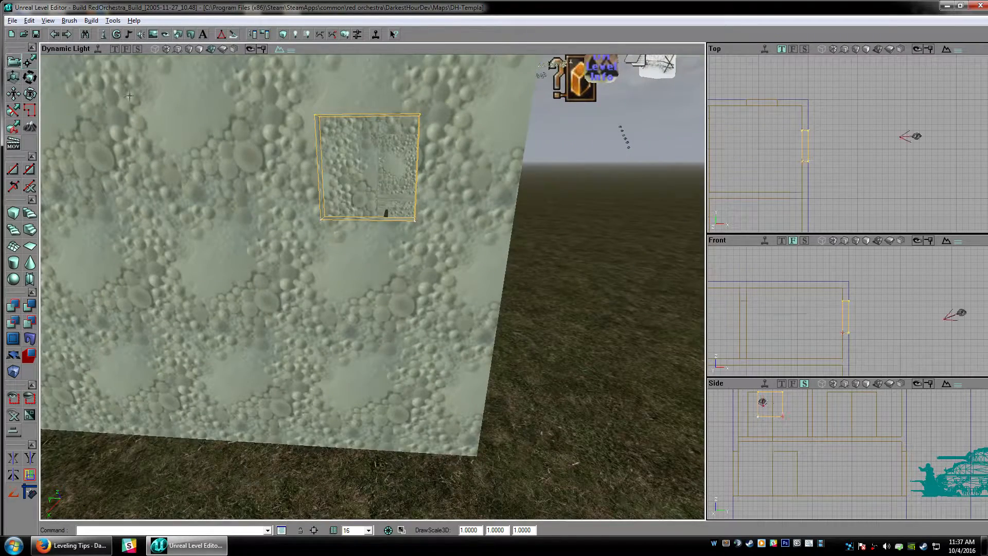
pyautogui.moveTo(835, 158); pyautogui.dragTo(915, 147)
pyautogui.moveTo(463, 206); pyautogui.dragTo(494, 195)
pyautogui.moveTo(908, 132); pyautogui.dragTo(877, 141)
pyautogui.scroll(2, 908, 133)
pyautogui.hotkey('ctrl', 'w')
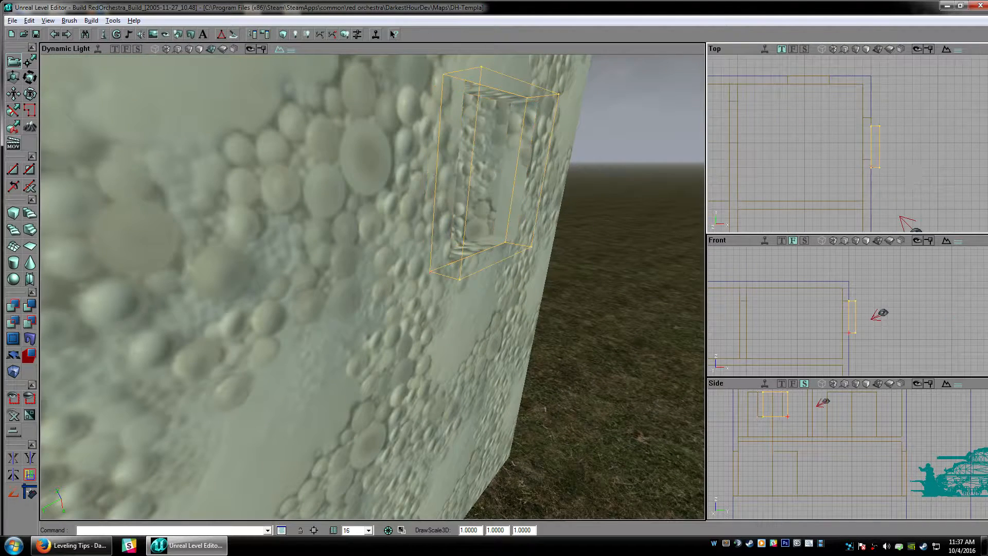
pyautogui.keyDown('ctrl'); pyautogui.keyDown('shift'); pyautogui.moveTo(911, 178); pyautogui.dragTo(828, 113); pyautogui.keyUp('shift'); pyautogui.keyUp('ctrl')
pyautogui.moveTo(910, 177)
pyautogui.keyDown('ctrl'); pyautogui.mouseDown(button='right')
pyautogui.moveTo(901, 177)
pyautogui.moveTo(911, 178)
pyautogui.mouseUp(button='right'); pyautogui.keyUp('ctrl')
pyautogui.keyDown('ctrl'); pyautogui.moveTo(910, 177); pyautogui.dragTo(943, 169); pyautogui.keyUp('ctrl')
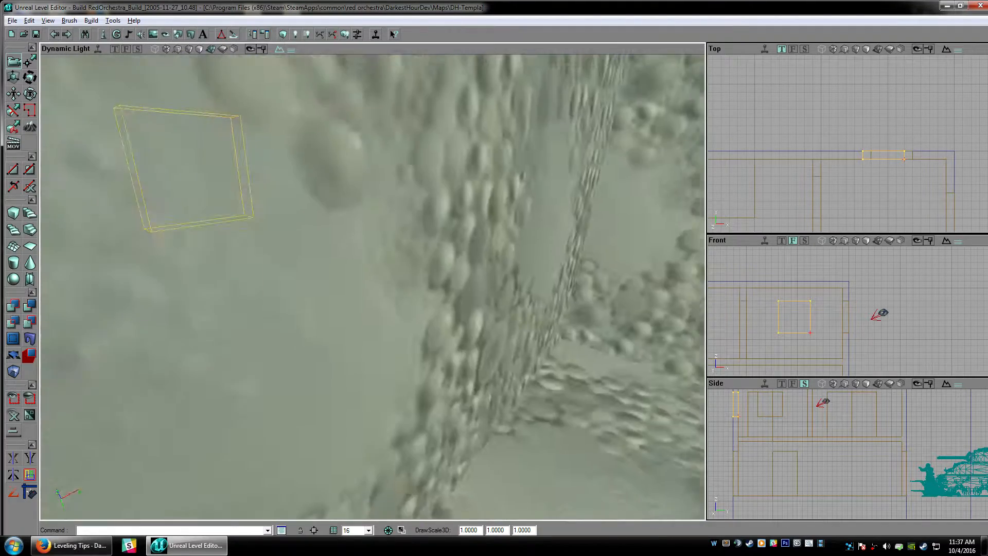
pyautogui.moveTo(372, 287)
pyautogui.mouseDown()
pyautogui.moveTo(391, 242)
pyautogui.moveTo(360, 308)
pyautogui.mouseUp()
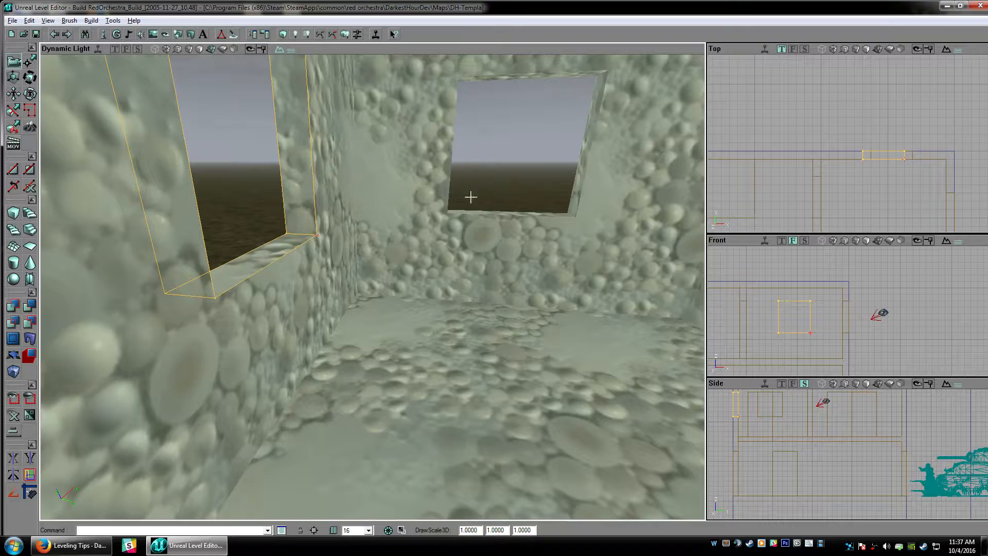
# Examine the two windows, the upstairs rooms and doorways, and the building's exterior
pyautogui.moveTo(471, 197); pyautogui.dragTo(437, 200)
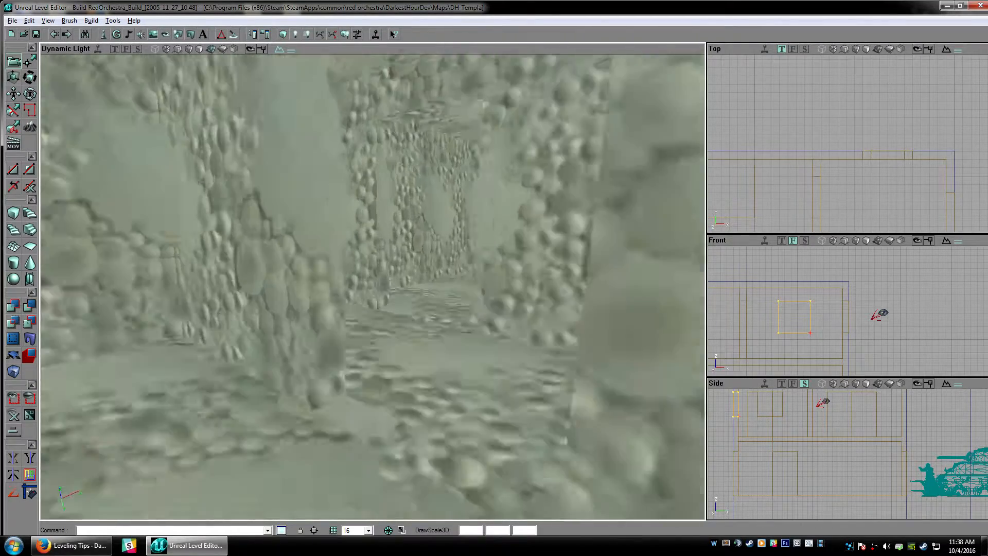
pyautogui.scroll(6, 820, 168)
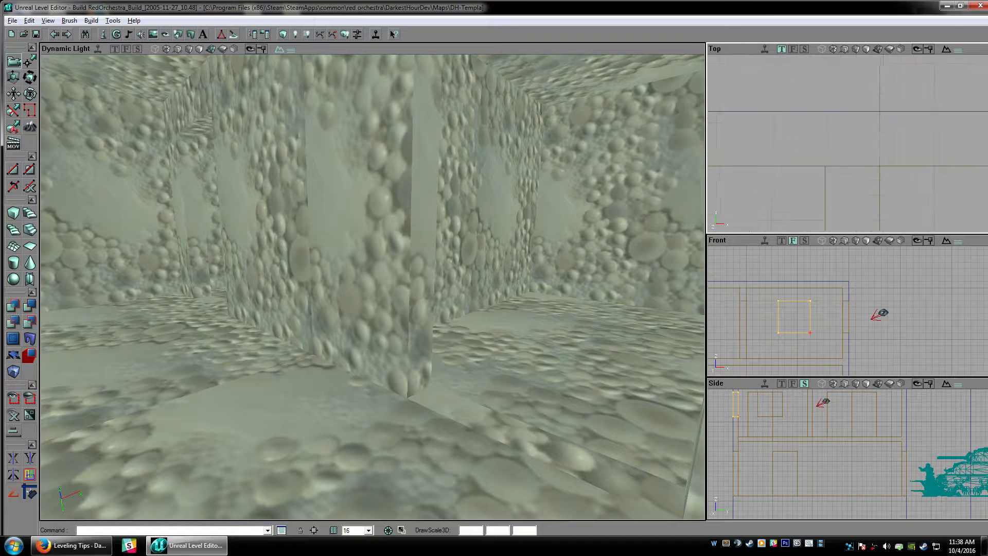
pyautogui.scroll(-4, 819, 168)
pyautogui.moveTo(819, 169); pyautogui.dragTo(921, 77)
pyautogui.scroll(-5, 819, 168)
pyautogui.scroll(3, 820, 168)
pyautogui.moveTo(820, 169); pyautogui.dragTo(818, 146)
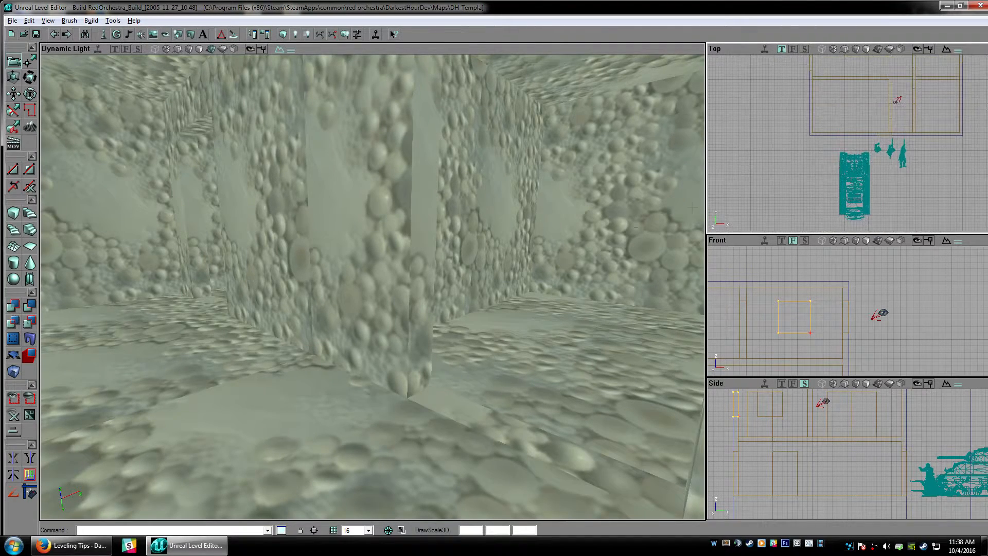
pyautogui.moveTo(515, 257); pyautogui.dragTo(591, 257, button='right')
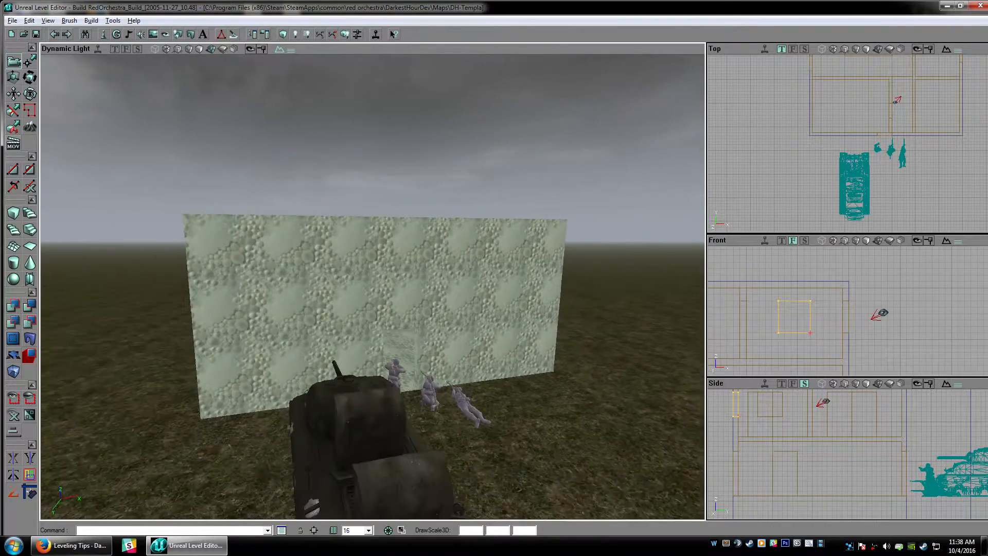
pyautogui.moveTo(372, 288); pyautogui.dragTo(375, 360)
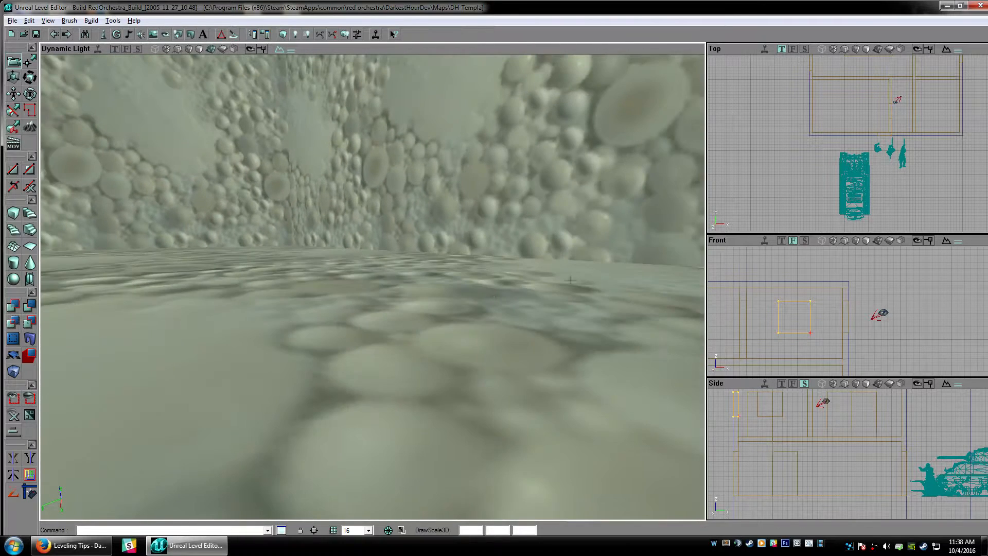
# Widen the front room's upstairs doorway brush beyond both faces of the partition wall, and rebuild the geometry
pyautogui.moveTo(869, 124)
pyautogui.mouseDown()
pyautogui.moveTo(828, 177)
pyautogui.moveTo(814, 136)
pyautogui.moveTo(821, 191)
pyautogui.moveTo(842, 223)
pyautogui.mouseUp()
pyautogui.scroll(5, 828, 176)
pyautogui.scroll(1, 849, 168)
pyautogui.click(855, 203)
pyautogui.click(31, 62)
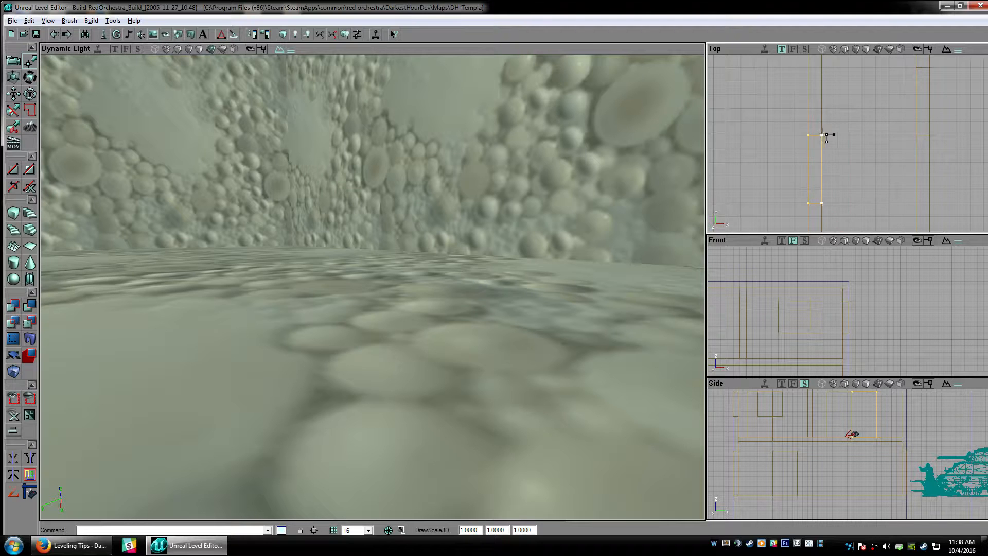
pyautogui.moveTo(821, 130)
pyautogui.keyDown('ctrl'); pyautogui.mouseDown()
pyautogui.moveTo(835, 129)
pyautogui.moveTo(816, 199)
pyautogui.moveTo(787, 131)
pyautogui.mouseUp(); pyautogui.keyUp('ctrl')
pyautogui.moveTo(452, 275)
pyautogui.mouseDown()
pyautogui.moveTo(452, 309)
pyautogui.moveTo(494, 329)
pyautogui.moveTo(452, 276)
pyautogui.mouseUp()
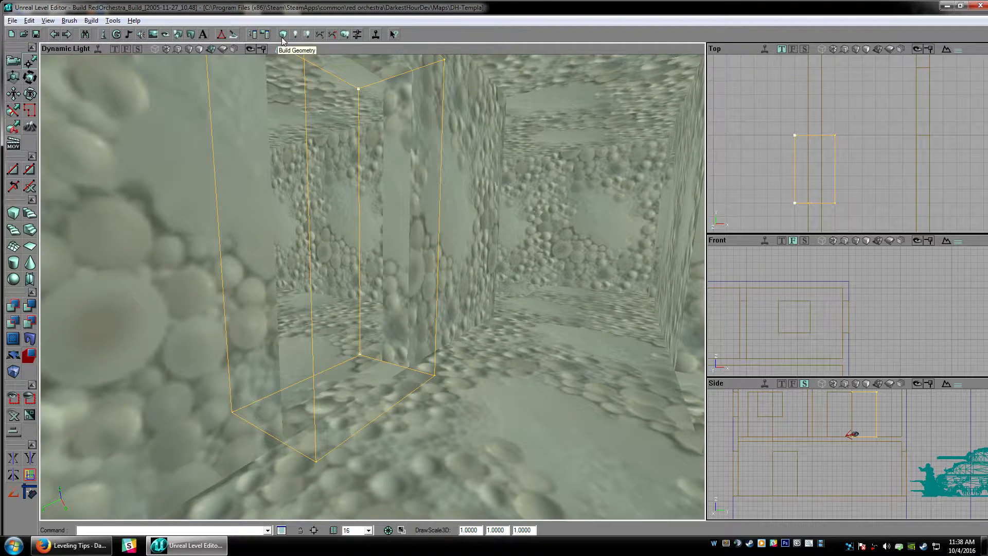
pyautogui.click(281, 36)
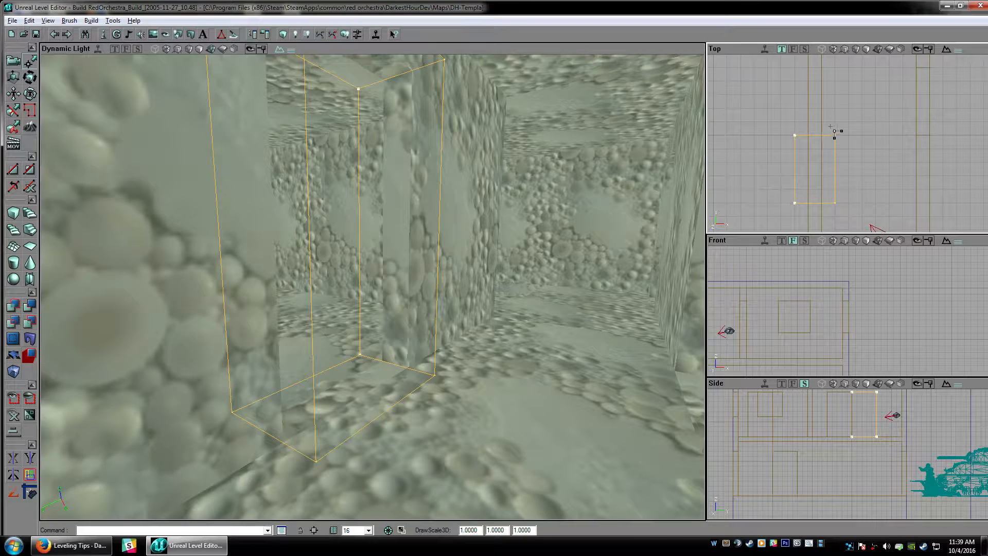
# Restore the doorway brush to the partition wall's thickness, rebuild the geometry and inspect the doorway
pyautogui.moveTo(830, 126)
pyautogui.keyDown('ctrl'); pyautogui.keyDown('alt'); pyautogui.mouseDown()
pyautogui.moveTo(859, 211)
pyautogui.moveTo(823, 133)
pyautogui.moveTo(805, 221)
pyautogui.mouseUp(); pyautogui.keyUp('alt'); pyautogui.keyUp('ctrl')
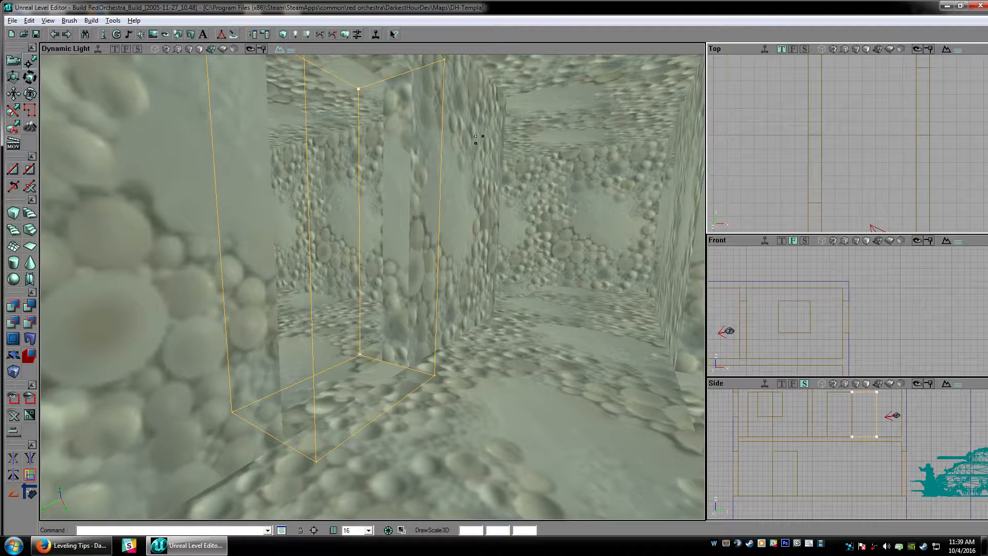
pyautogui.click(283, 34)
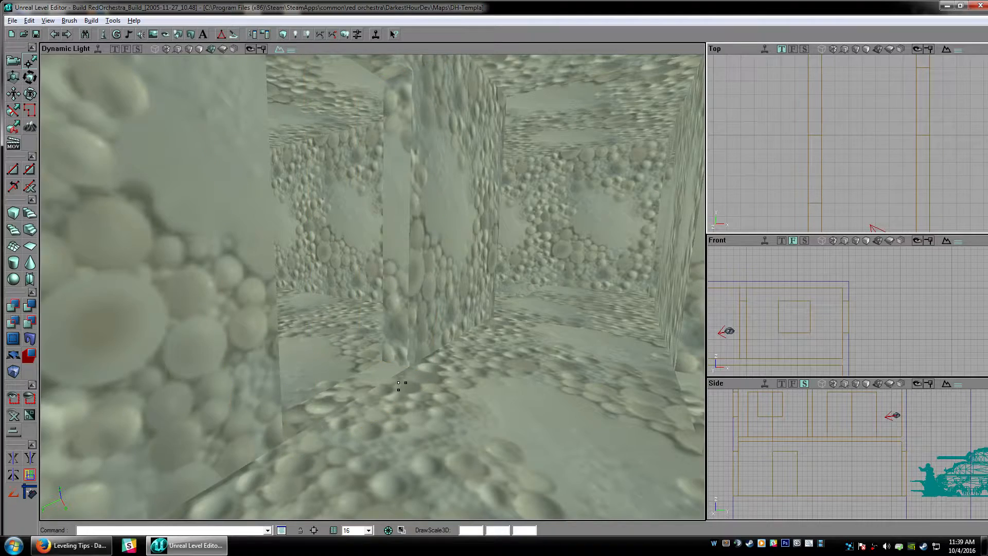
pyautogui.moveTo(398, 382); pyautogui.dragTo(344, 411)
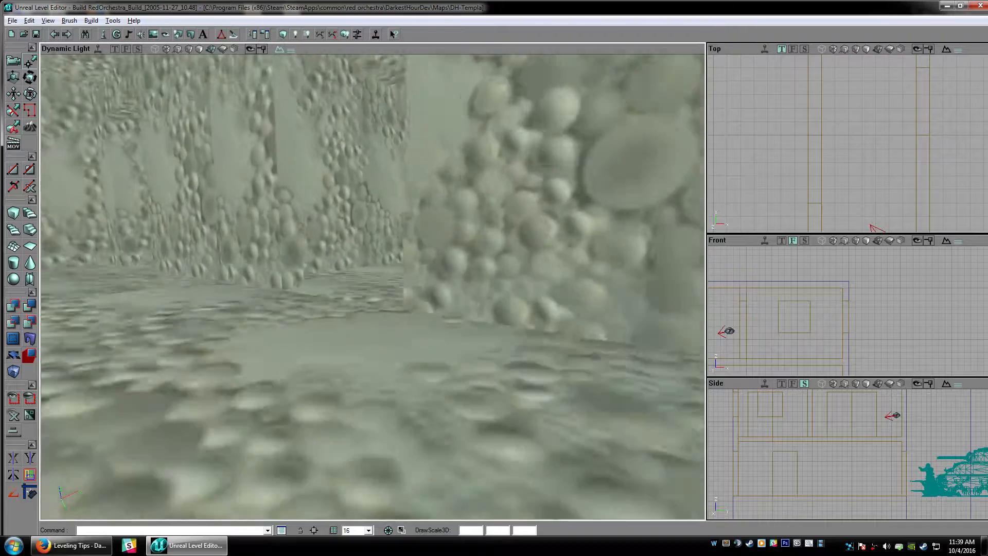
pyautogui.moveTo(344, 412); pyautogui.dragTo(412, 396)
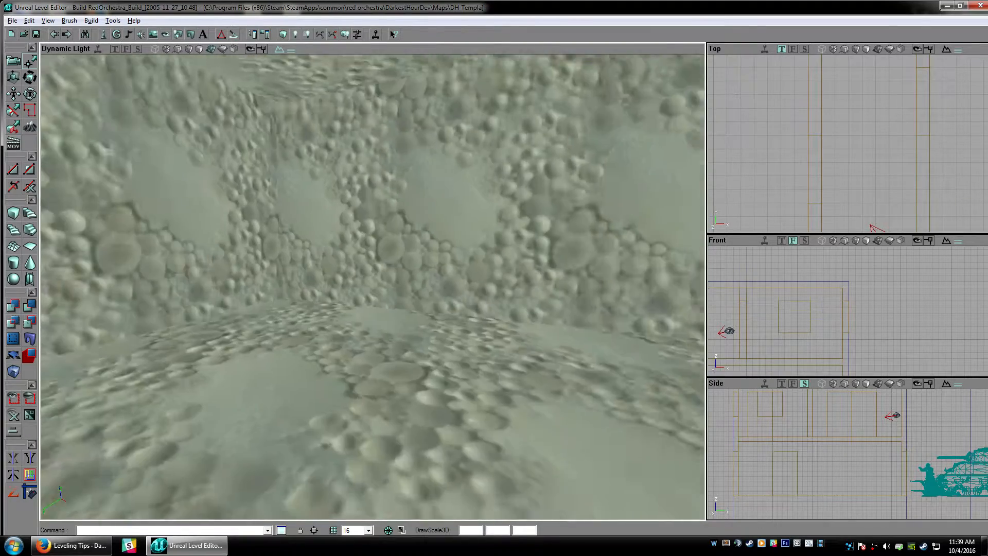
# Select the floor-opening brush between the storeys and move its lower end vertices outward to slope one end face
pyautogui.moveTo(371, 288); pyautogui.dragTo(540, 304)
pyautogui.moveTo(398, 390); pyautogui.dragTo(399, 381)
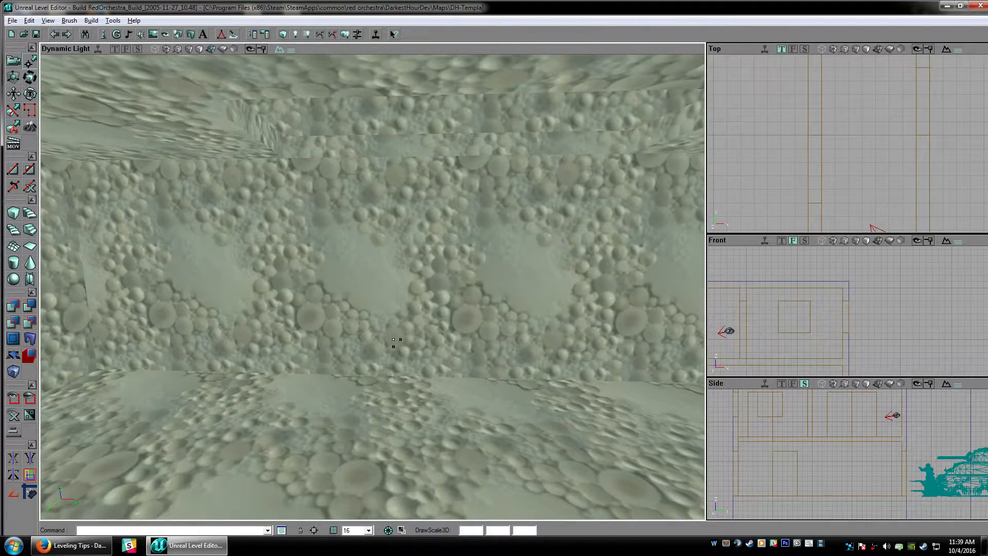
pyautogui.moveTo(823, 151)
pyautogui.mouseDown()
pyautogui.moveTo(824, 200)
pyautogui.moveTo(823, 151)
pyautogui.mouseUp()
pyautogui.click(879, 148)
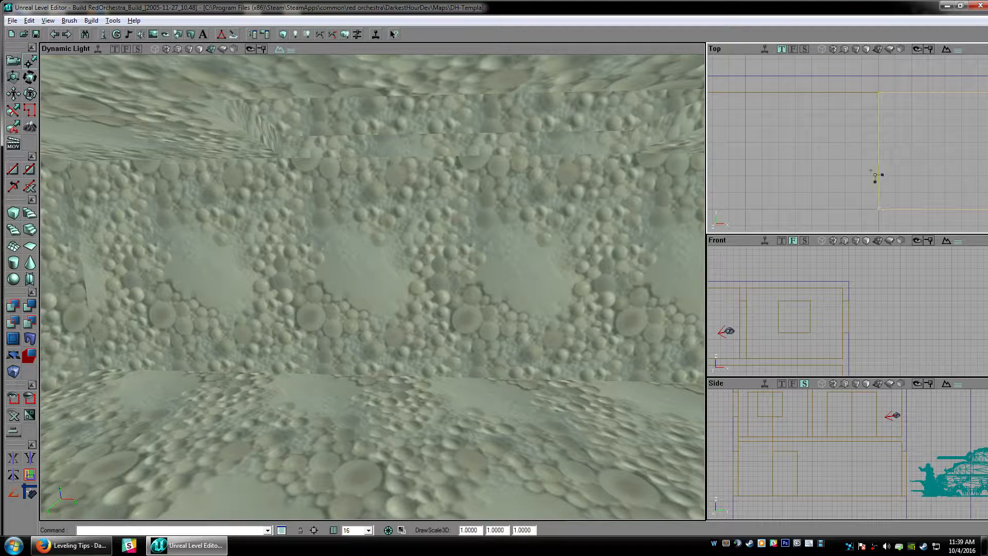
pyautogui.moveTo(886, 189); pyautogui.dragTo(833, 137)
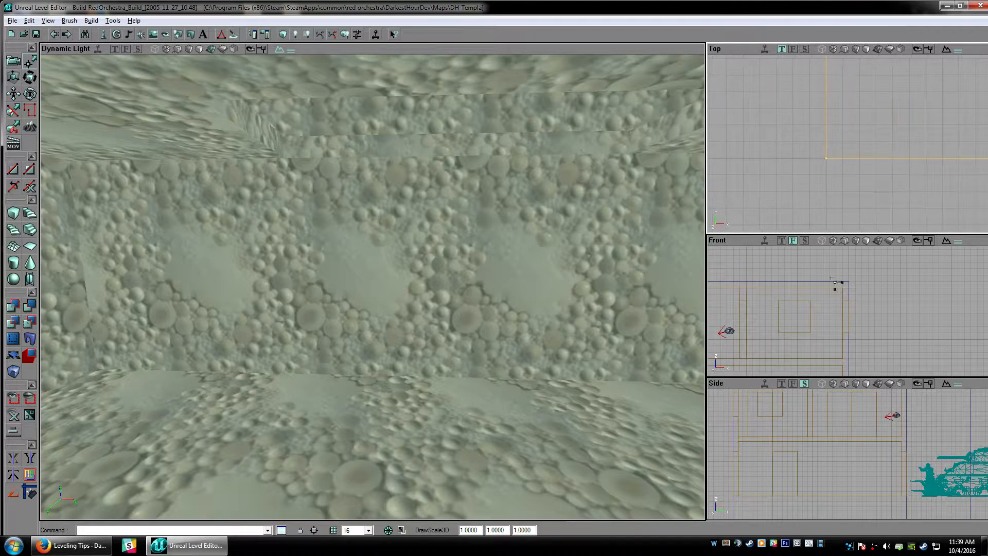
pyautogui.scroll(-4, 833, 287)
pyautogui.moveTo(833, 286); pyautogui.dragTo(892, 309)
pyautogui.scroll(6, 833, 330)
pyautogui.moveTo(756, 317); pyautogui.dragTo(784, 302)
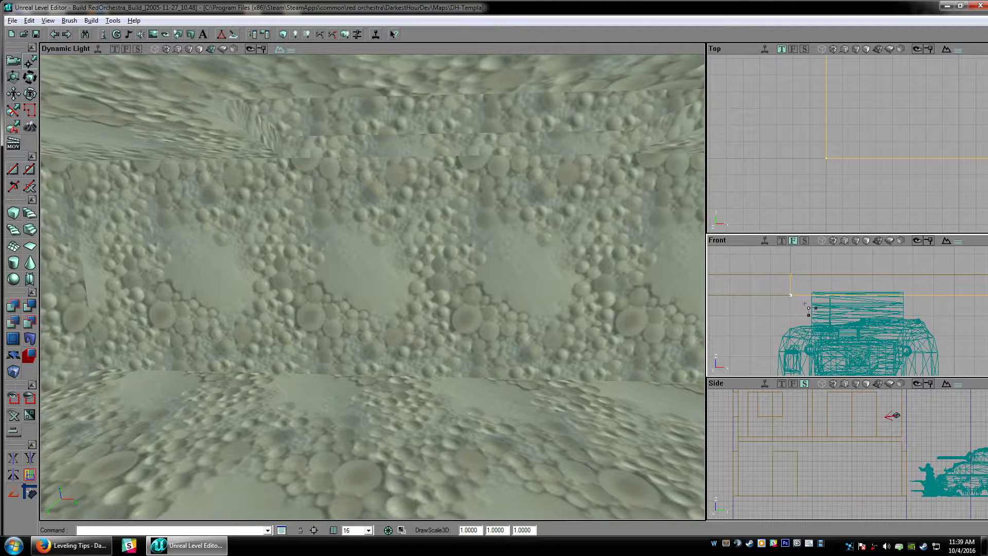
pyautogui.moveTo(811, 282)
pyautogui.mouseDown()
pyautogui.moveTo(823, 280)
pyautogui.moveTo(792, 282)
pyautogui.mouseUp()
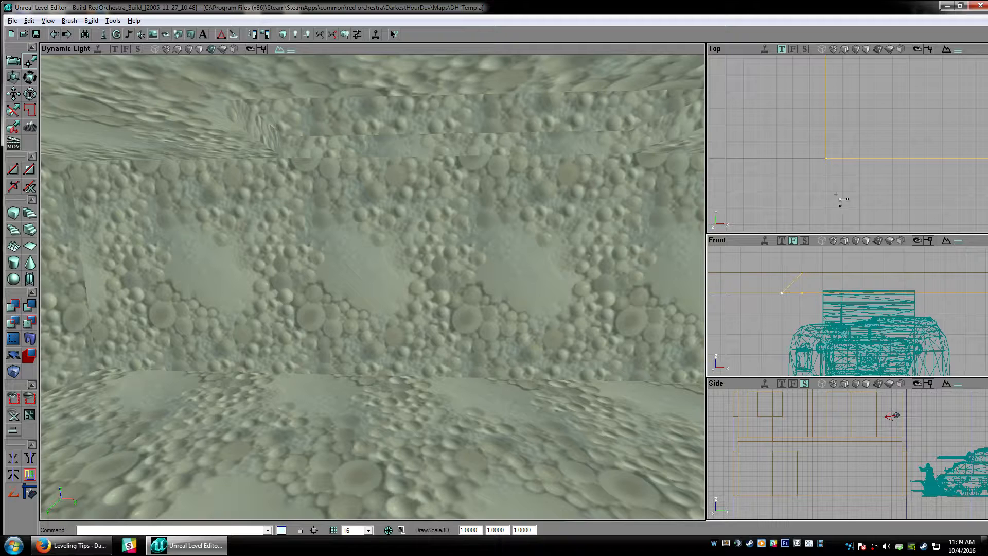
# Rebuild the geometry and inspect the sloped end of the floor opening from the ground floor
pyautogui.moveTo(838, 199); pyautogui.dragTo(845, 243)
pyautogui.moveTo(844, 132); pyautogui.dragTo(845, 156)
pyautogui.moveTo(413, 192); pyautogui.dragTo(413, 212)
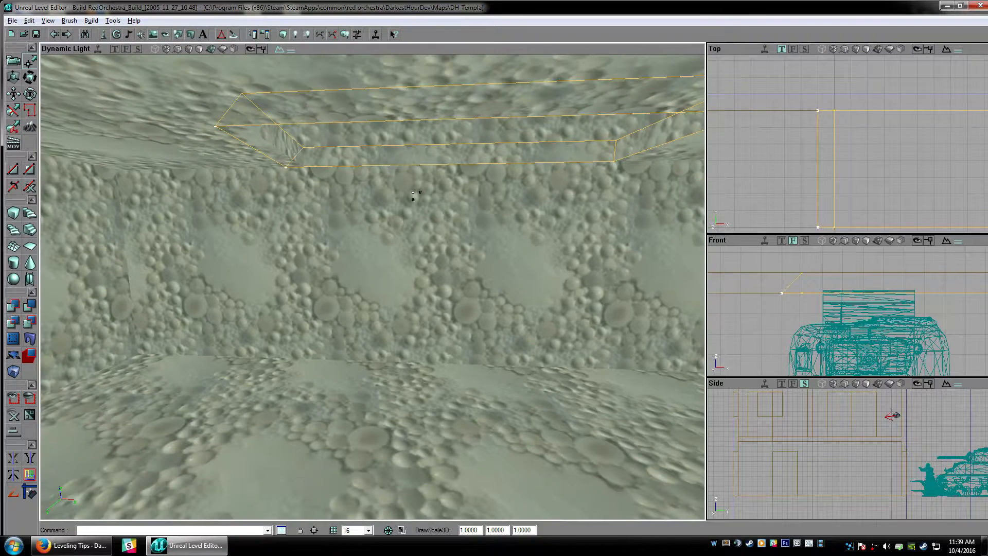
pyautogui.click(283, 34)
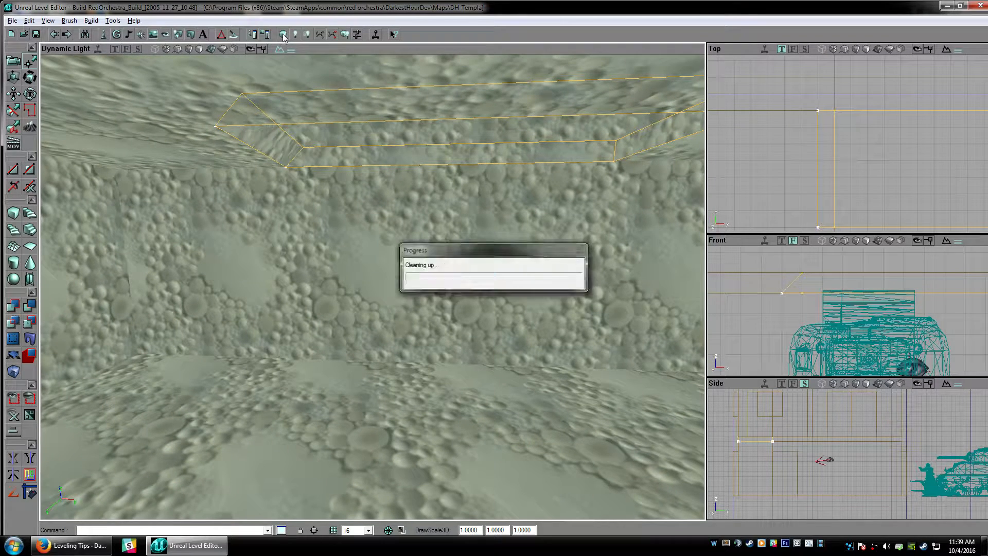
pyautogui.moveTo(319, 154); pyautogui.dragTo(321, 134)
pyautogui.moveTo(320, 206)
pyautogui.mouseDown()
pyautogui.moveTo(319, 162)
pyautogui.moveTo(272, 200)
pyautogui.moveTo(321, 155)
pyautogui.moveTo(304, 193)
pyautogui.moveTo(312, 229)
pyautogui.moveTo(321, 223)
pyautogui.mouseUp()
# Move the floor opening's lower end vertices back to make the end face vertical, rebuild the geometry and inspect the hallway
pyautogui.keyDown('ctrl'); pyautogui.moveTo(867, 153); pyautogui.dragTo(884, 154); pyautogui.keyUp('ctrl')
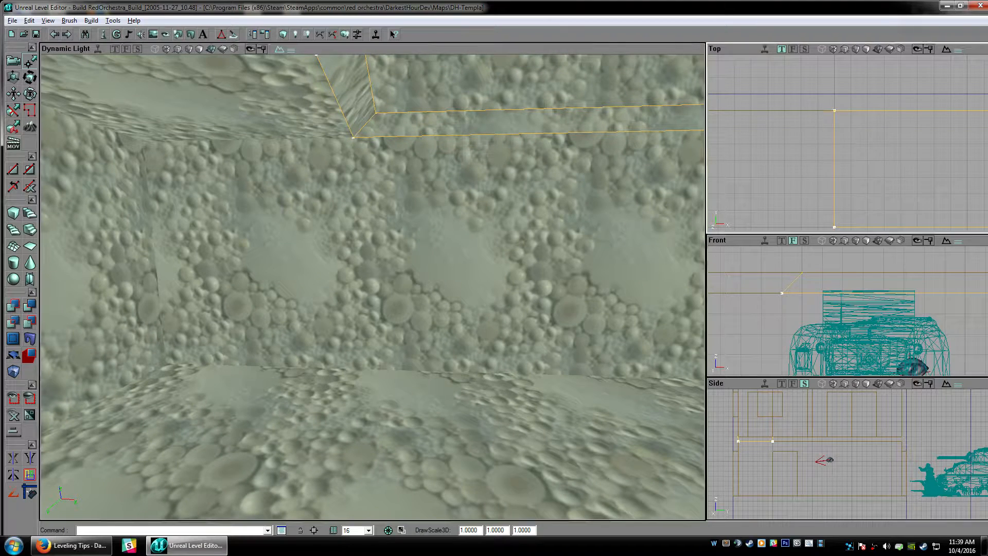
pyautogui.click(283, 34)
pyautogui.moveTo(319, 355); pyautogui.dragTo(314, 340)
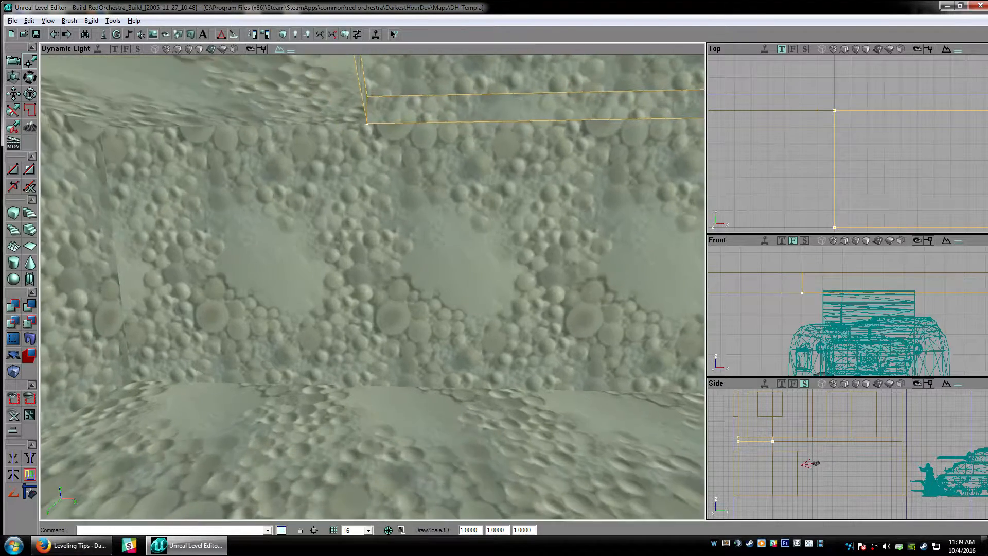
pyautogui.moveTo(314, 339); pyautogui.dragTo(307, 312, button='right')
pyautogui.moveTo(306, 311); pyautogui.dragTo(304, 305)
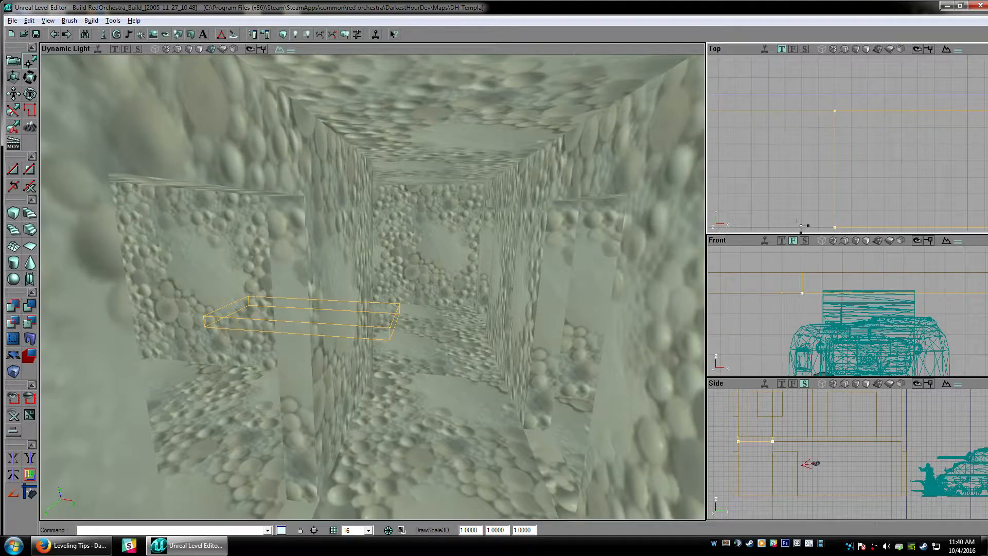
pyautogui.moveTo(654, 268)
pyautogui.mouseDown()
pyautogui.moveTo(654, 241)
pyautogui.moveTo(692, 244)
pyautogui.moveTo(741, 206)
pyautogui.moveTo(813, 206)
pyautogui.moveTo(651, 206)
pyautogui.moveTo(643, 169)
pyautogui.moveTo(530, 149)
pyautogui.moveTo(515, 119)
pyautogui.moveTo(437, 124)
pyautogui.moveTo(396, 113)
pyautogui.moveTo(370, 92)
pyautogui.moveTo(407, 103)
pyautogui.moveTo(381, 123)
pyautogui.moveTo(350, 93)
pyautogui.moveTo(380, 103)
pyautogui.moveTo(258, 123)
pyautogui.mouseUp()
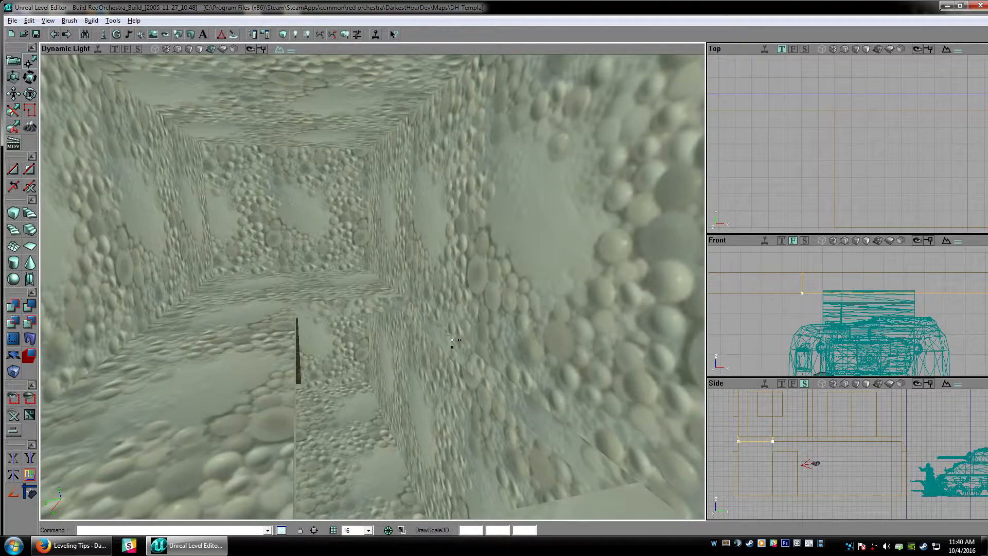
# Inspect the building's upstairs rooms, window openings, floor opening and exterior walls in the 3D view
pyautogui.moveTo(452, 342); pyautogui.dragTo(554, 193)
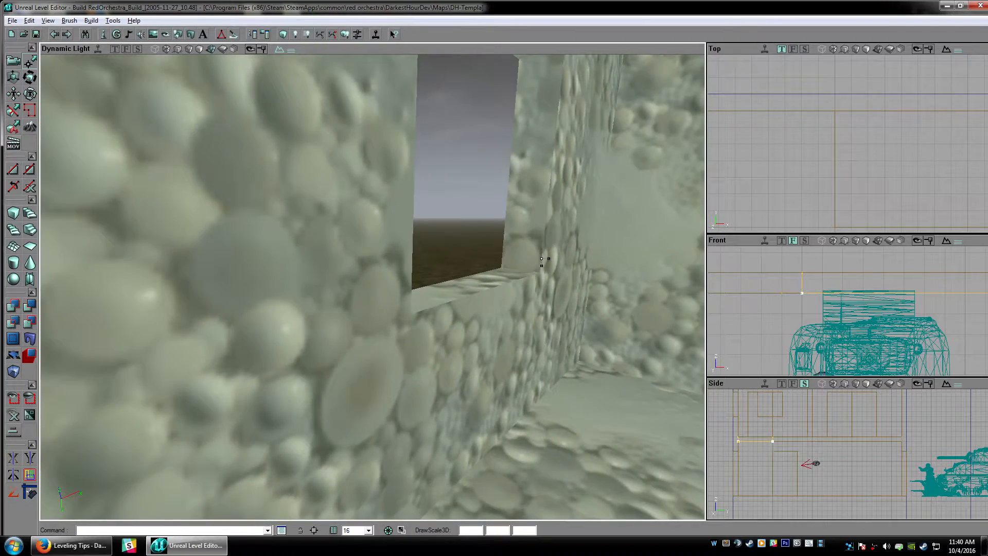
pyautogui.moveTo(371, 286); pyautogui.dragTo(365, 360)
pyautogui.moveTo(370, 285); pyautogui.dragTo(417, 360)
pyautogui.moveTo(329, 183); pyautogui.dragTo(319, 183)
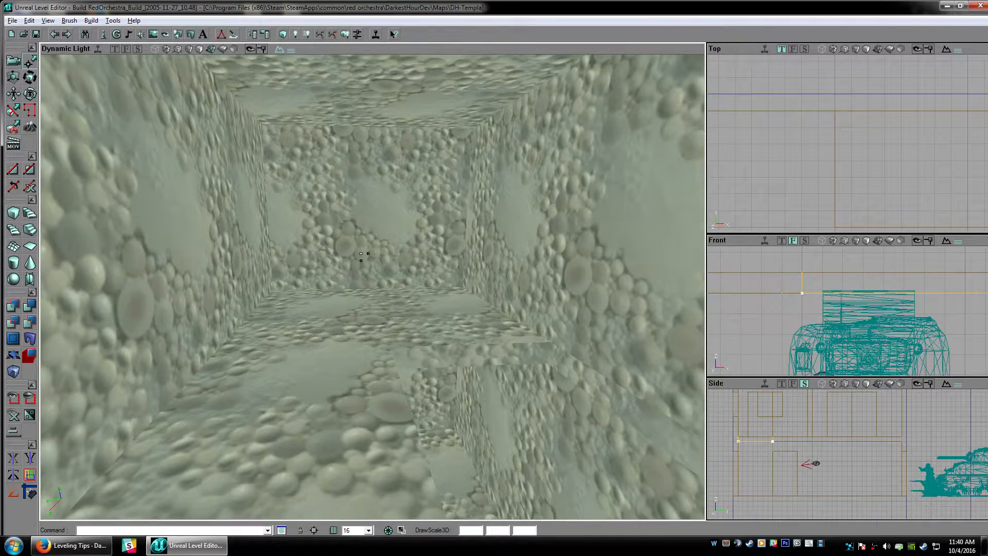
pyautogui.moveTo(347, 264); pyautogui.dragTo(355, 239)
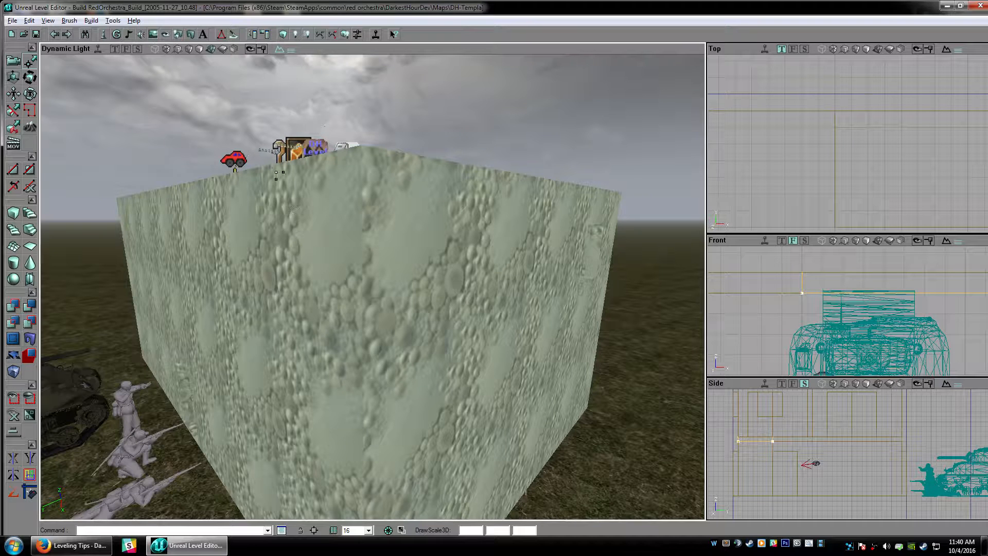
pyautogui.moveTo(355, 240); pyautogui.dragTo(370, 114)
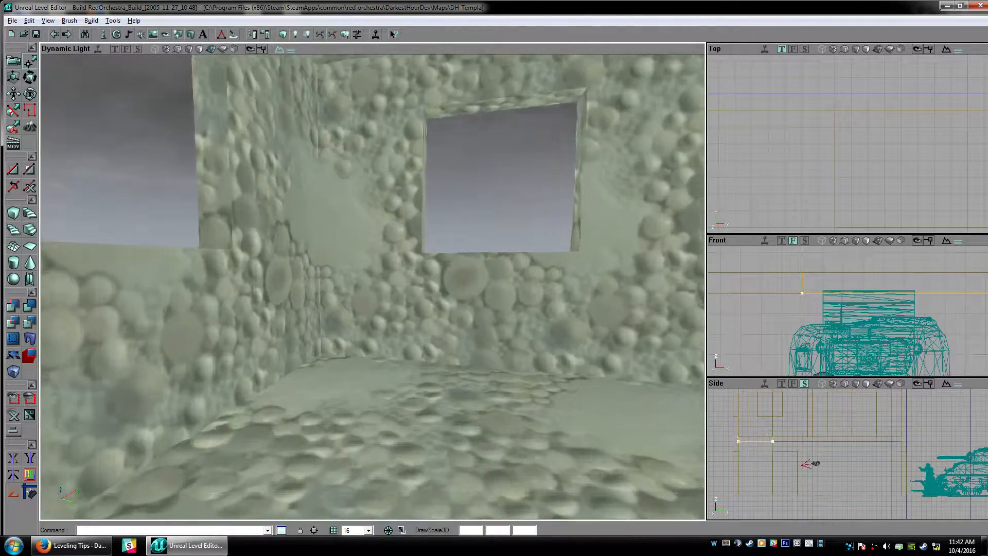
pyautogui.moveTo(372, 287); pyautogui.dragTo(372, 350)
pyautogui.moveTo(372, 350); pyautogui.dragTo(342, 391, button='right')
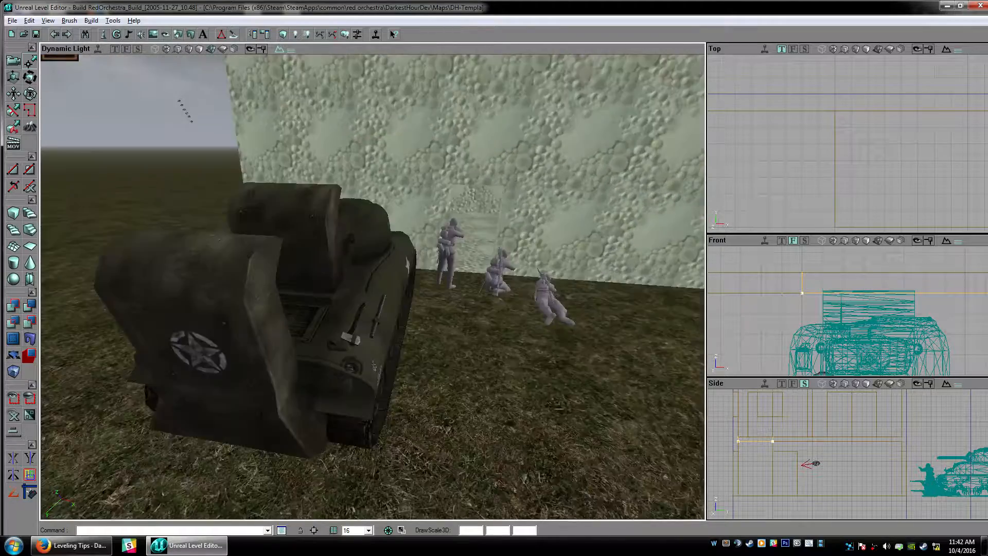
# Leave vertex editing for camera movement mode, deselect the floor-opening brush and view the whole building from behind the tank
pyautogui.moveTo(342, 391); pyautogui.dragTo(290, 288)
pyautogui.moveTo(373, 287); pyautogui.dragTo(473, 329)
pyautogui.click(8, 67)
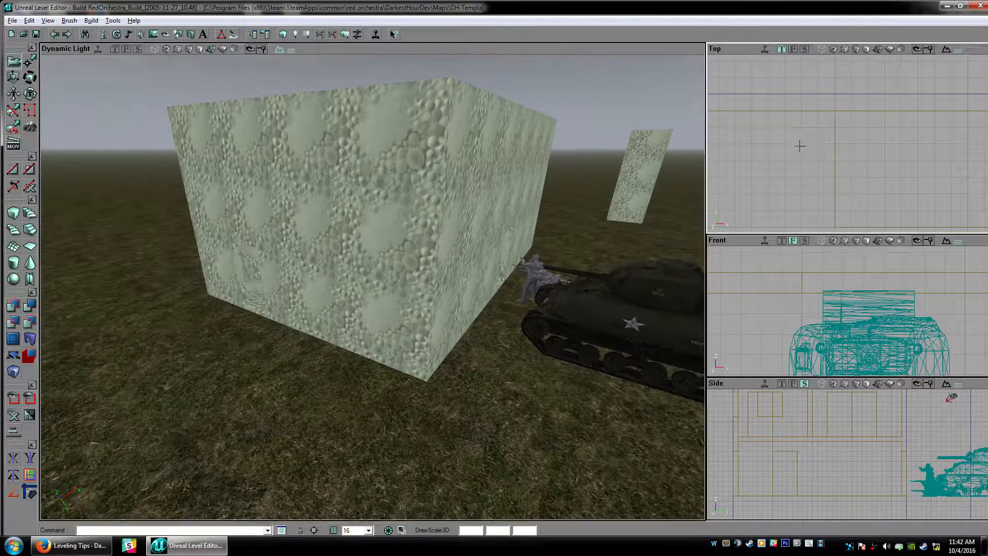
pyautogui.moveTo(514, 221)
pyautogui.mouseDown()
pyautogui.moveTo(474, 219)
pyautogui.moveTo(481, 165)
pyautogui.moveTo(458, 232)
pyautogui.moveTo(520, 257)
pyautogui.moveTo(488, 267)
pyautogui.mouseUp()
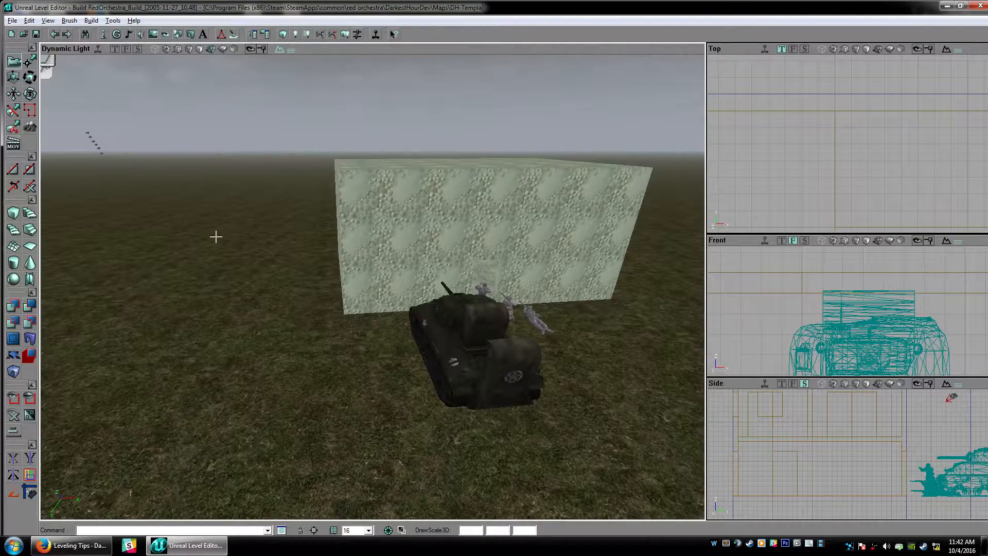
# Open the tetrahedron brush builder's settings and its SphereExtrapolation value for editing
pyautogui.rightClick(14, 280)
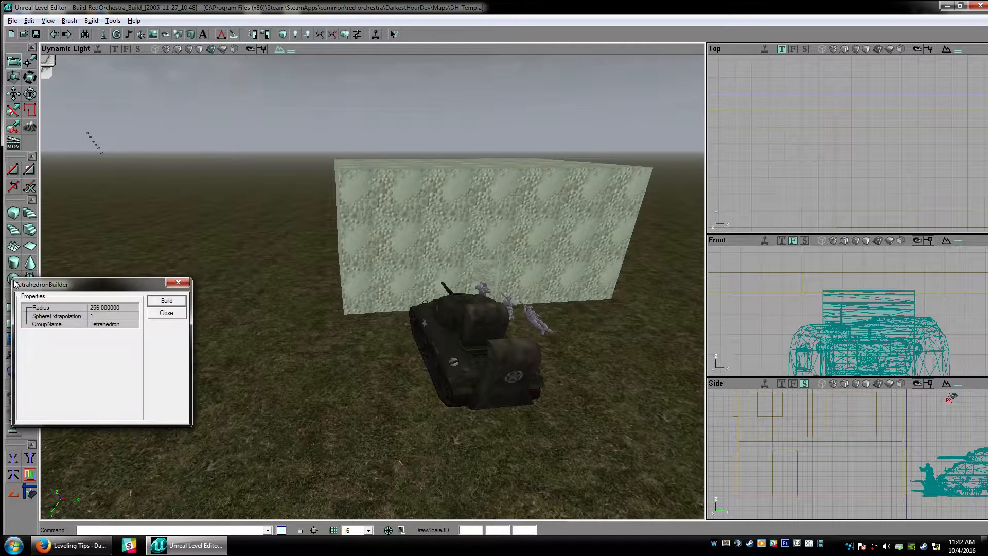
pyautogui.click(107, 317)
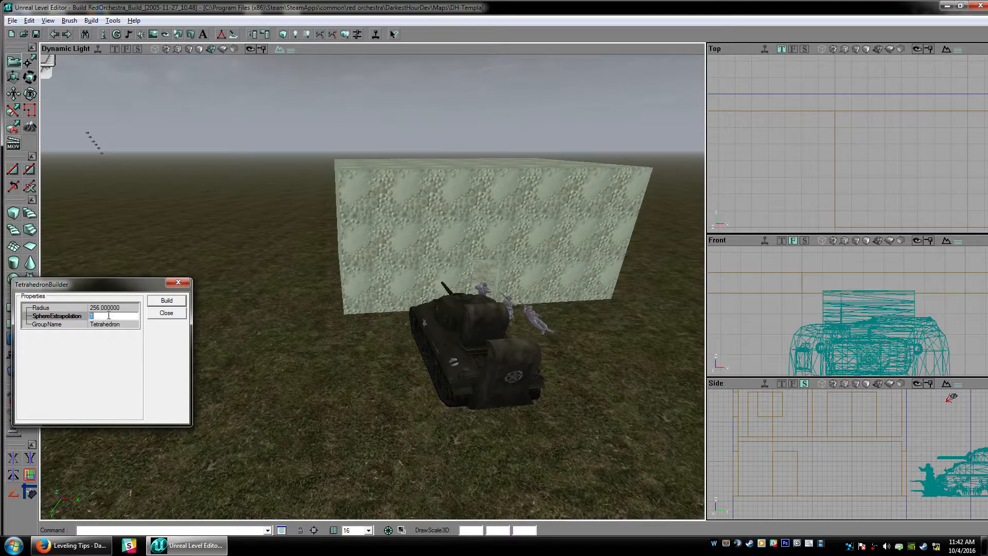